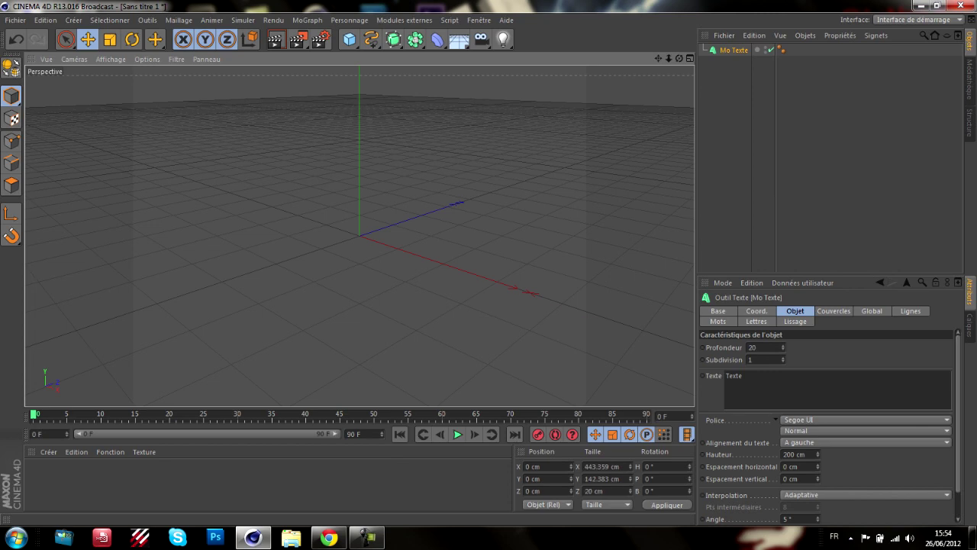
- Replace the text object's content with "Break" and set its depth to 60
drag(747, 375, 725, 375)
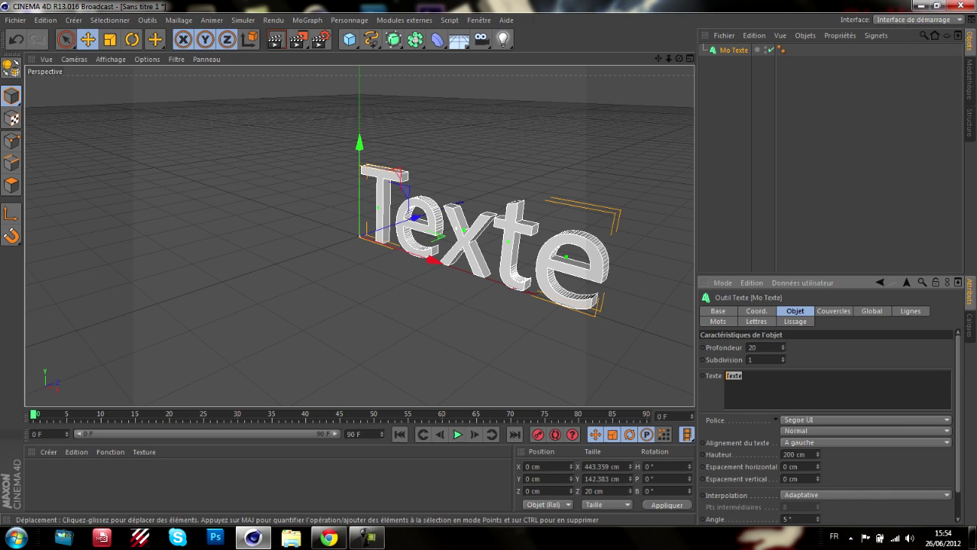
text(Break)
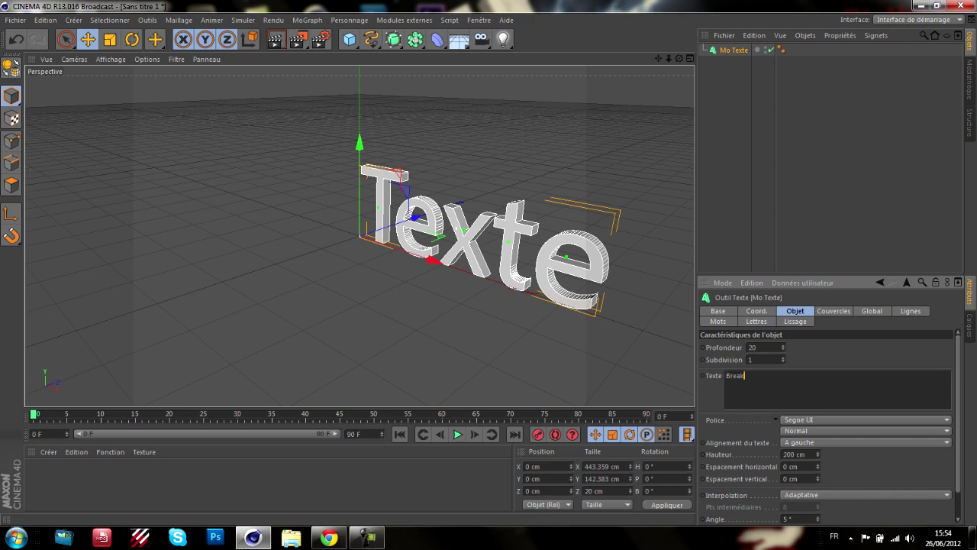
double_click(753, 347)
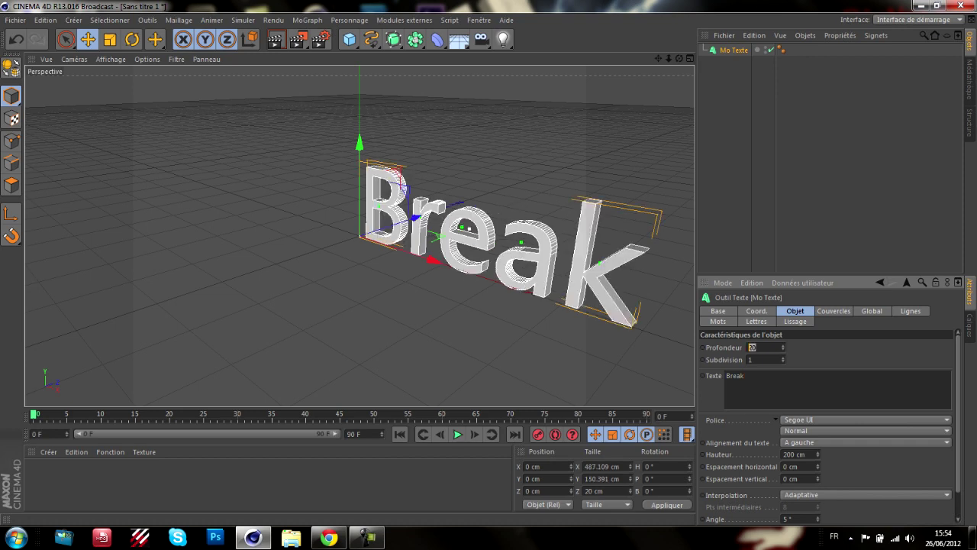
text(60)
key(Return)
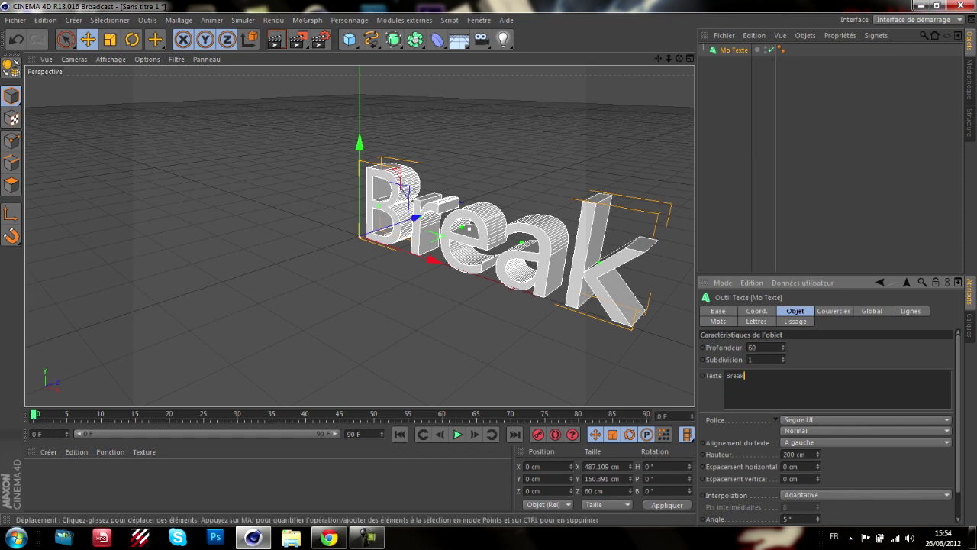
- Change the font of the "Break" text to AmazDooMLeft
mouse_move(679, 58)
mouse_down()
mouse_move(675, 93)
mouse_move(658, 60)
mouse_move(632, 56)
mouse_move(691, 58)
mouse_move(693, 79)
mouse_move(657, 88)
mouse_move(670, 64)
mouse_up()
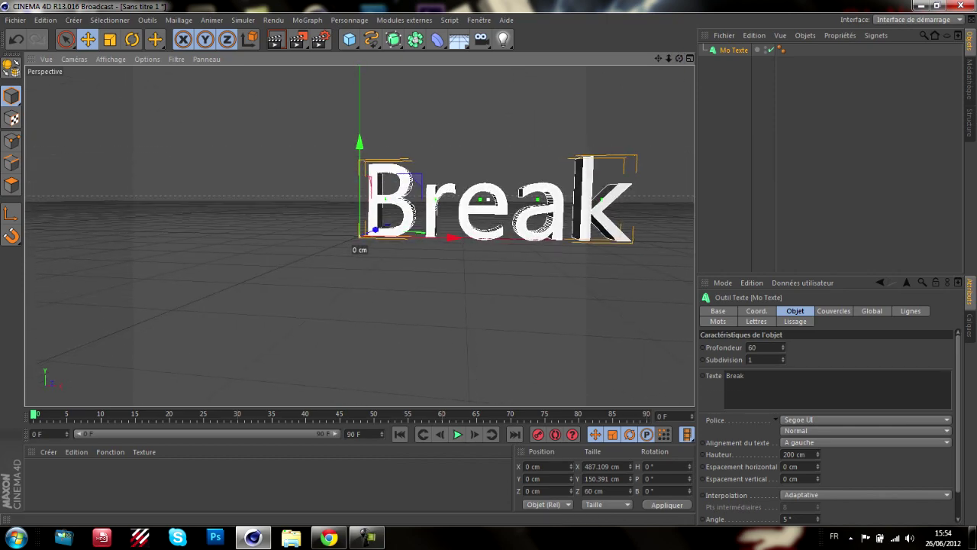
click(726, 384)
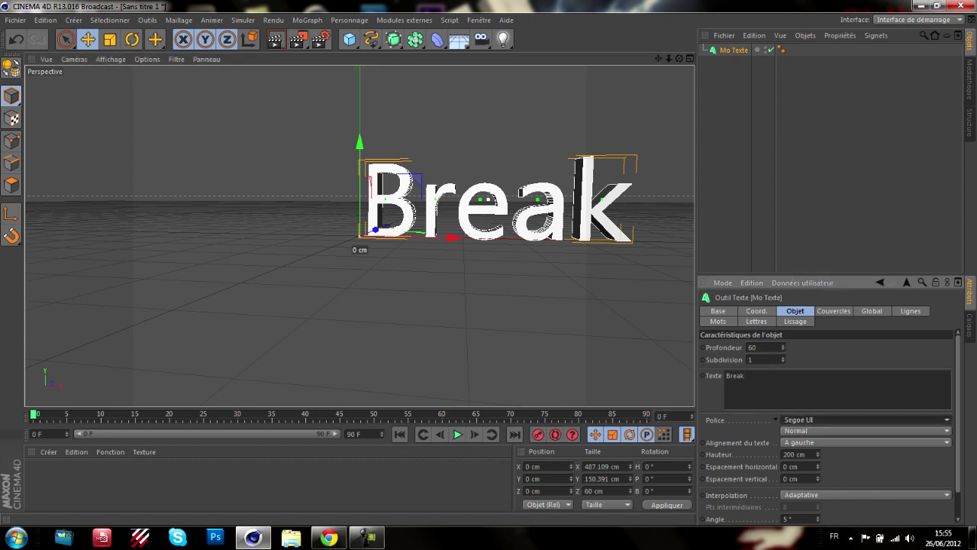
click(862, 419)
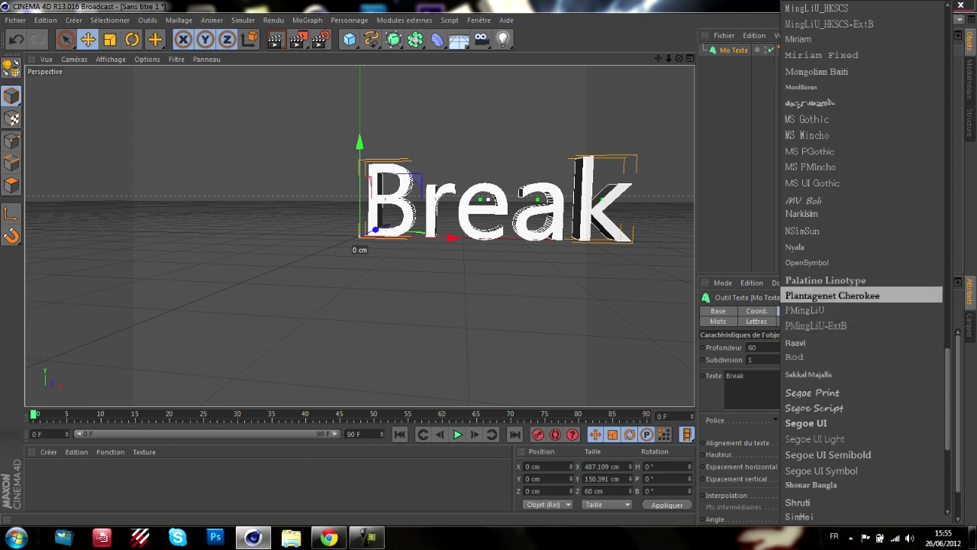
scroll(863, 233, up, 15)
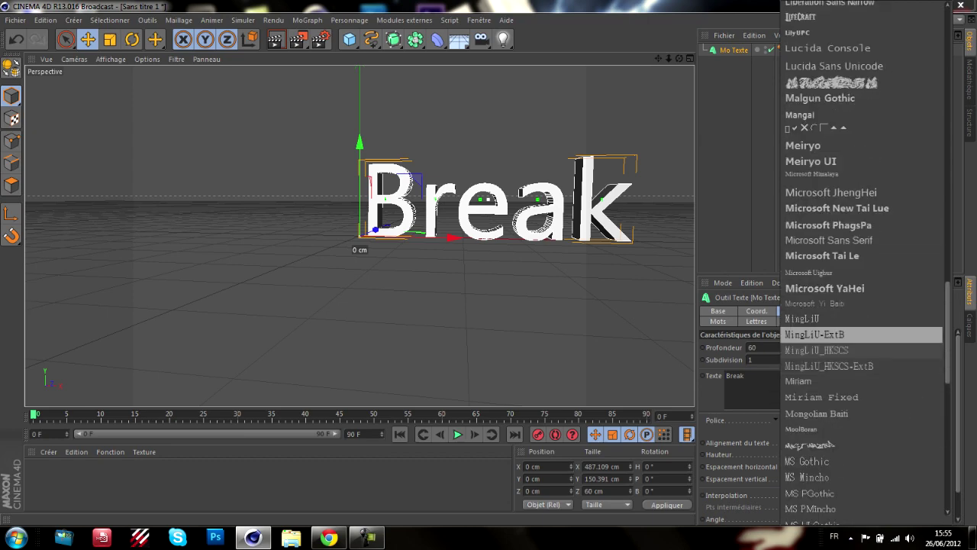
scroll(862, 320, up, 14)
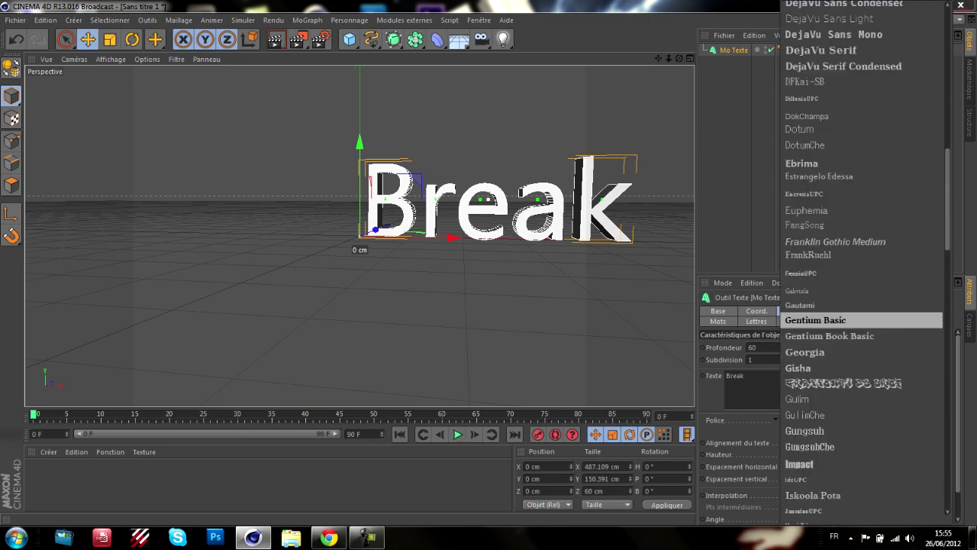
scroll(862, 324, up, 10)
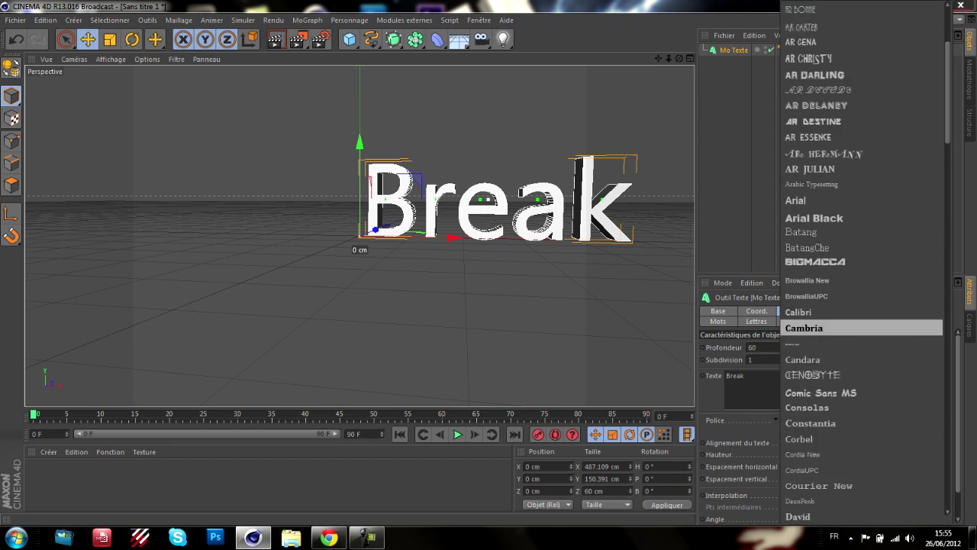
scroll(863, 324, up, 10)
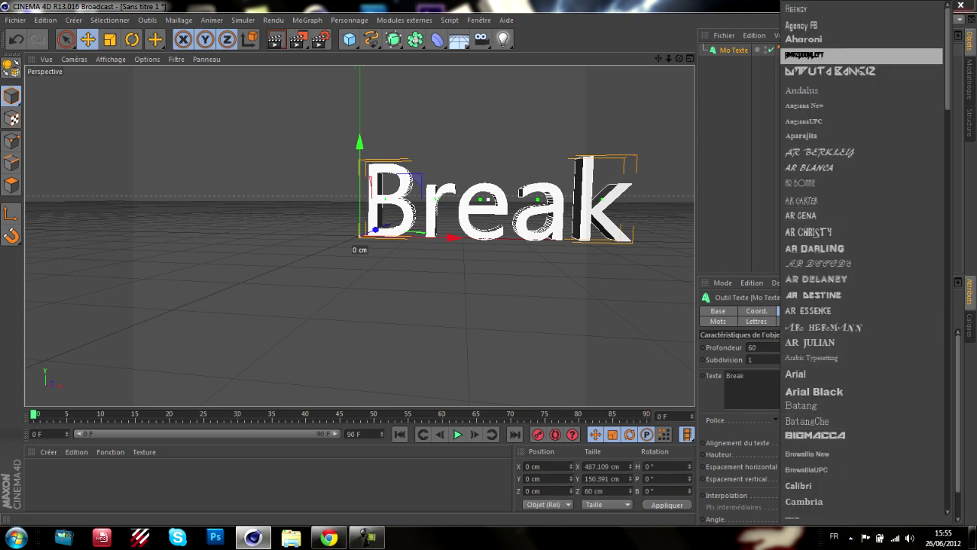
click(809, 55)
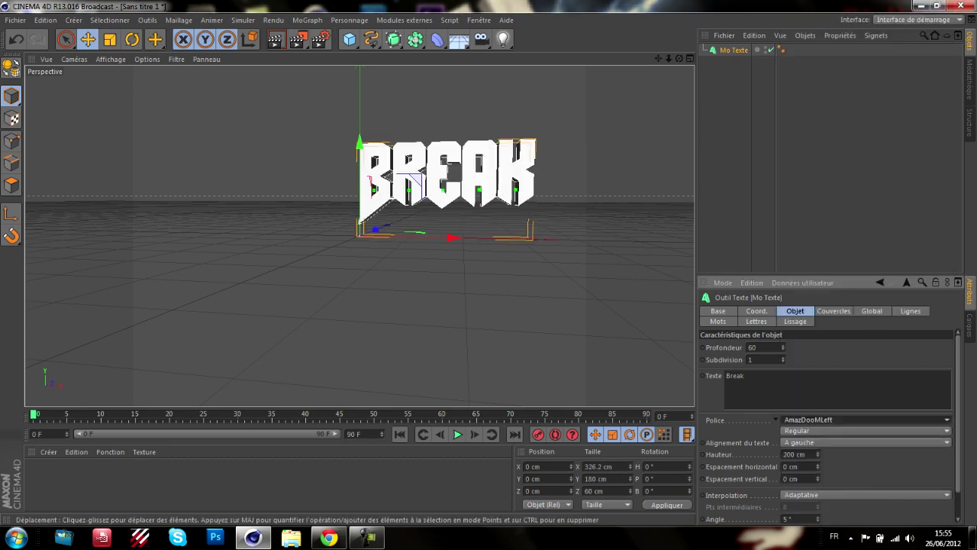
- Create two new materials for the text
scroll(607, 99, up, 5)
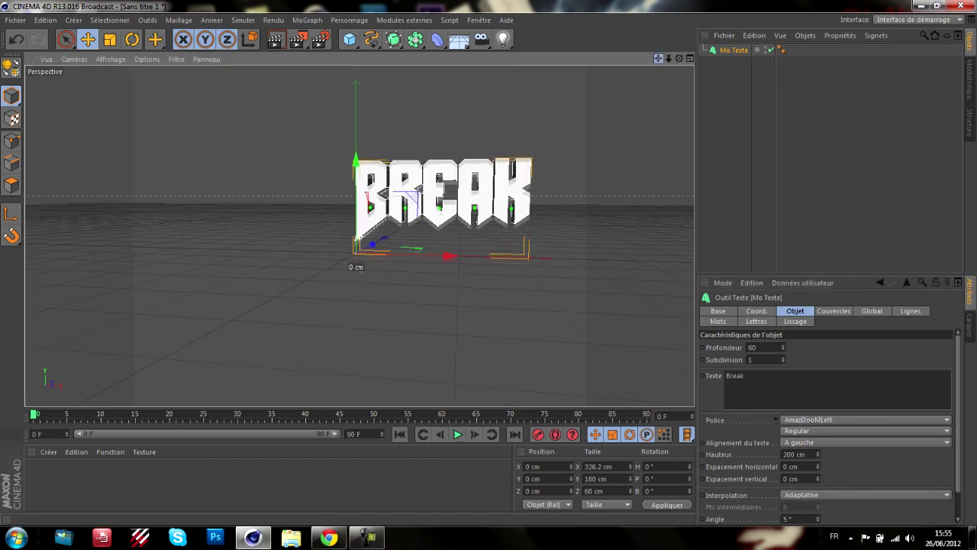
mouse_move(678, 58)
mouse_down()
mouse_move(693, 84)
mouse_move(709, 38)
mouse_move(648, 82)
mouse_move(689, 18)
mouse_move(677, 70)
mouse_up()
scroll(648, 84, up, 1)
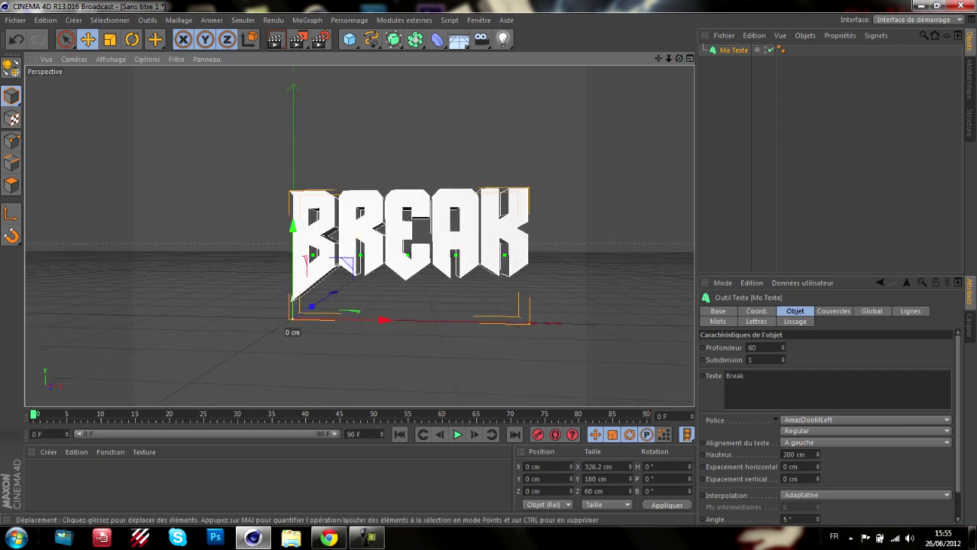
double_click(183, 482)
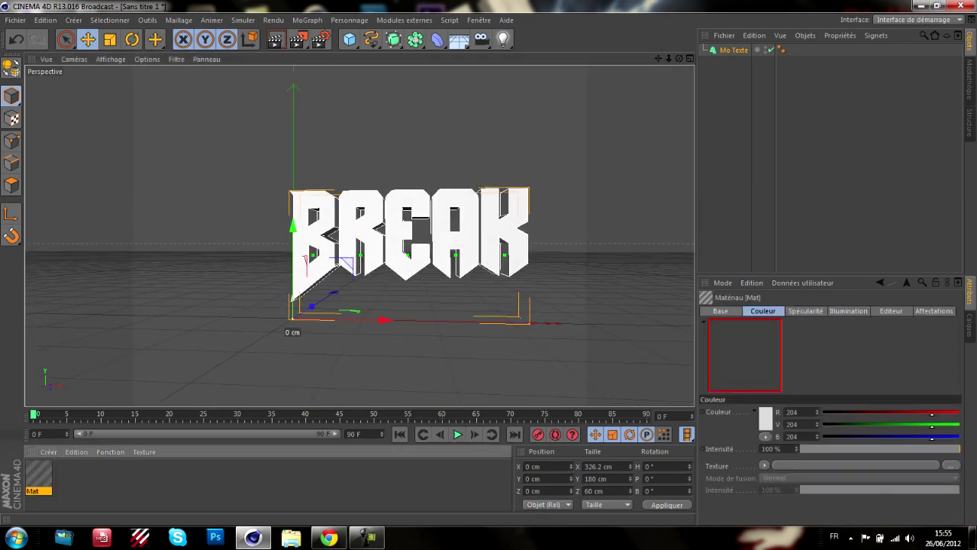
double_click(183, 482)
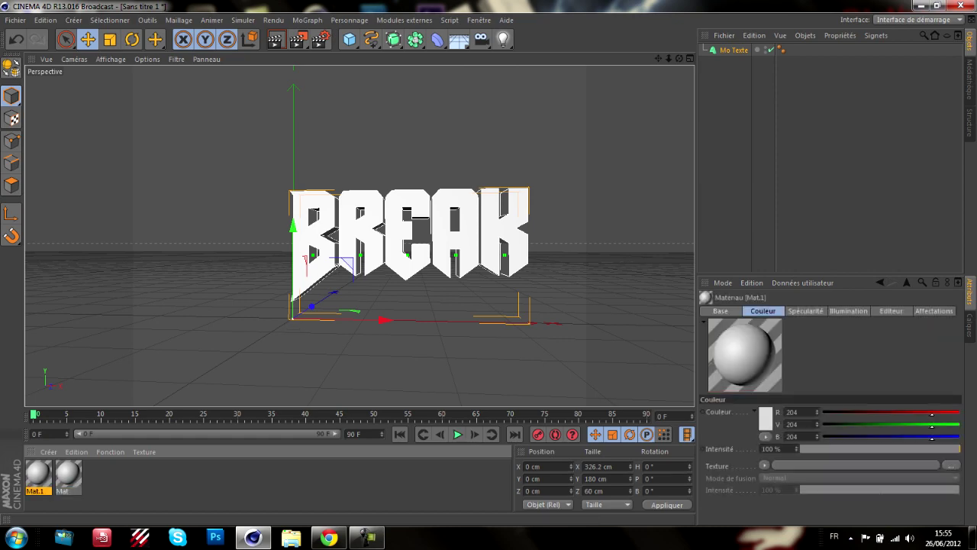
- Open the Mat.1 material for editing and set its colour to pure white, RGB 255, 255, 255
double_click(38, 474)
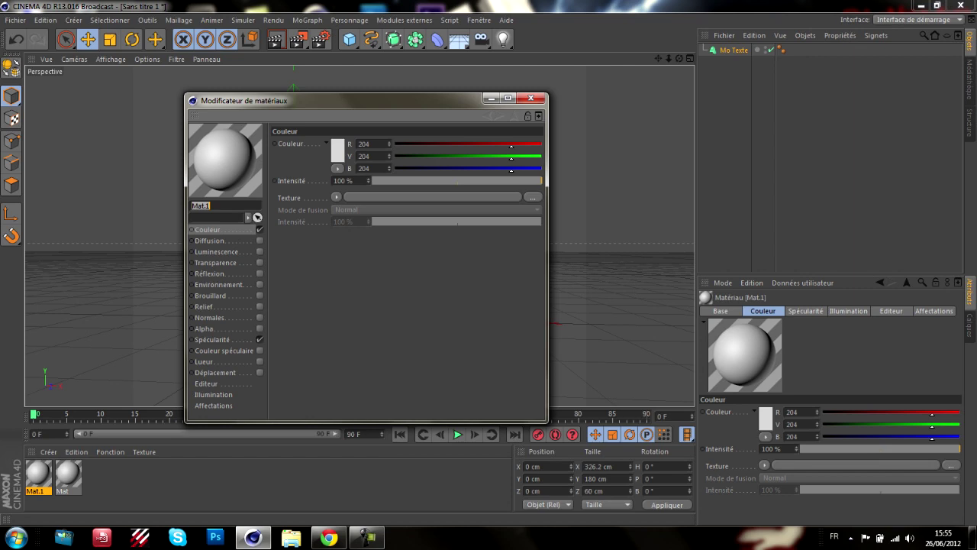
click(337, 150)
drag(272, 115, 271, 113)
click(320, 211)
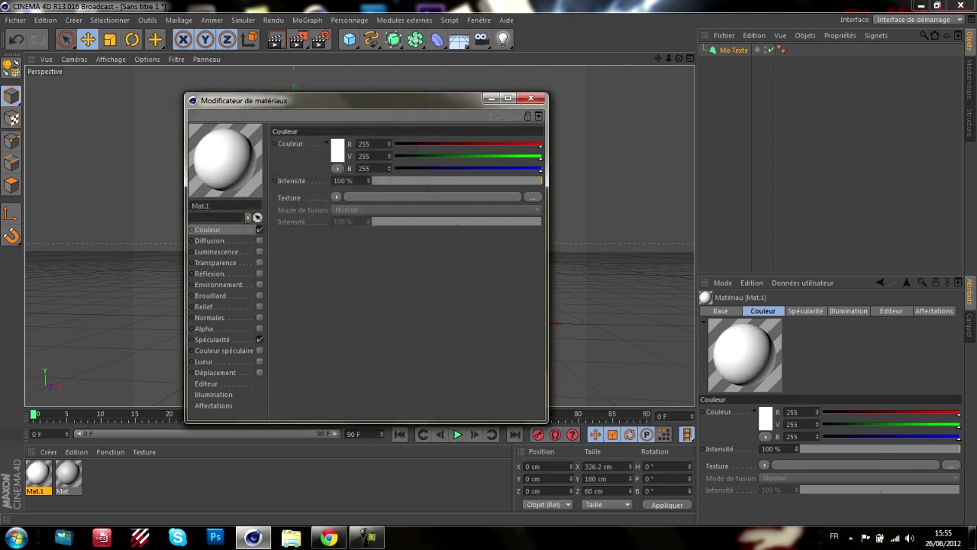
click(921, 6)
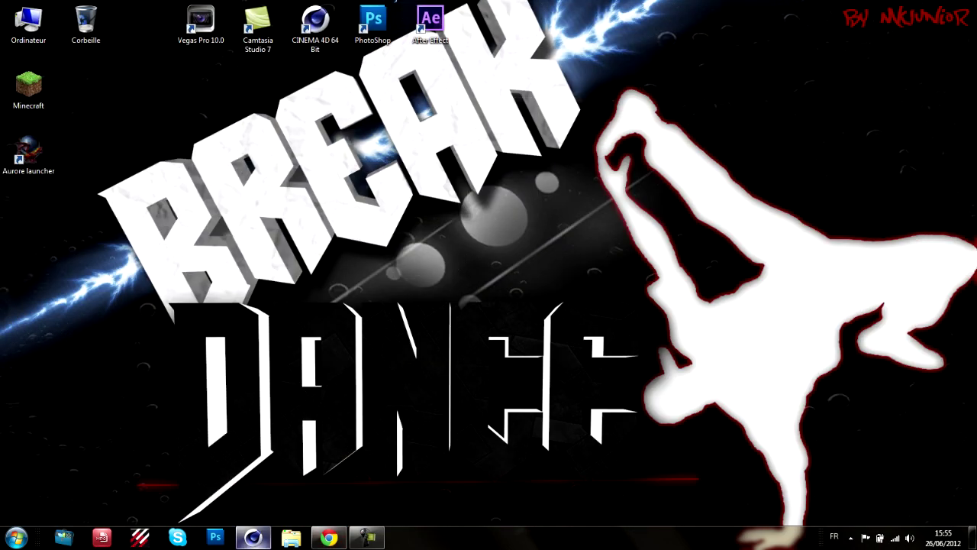
click(252, 537)
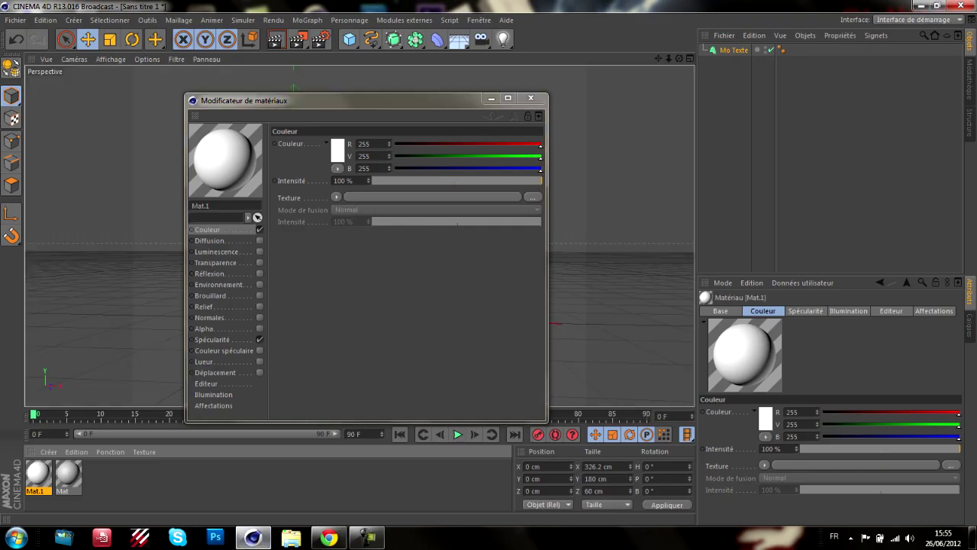
- Enable reflection on the Mat.1 material at 11% intensity and add a Fresnel texture mixed at 11%
click(216, 262)
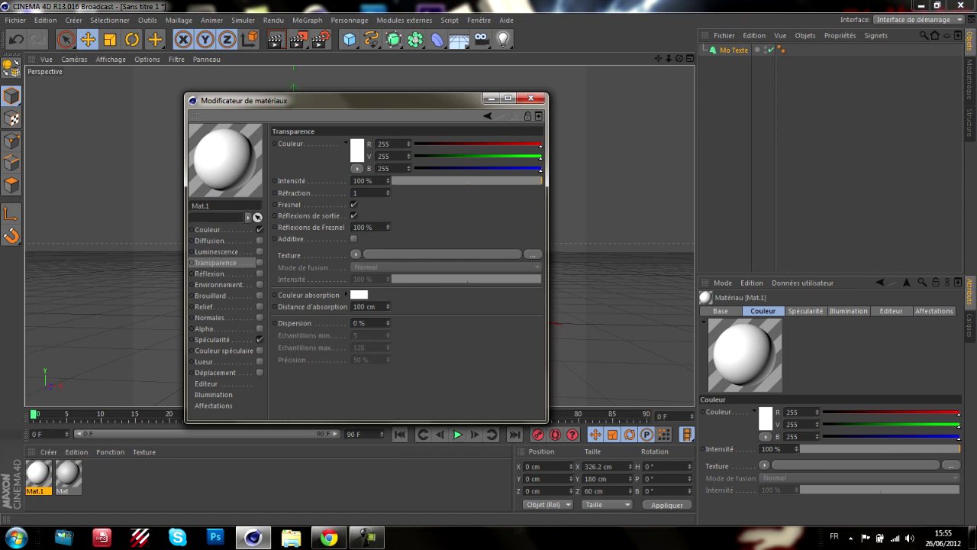
click(260, 273)
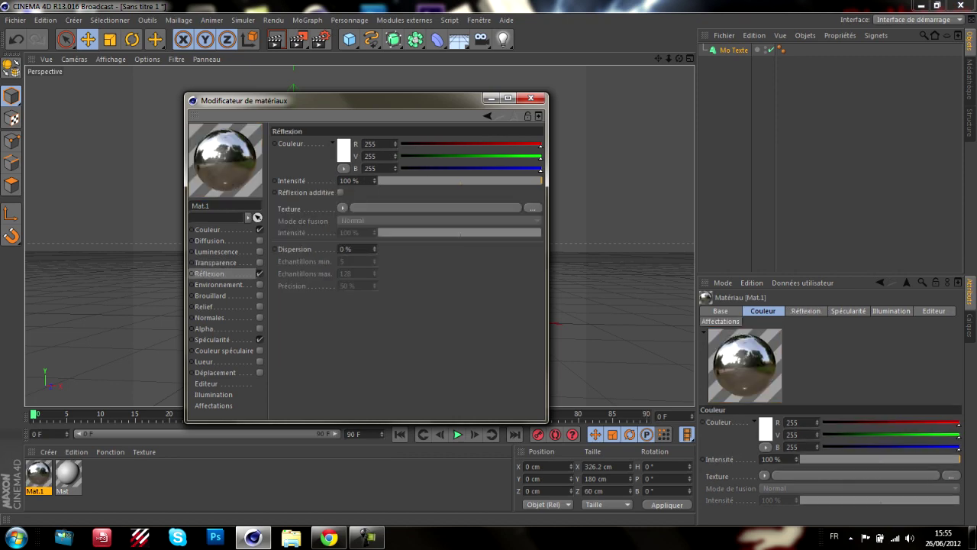
click(396, 181)
click(343, 208)
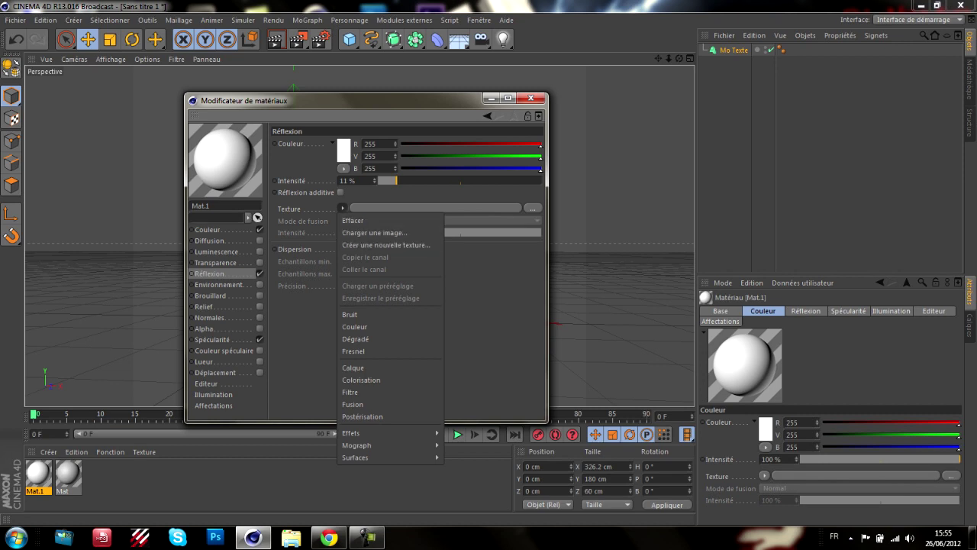
click(354, 351)
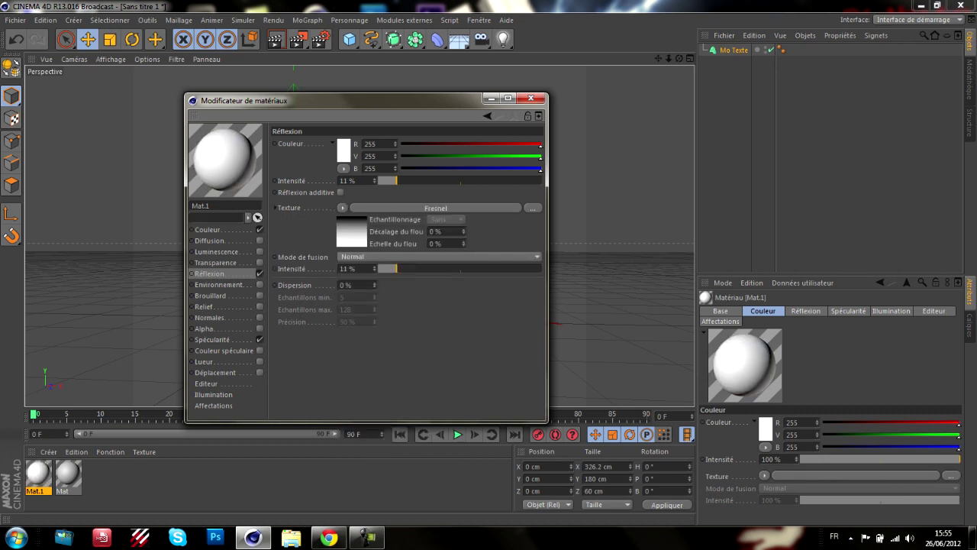
- Enable luminescence on the Mat.1 material, set its intensity to 200%, and close the material editor
click(217, 251)
click(259, 252)
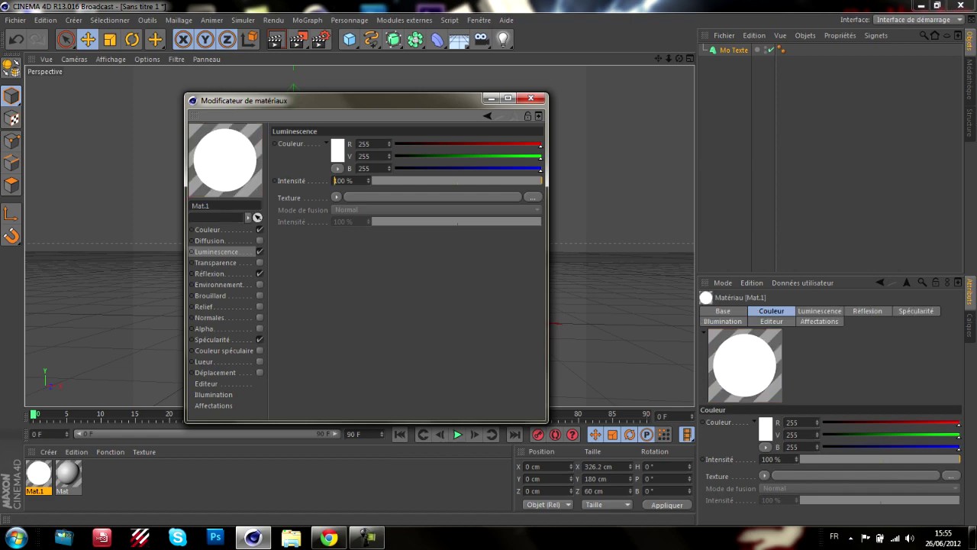
key(Right)
key(BackSpace)
text(2)
click(531, 98)
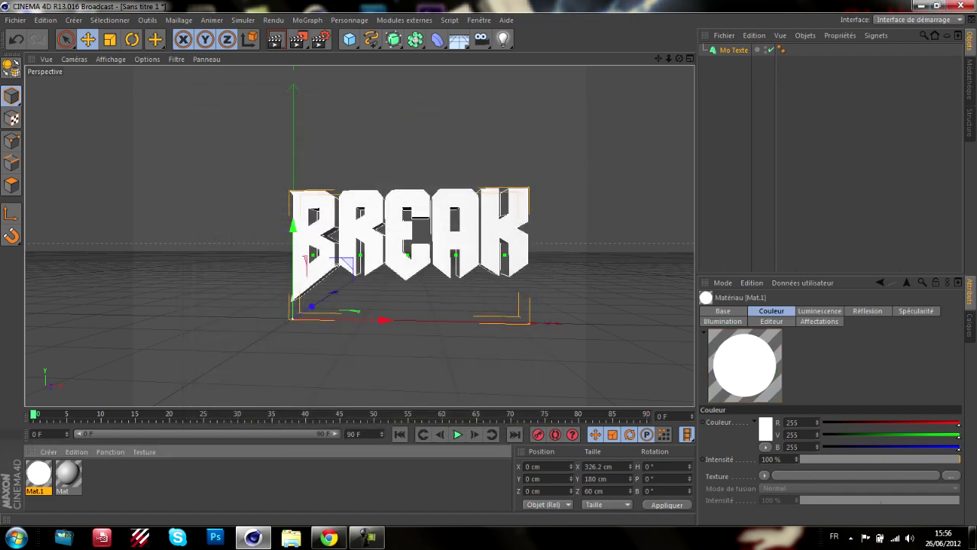
- Open the other material, Mat, for editing and set its colour to black, RGB 0, 0, 0
double_click(68, 473)
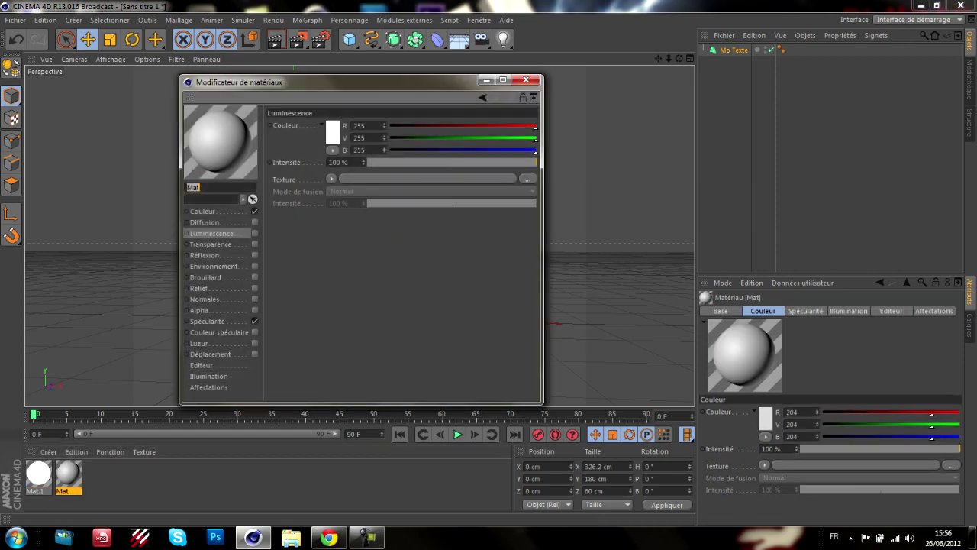
click(203, 211)
click(332, 131)
drag(291, 140, 259, 153)
click(309, 189)
- Enable reflection on the black material at 9% intensity with a gradient (Dégradé) texture mixed at 10%, and close the editor
click(254, 255)
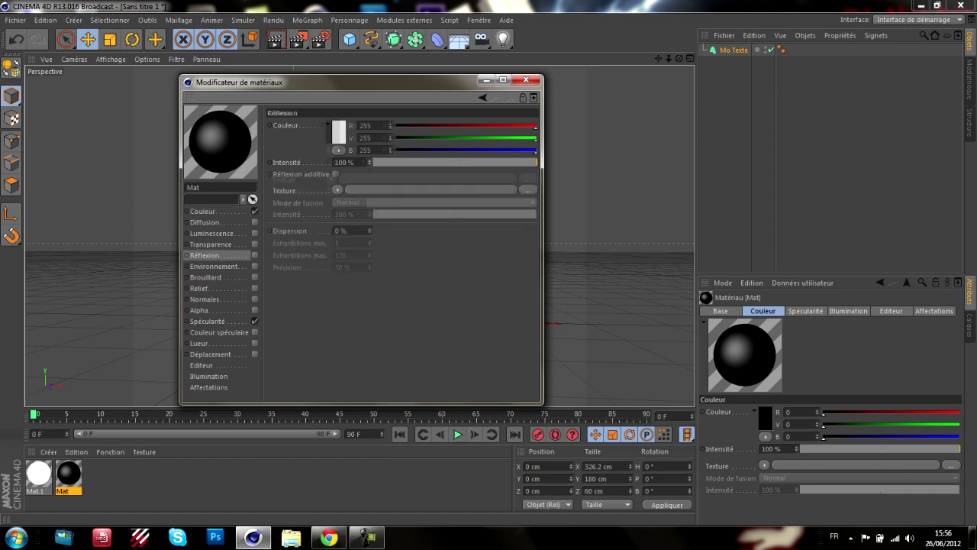
click(387, 162)
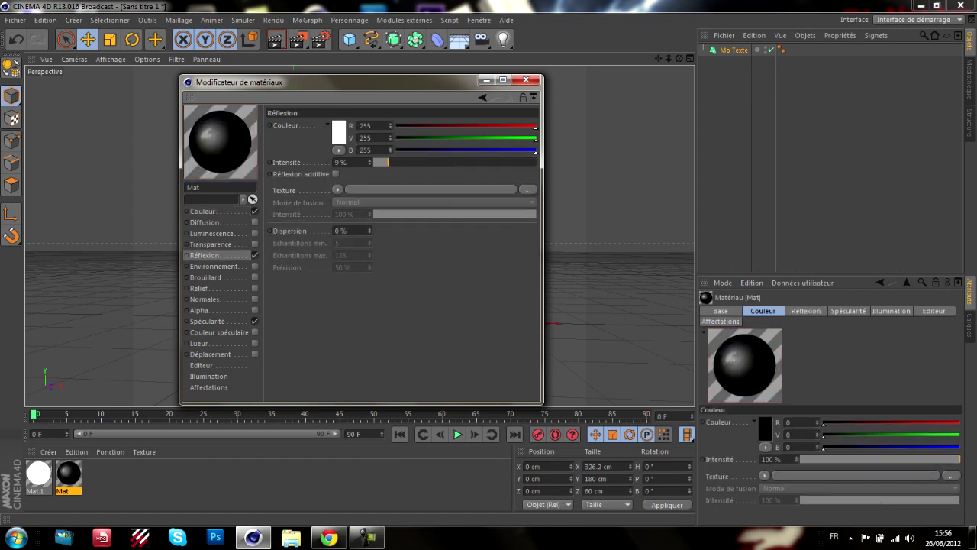
click(337, 190)
click(351, 320)
click(384, 250)
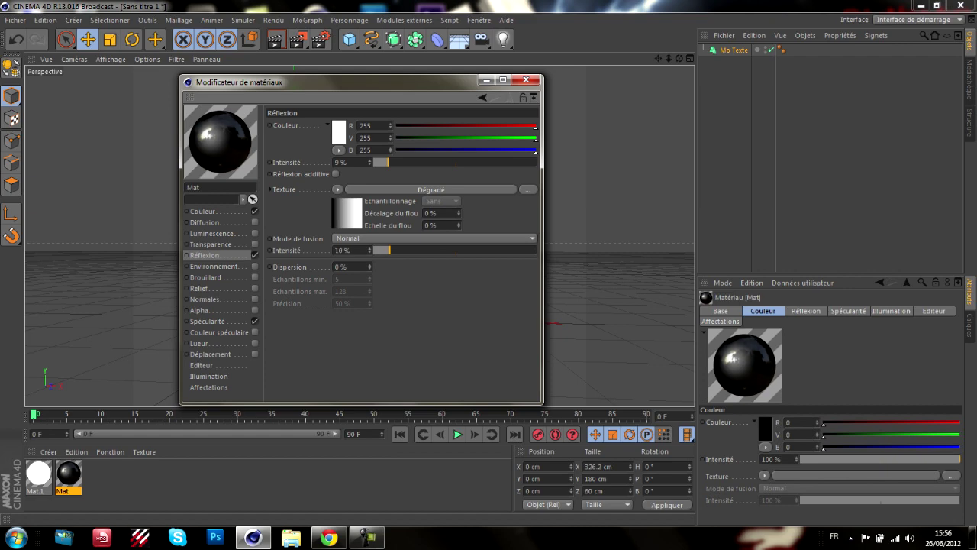
click(526, 79)
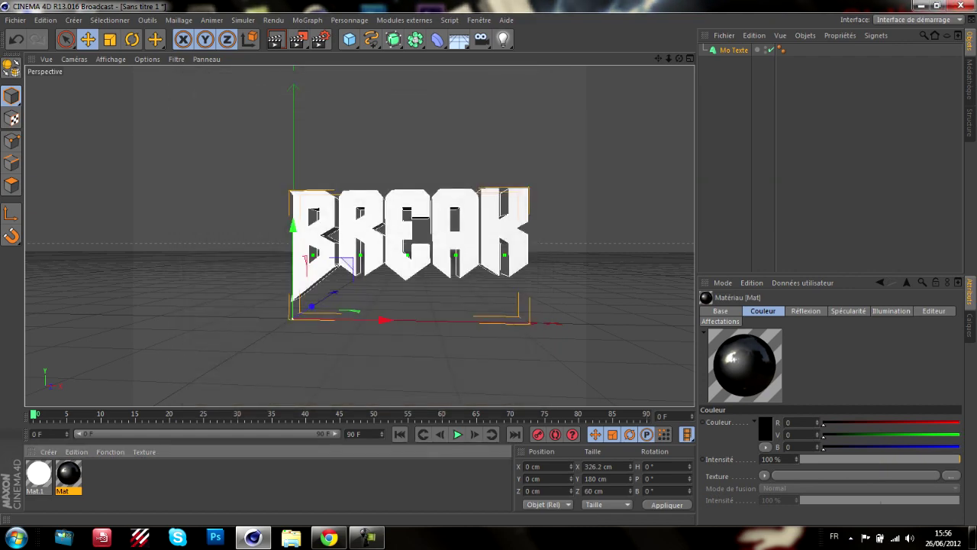
- Apply the white Mat.1 material and the black Mat material to the "Break" text in that order
drag(39, 473, 315, 237)
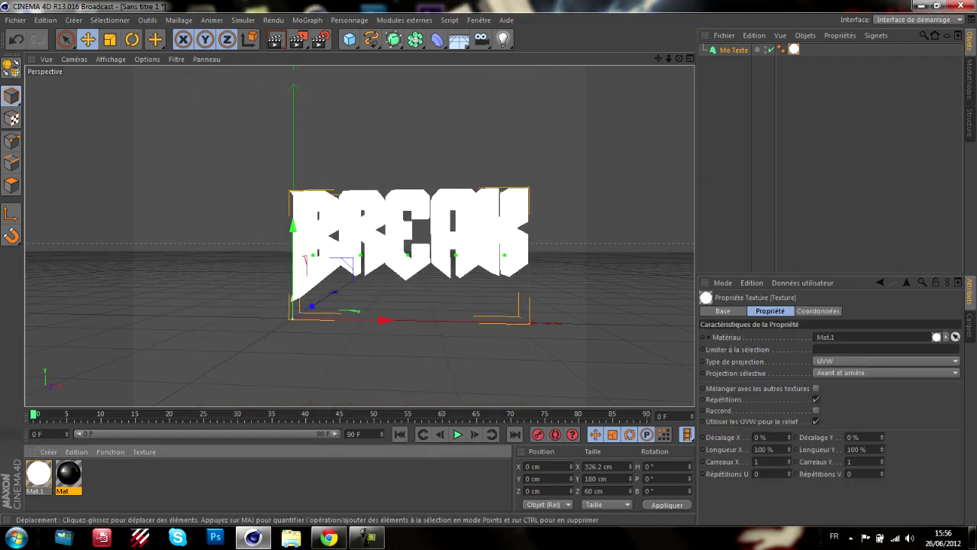
drag(69, 473, 320, 237)
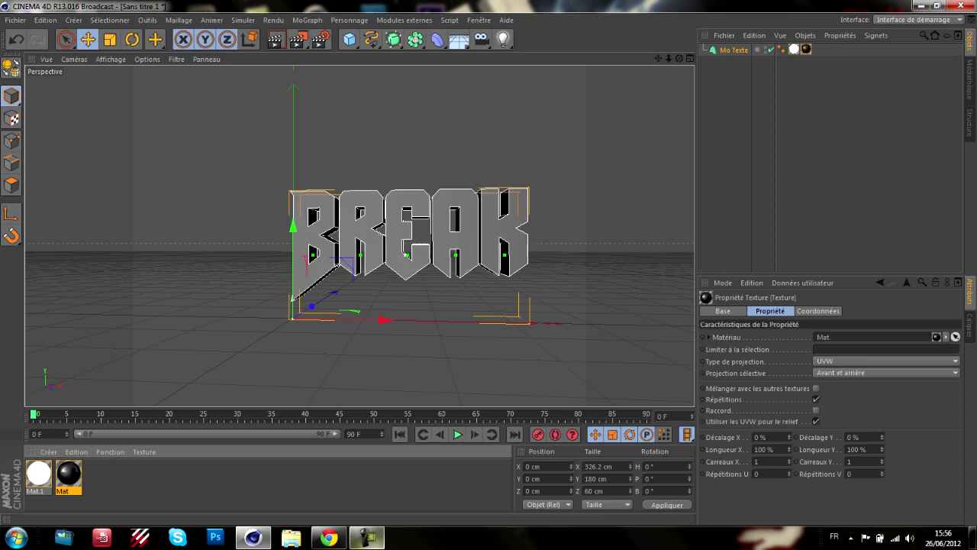
- Show the desktop to examine the reference wallpaper with the BREAK lettering
click(922, 5)
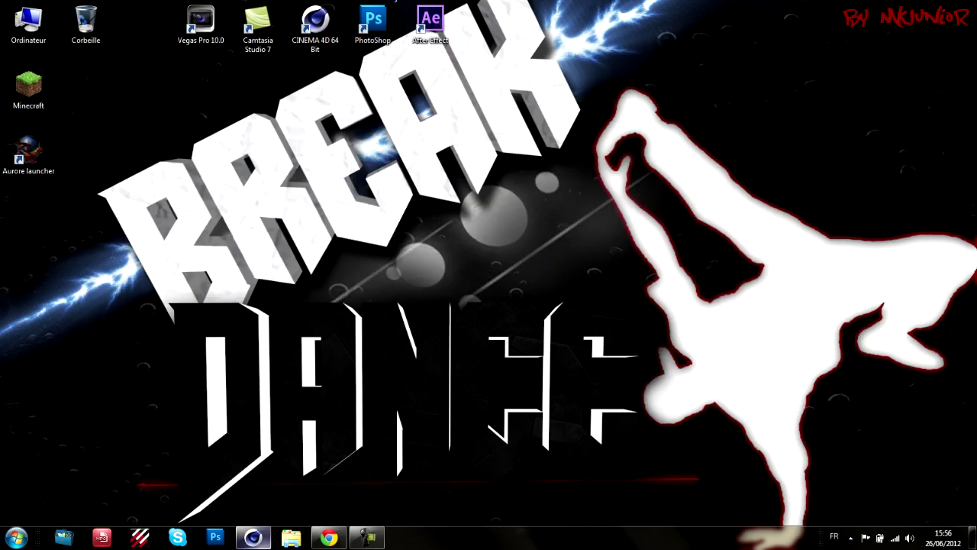
mouse_move(366, 538)
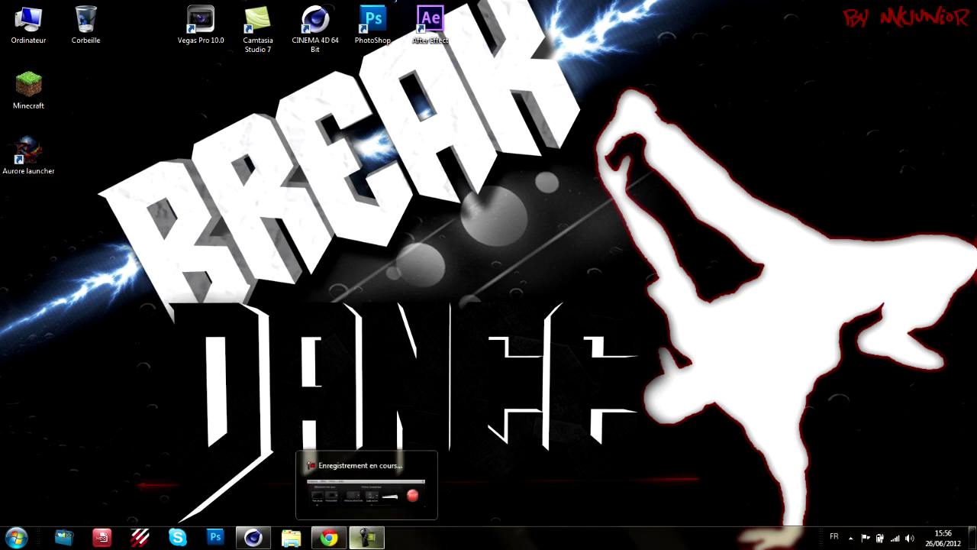
- Switch back to CINEMA 4D, move the Break text to about X -21, Y -7, Z -2 cm, and deselect it
mouse_move(329, 538)
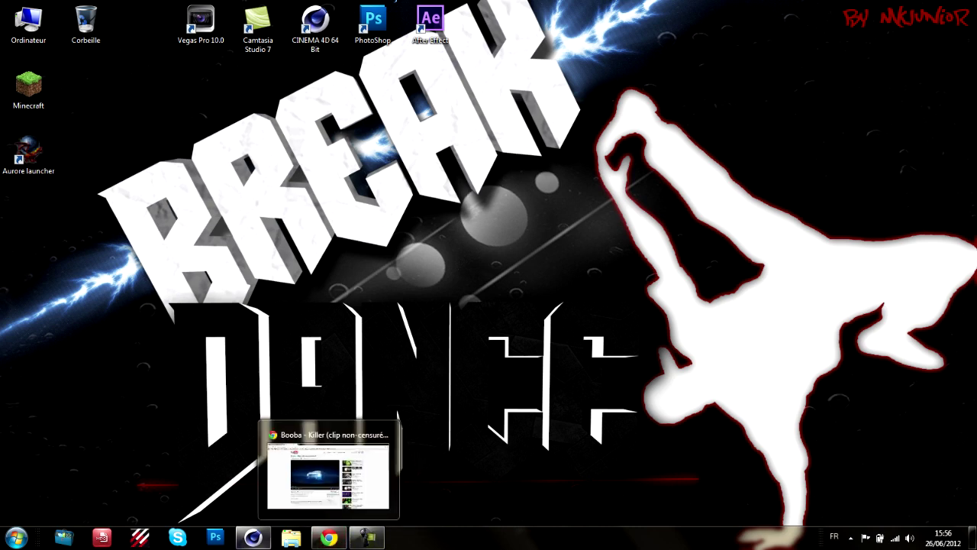
click(252, 537)
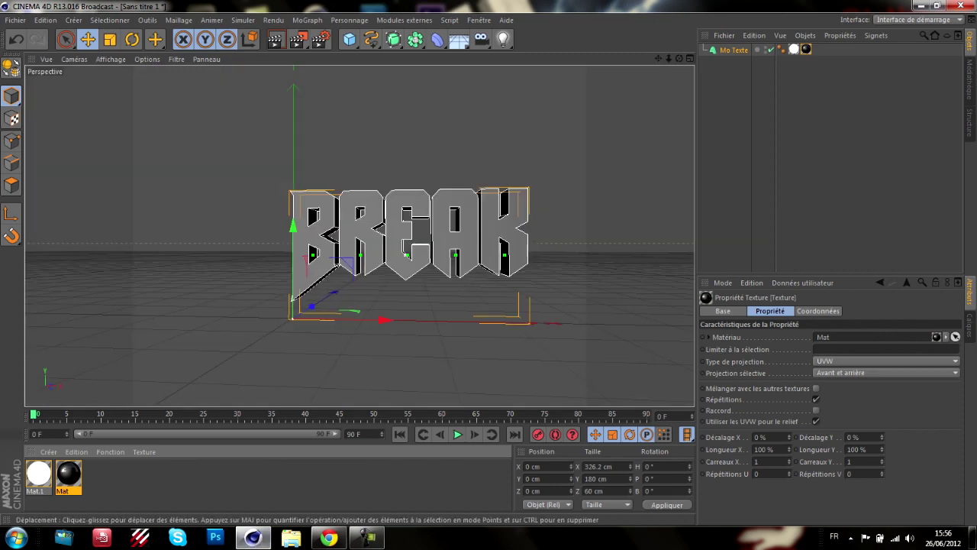
click(382, 353)
drag(406, 240, 391, 246)
click(381, 354)
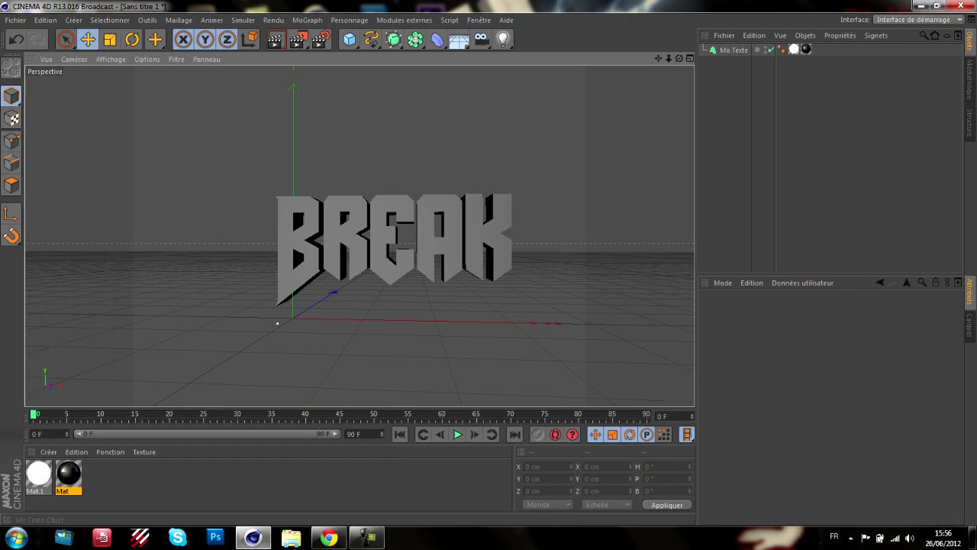
- Reorder the texture tags on the Mo Texte object so the white Mat.1 comes after the black Mat
click(794, 49)
click(806, 50)
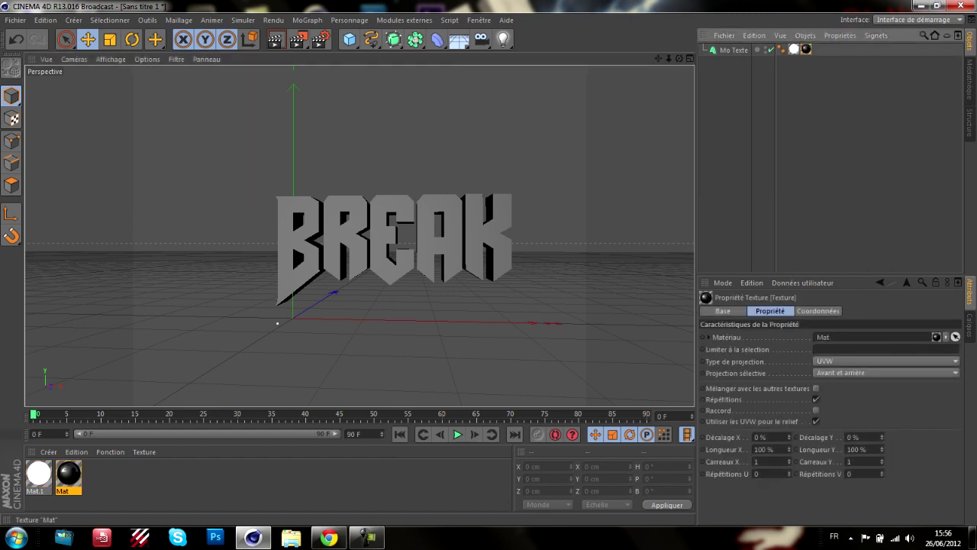
click(794, 49)
click(810, 99)
click(367, 538)
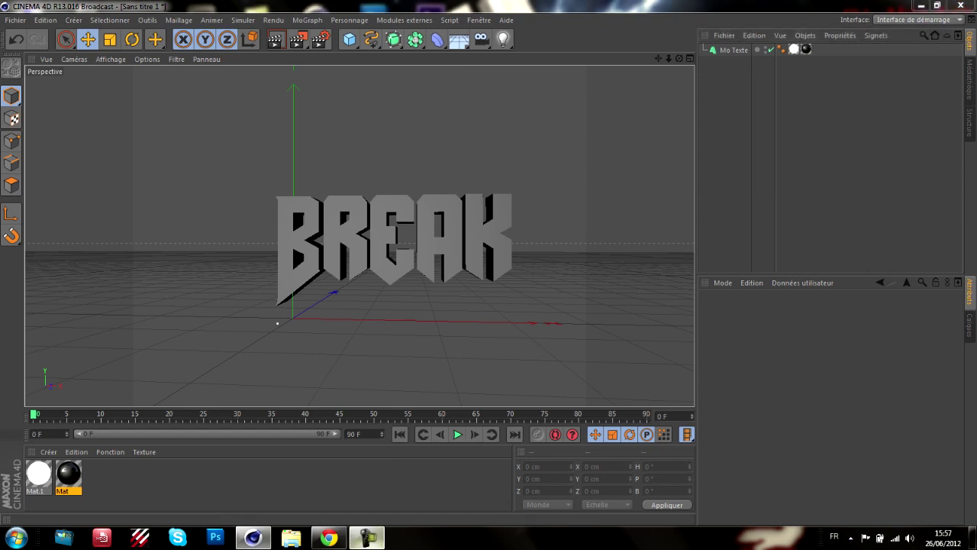
click(367, 538)
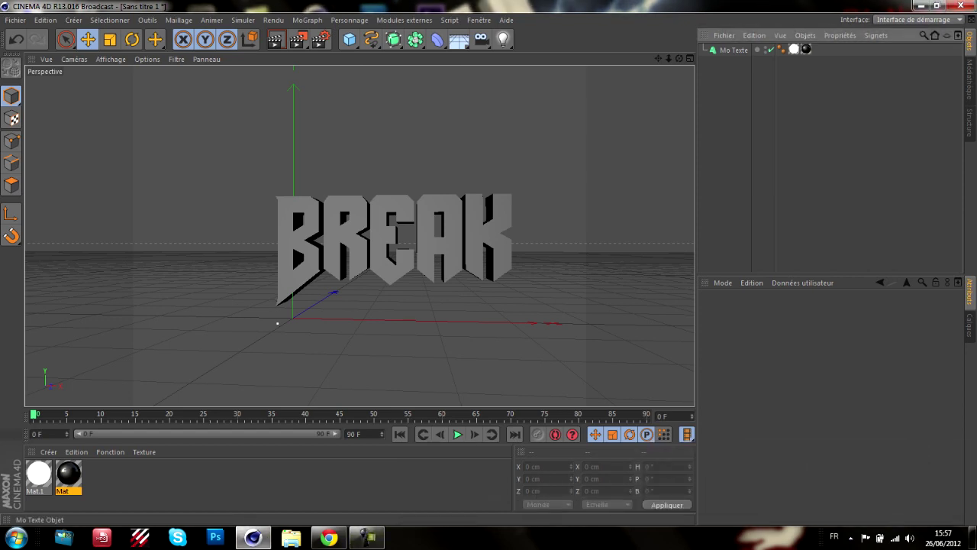
click(794, 49)
drag(794, 49, 811, 50)
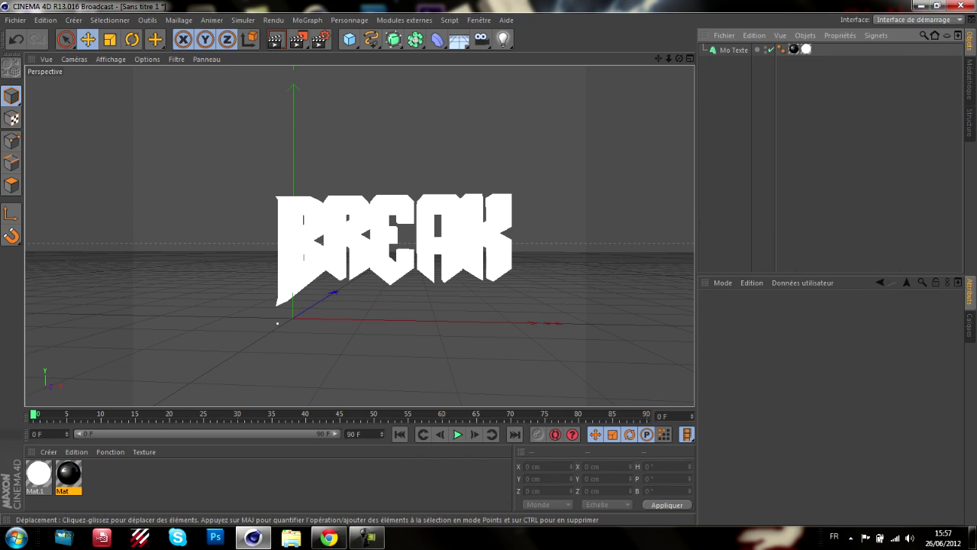
- Restrict the white Mat.1 texture to the front caps of the text with selection C1, leaving the black Mat texture unrestricted
click(806, 49)
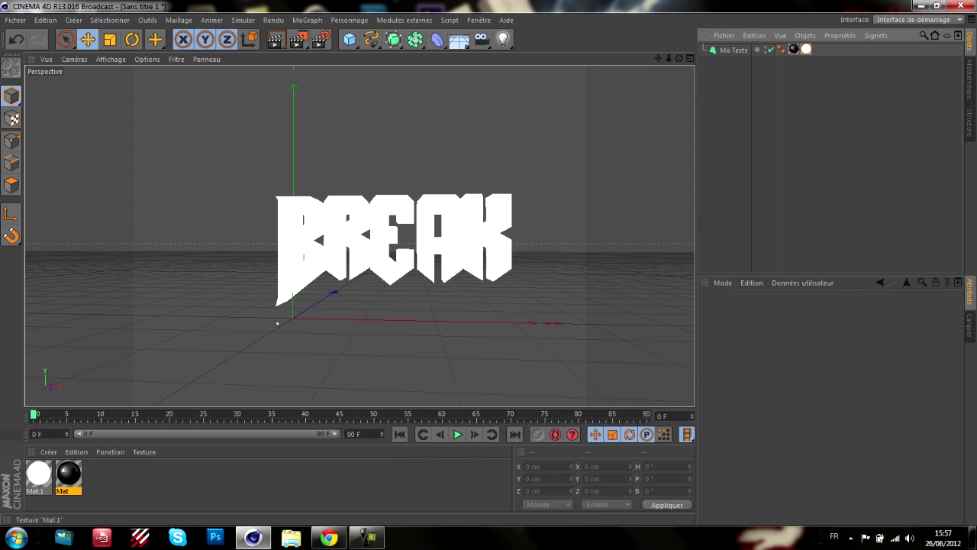
click(847, 349)
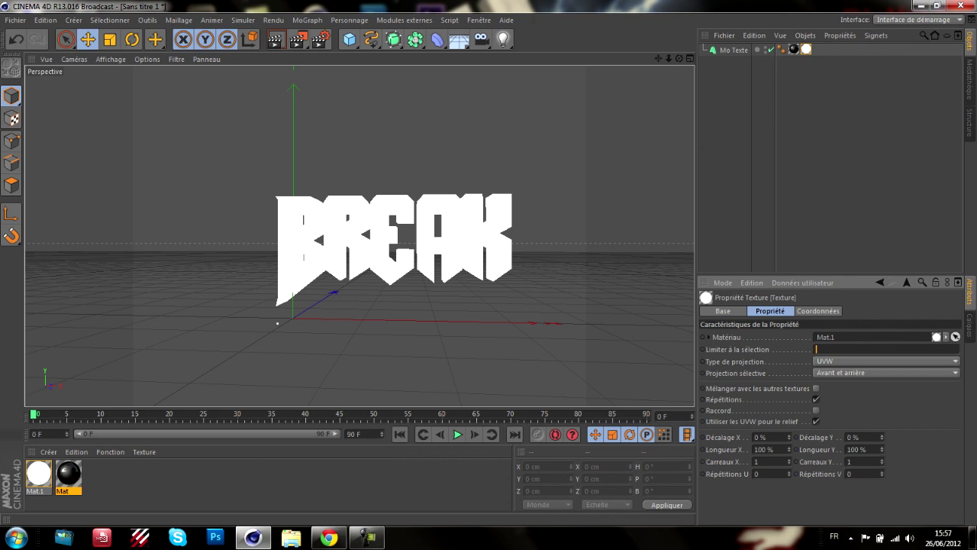
text(C1)
key(Return)
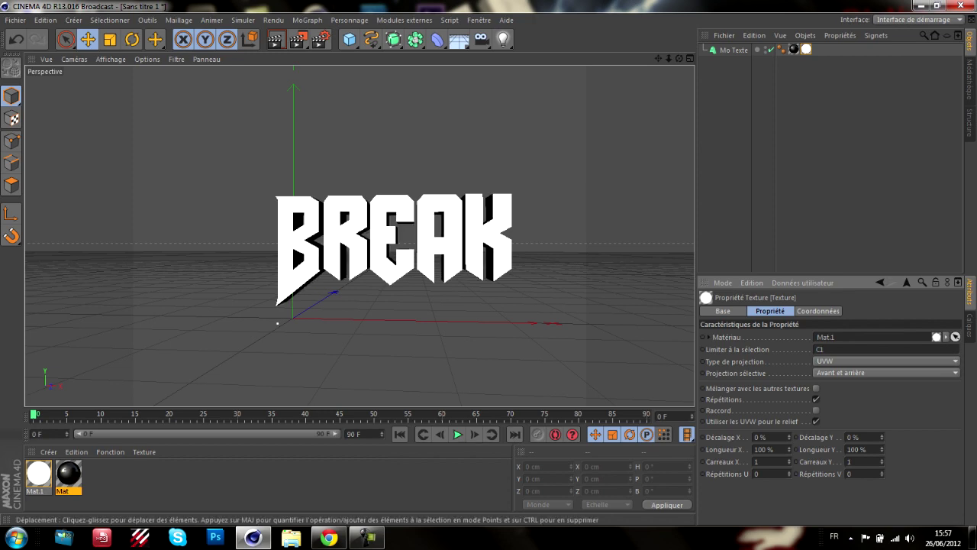
click(794, 49)
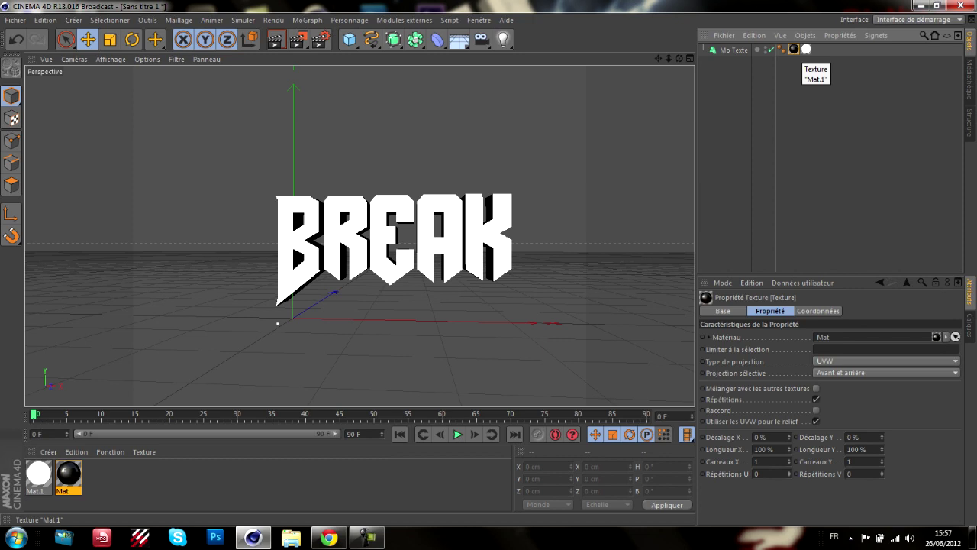
click(806, 48)
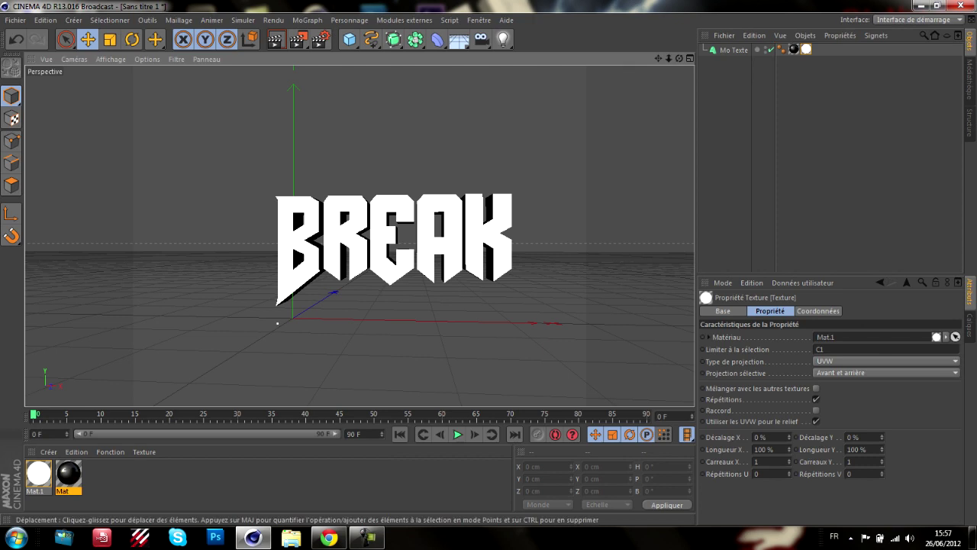
- Set the render output size to 1600 pixels wide and 900 pixels high
scroll(536, 161, up, 1)
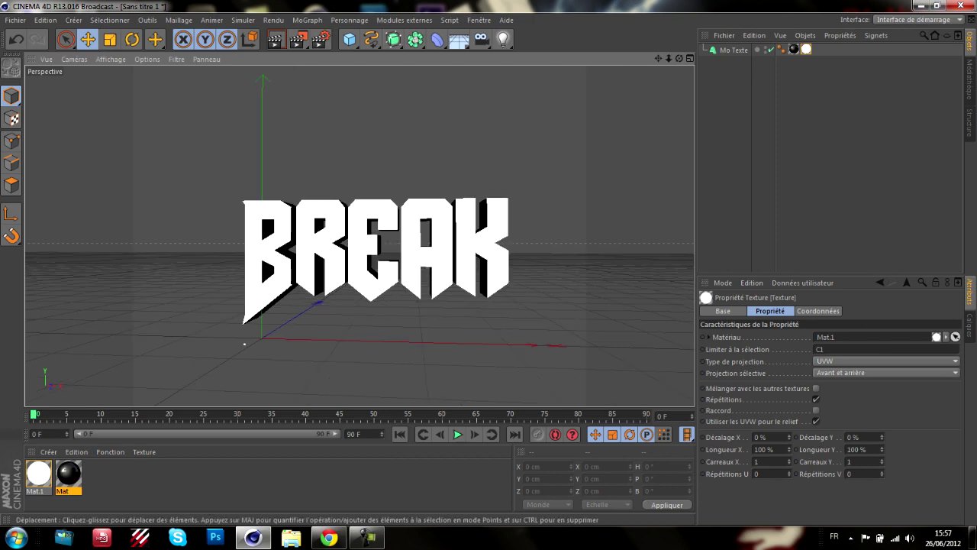
drag(658, 59, 658, 53)
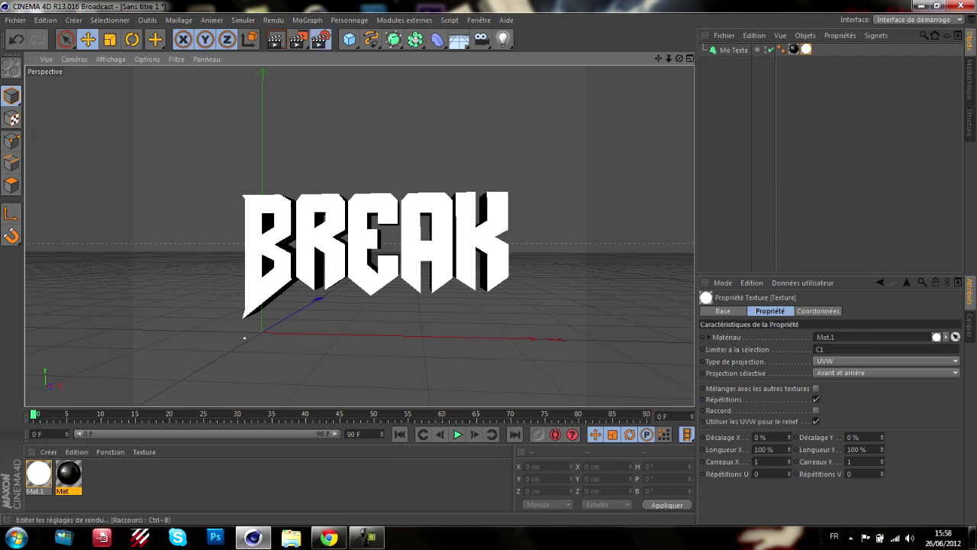
click(321, 39)
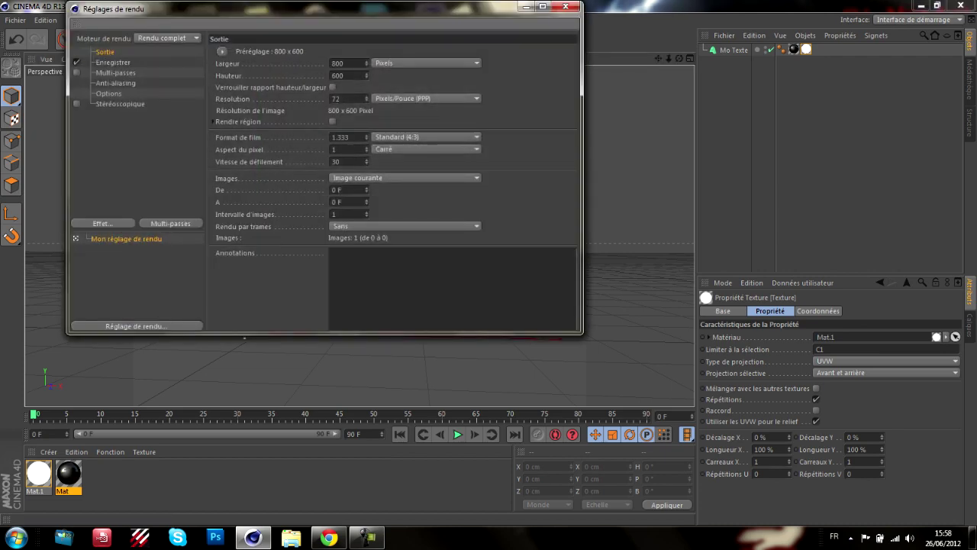
drag(345, 64, 329, 63)
text(1600)
key(Tab)
text(900)
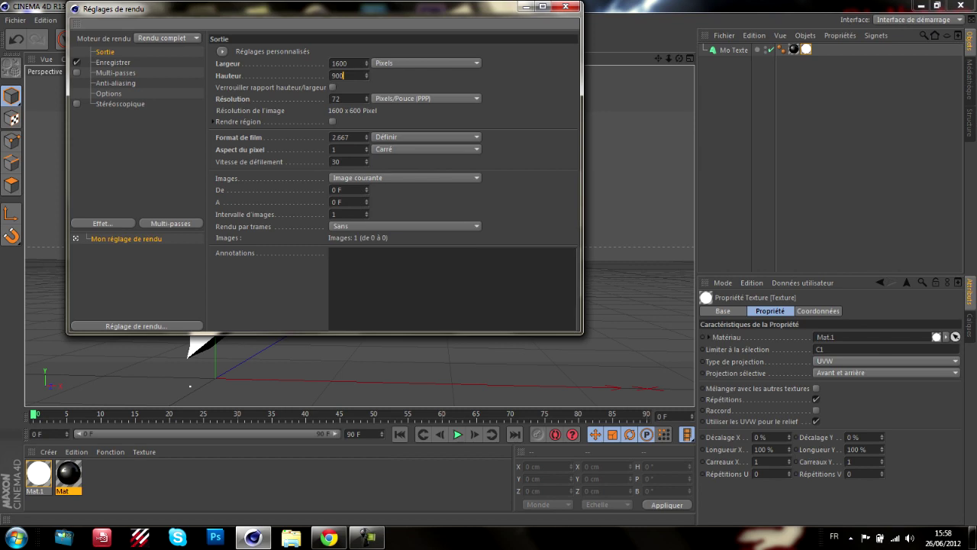
- Configure the render to save as a PNG with alpha channel, named breaktuto in the D:\SpeedArt\Textes folder
click(113, 63)
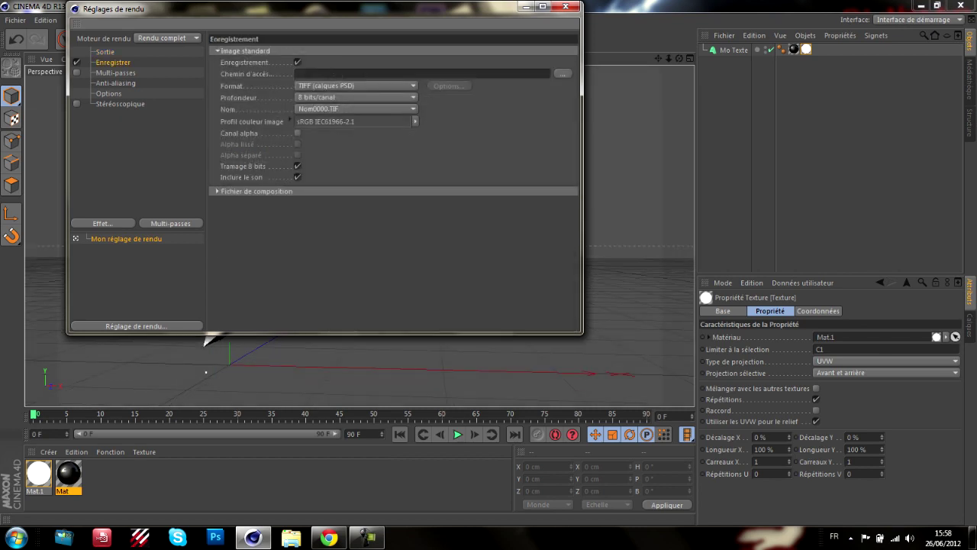
click(355, 86)
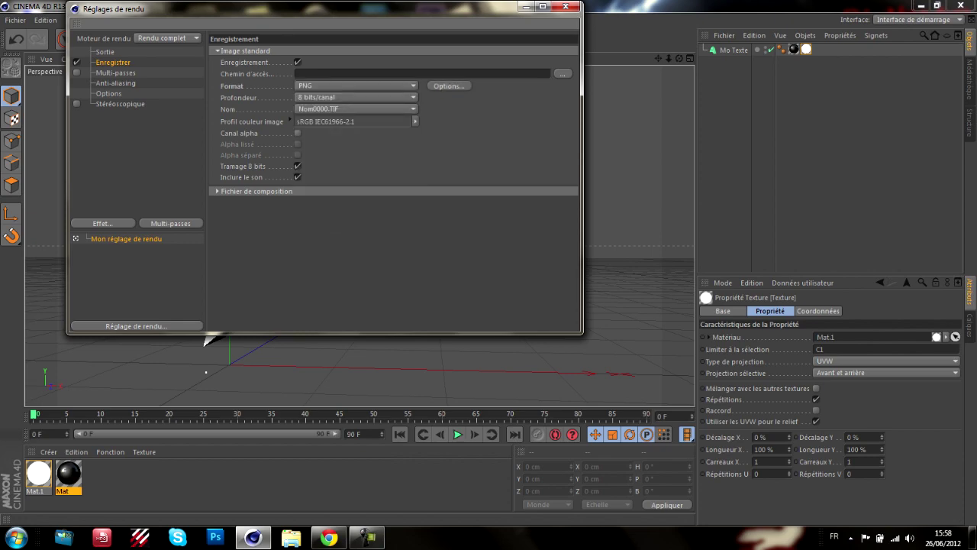
click(563, 74)
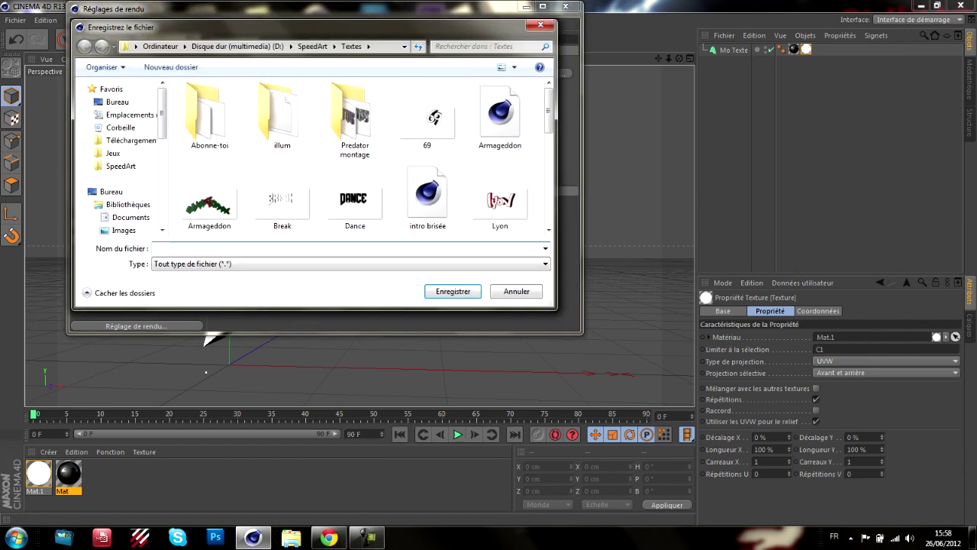
text(break)
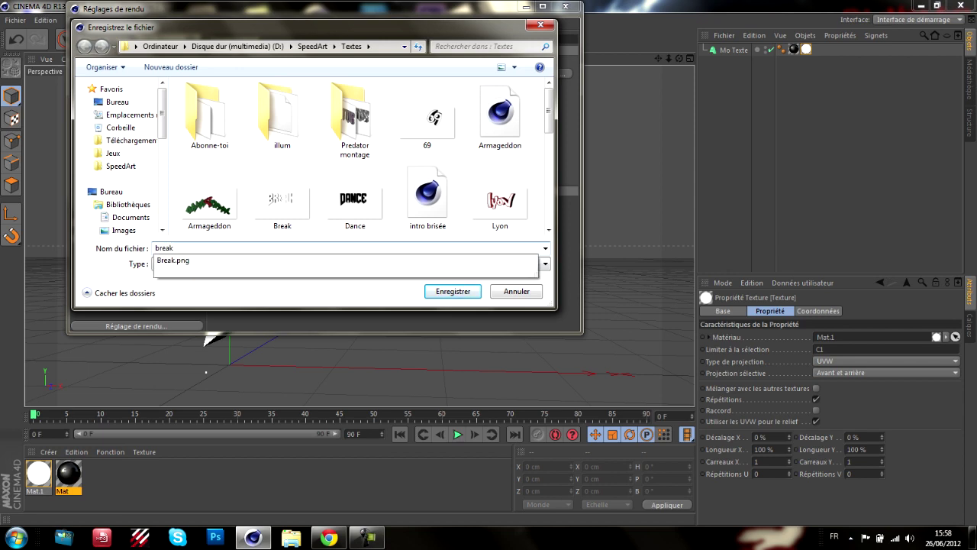
text(tuto)
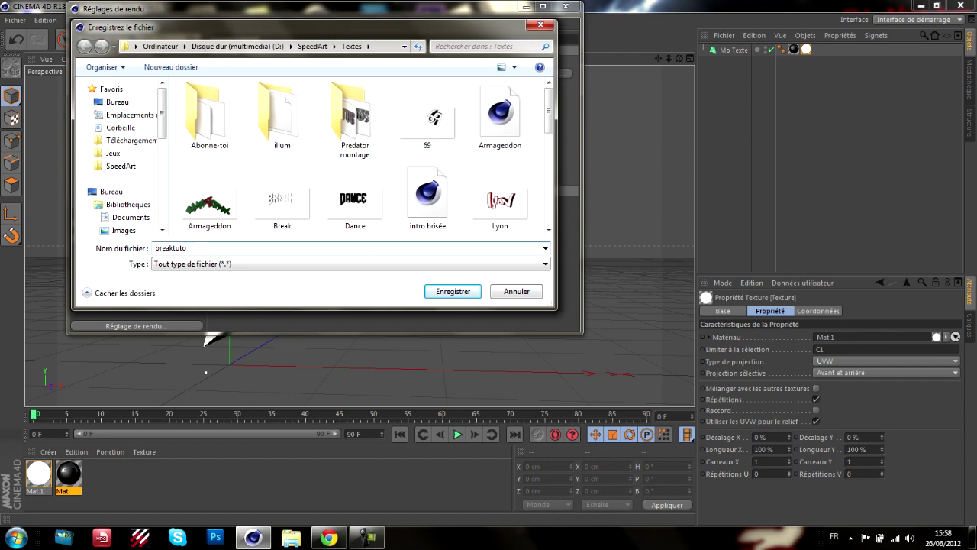
key(Return)
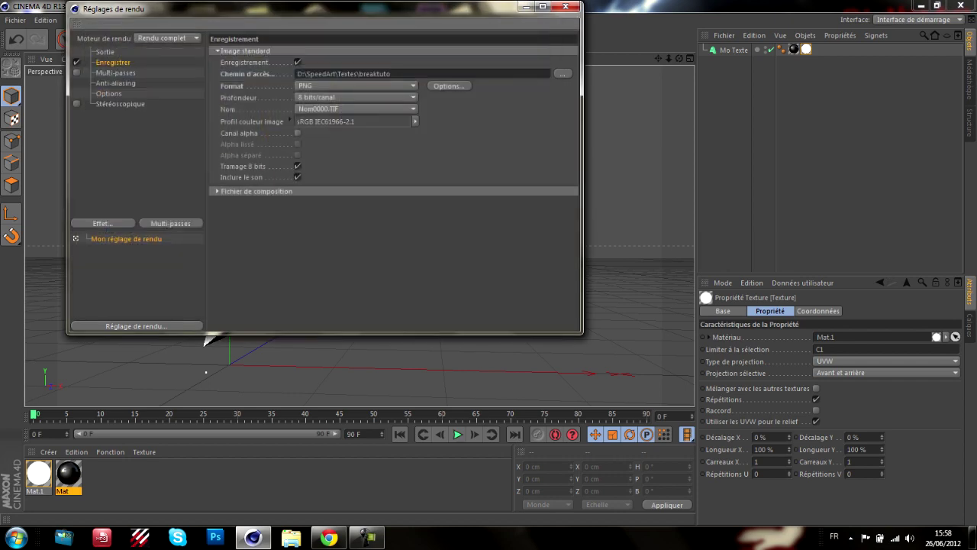
click(296, 133)
drag(305, 9, 318, 18)
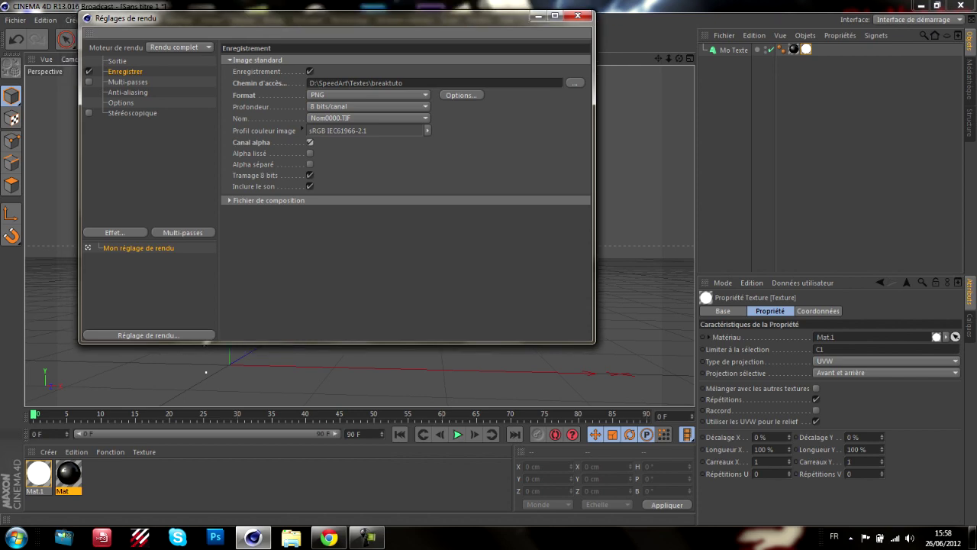
- Set the render anti-aliasing to Au mieux with a minimum level of 2x2
click(127, 82)
click(128, 92)
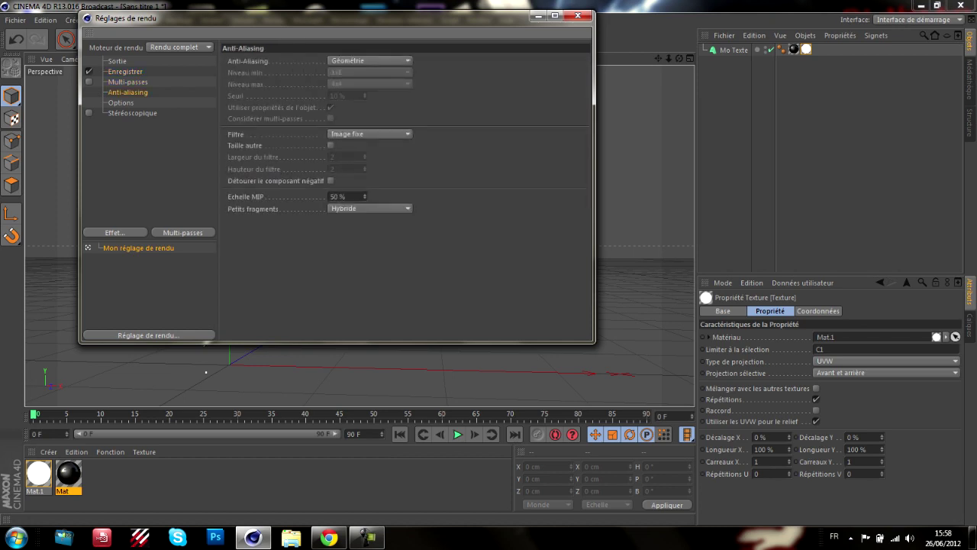
click(369, 60)
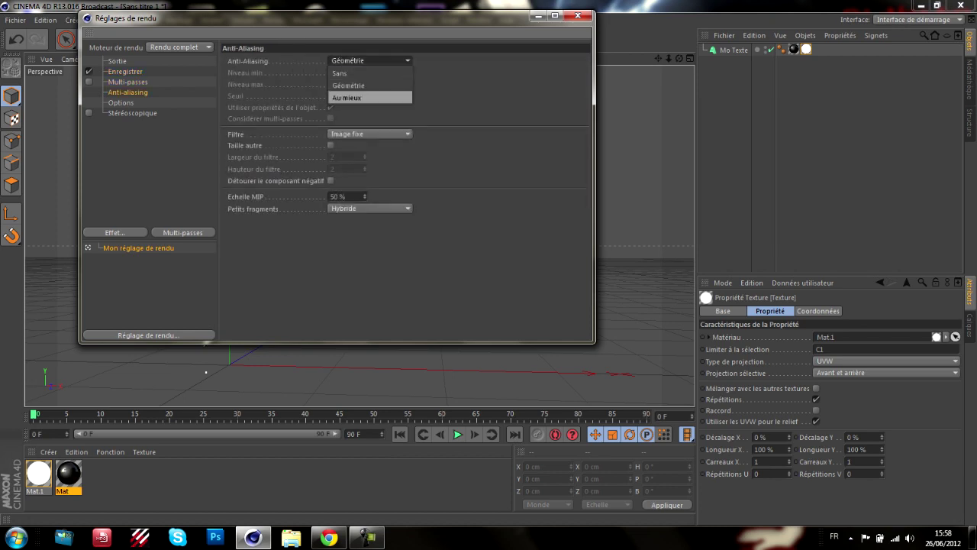
click(370, 98)
click(370, 72)
click(370, 97)
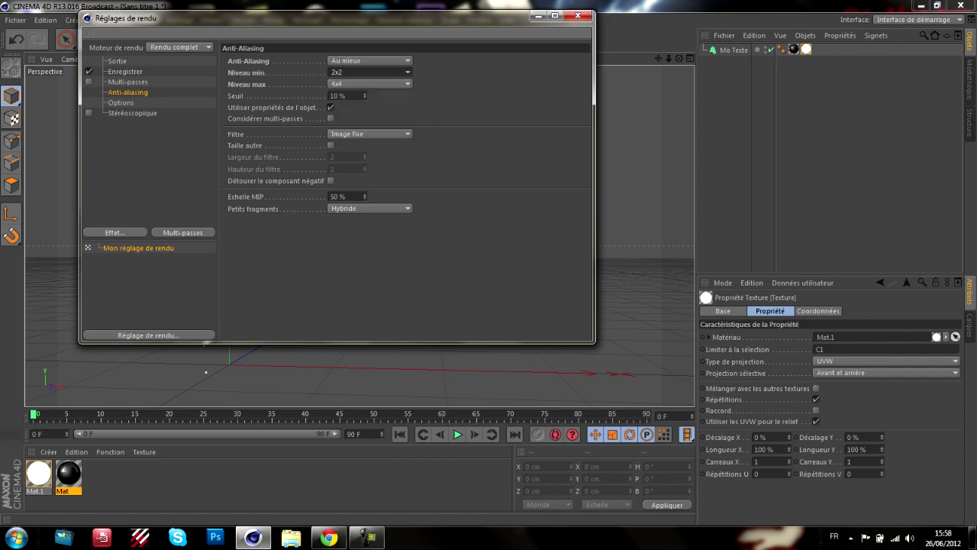
- Add the Illumination globale effect to the render settings and close them
click(137, 232)
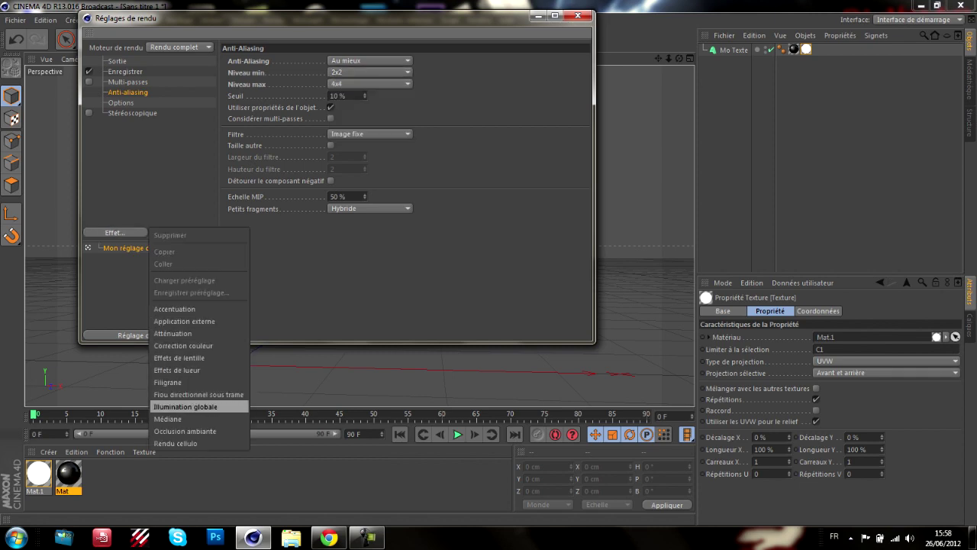
click(185, 406)
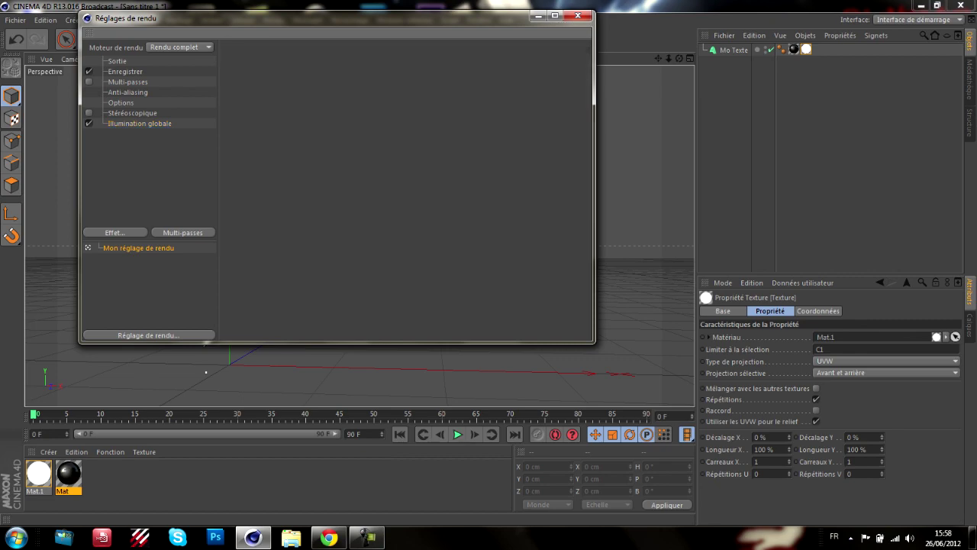
click(577, 15)
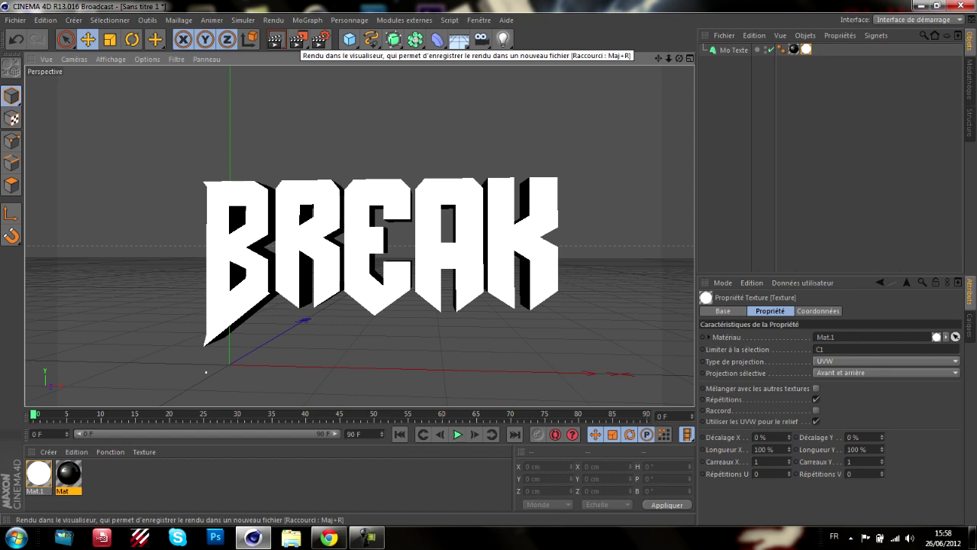
- Render the Break text to the picture viewer, inspect the finished image and close the viewer
click(297, 39)
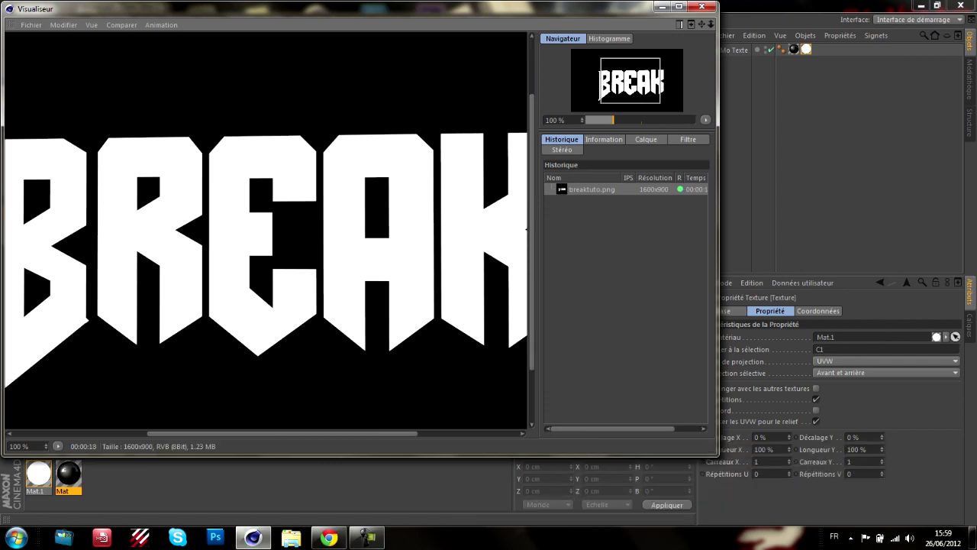
drag(305, 434, 265, 433)
click(701, 7)
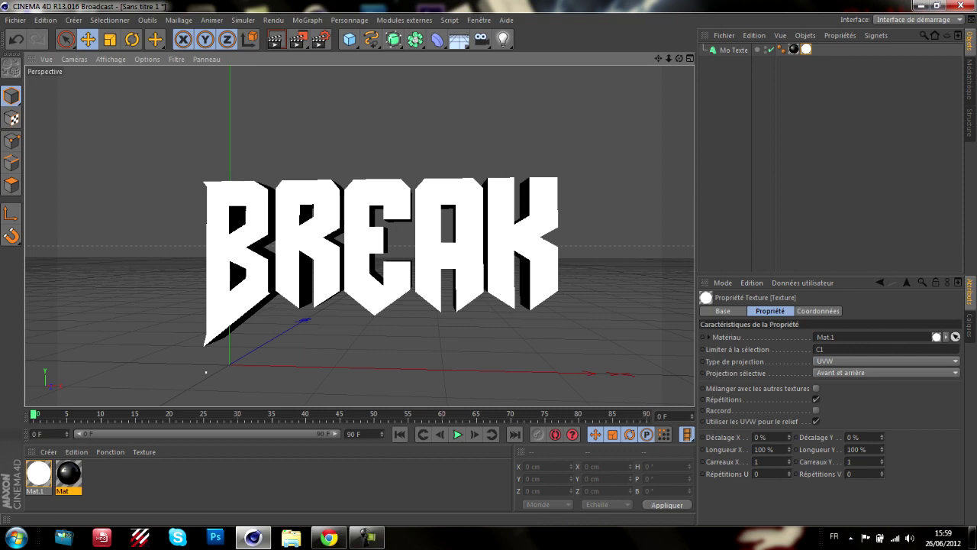
- Delete the Break text object and add a new Mo Texte object in its place
click(734, 50)
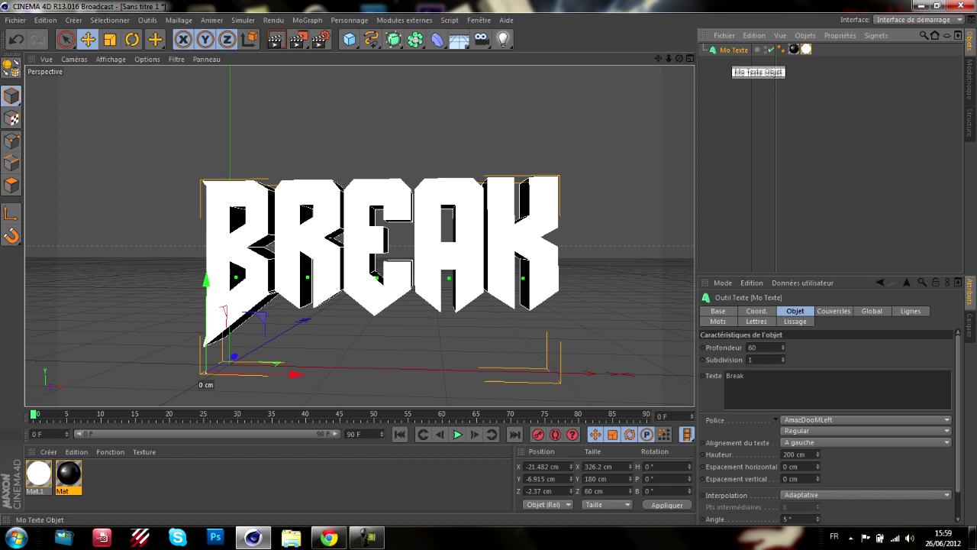
key(Delete)
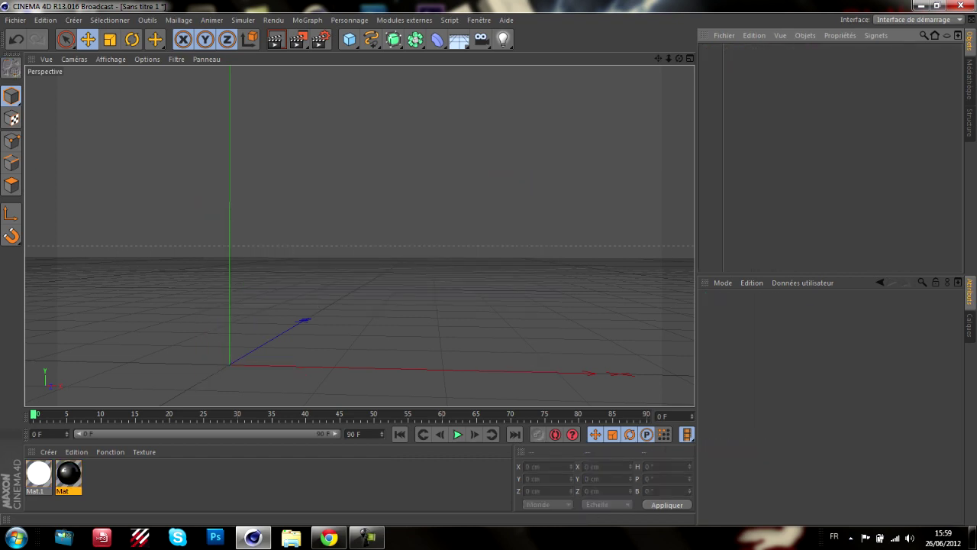
click(307, 20)
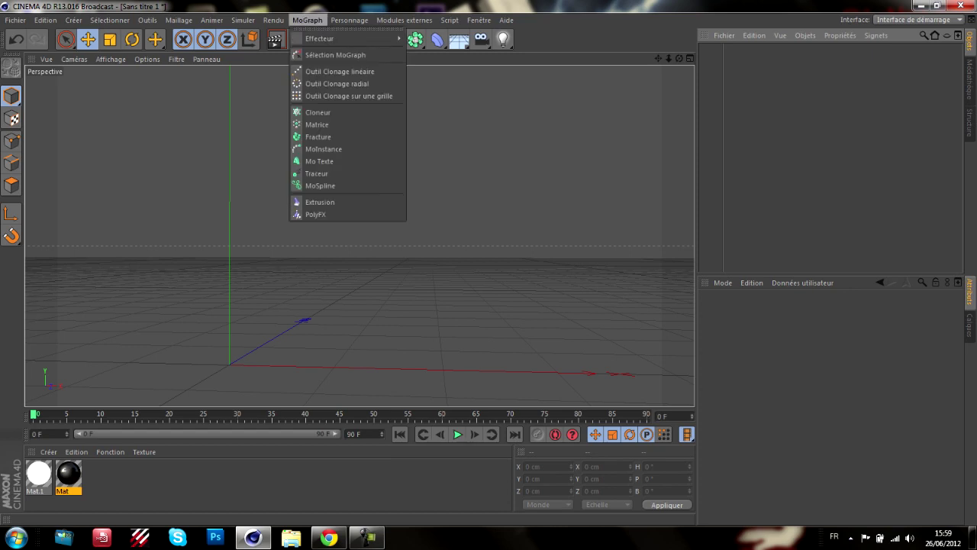
key(Return)
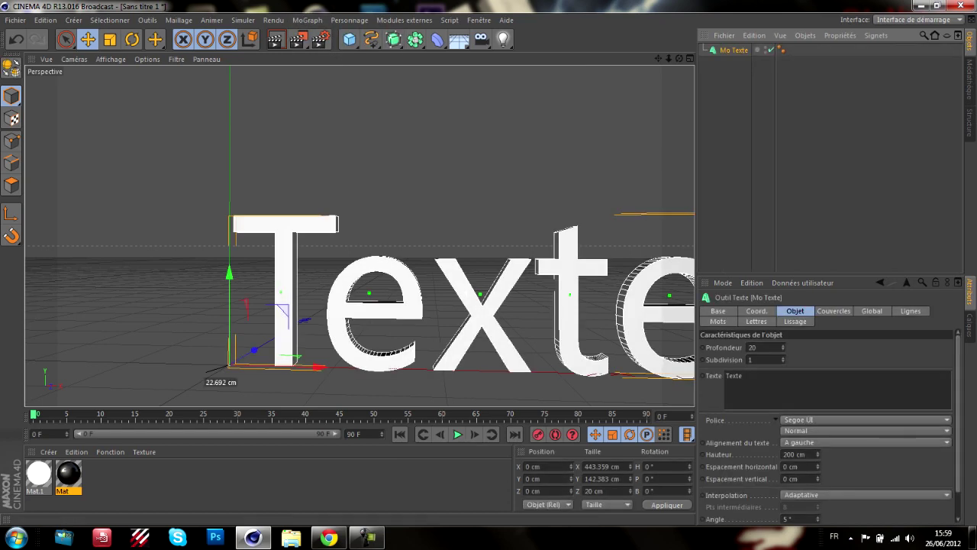
- Change the Mo Texte object's text to Dance and set its depth to 60 cm
drag(733, 375, 725, 376)
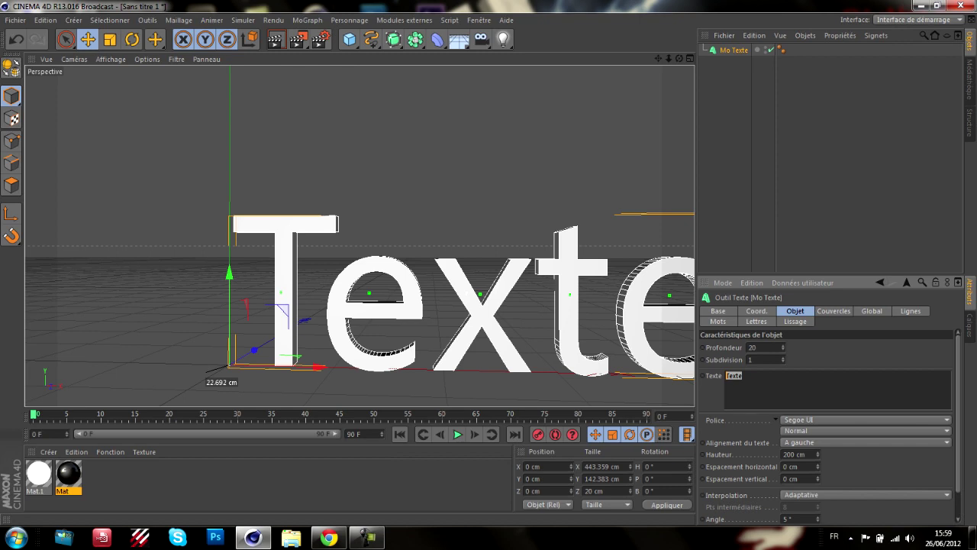
text(Dance)
drag(756, 347, 748, 347)
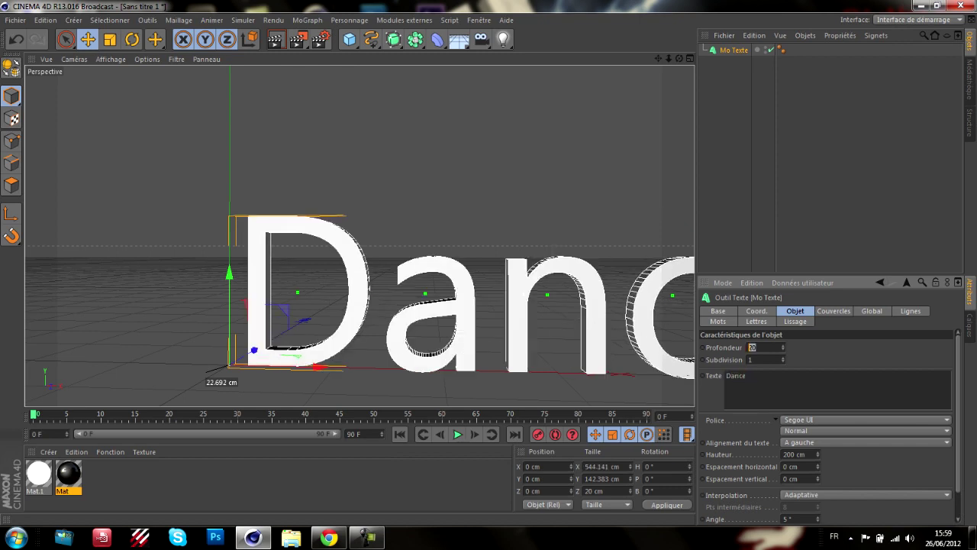
text(60)
click(727, 384)
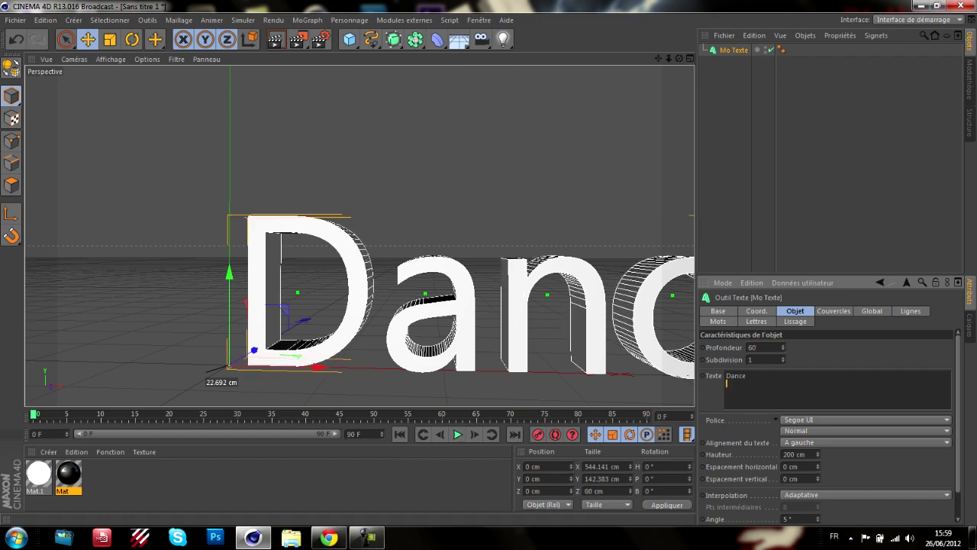
- Set the Dance text's font to AmazDooMLeft
click(864, 419)
scroll(855, 267, up, 15)
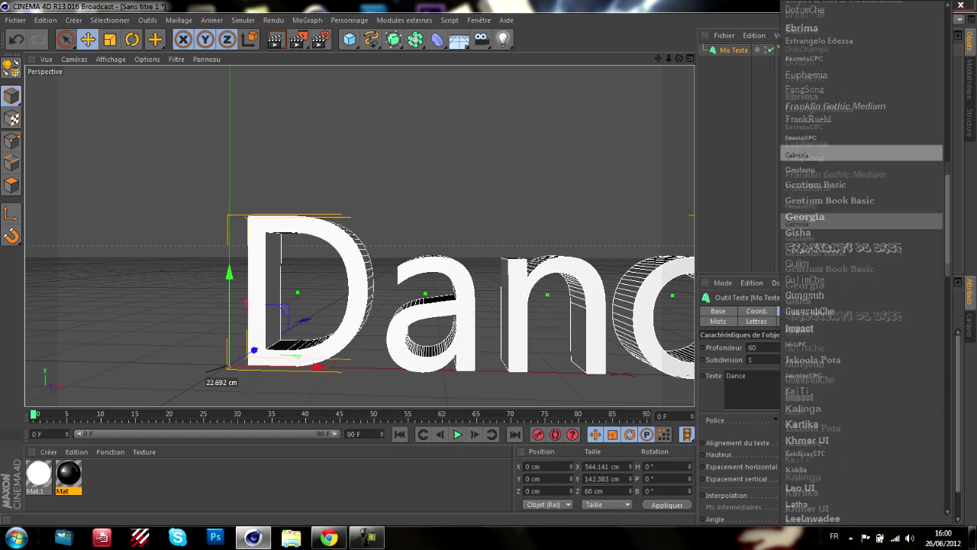
scroll(861, 162, up, 12)
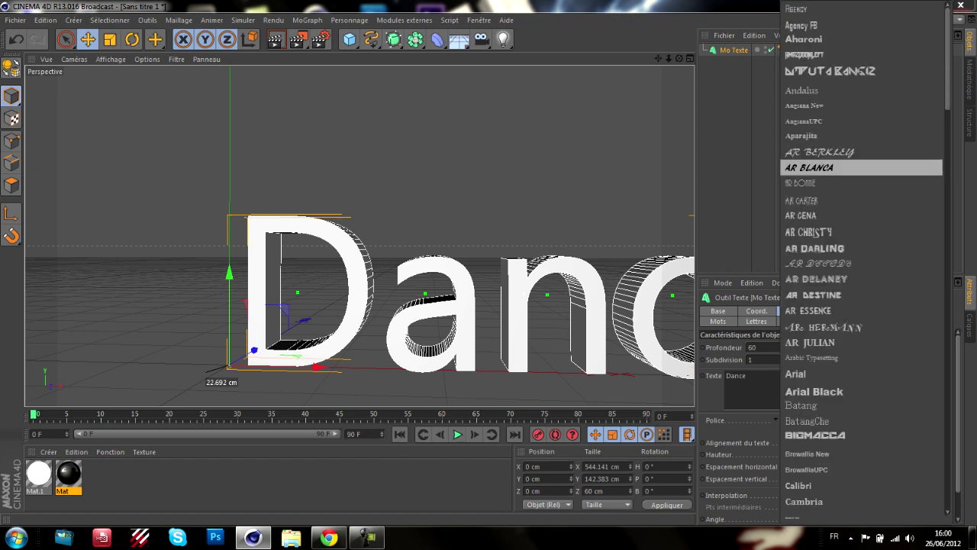
click(824, 38)
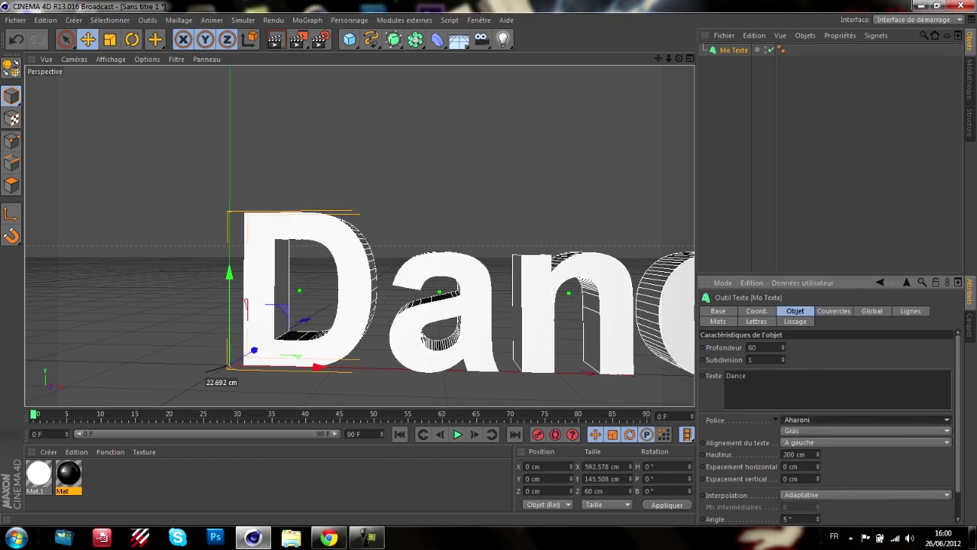
click(862, 420)
click(847, 57)
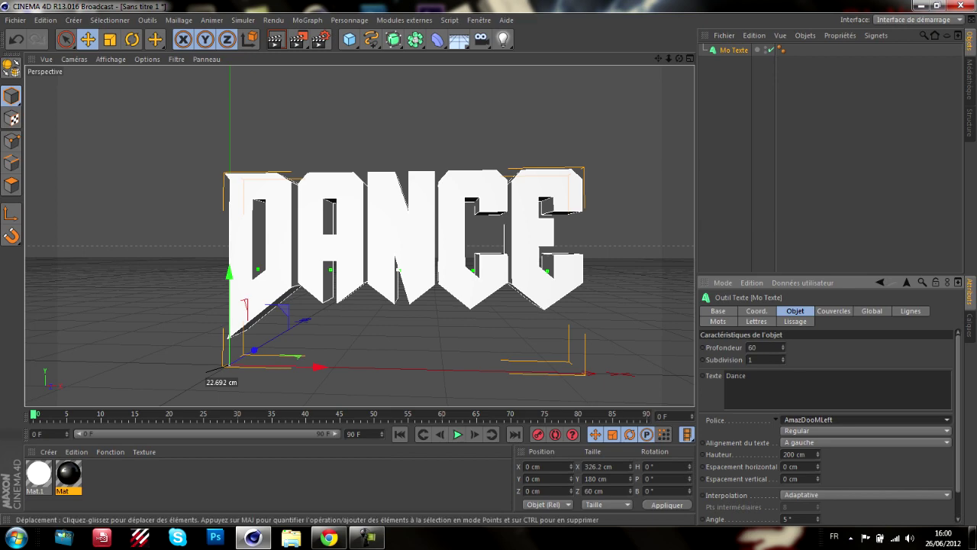
- Apply the black Mat material and then the white Mat.1 material to the Dance text object
mouse_move(678, 58)
mouse_down()
mouse_move(671, 62)
mouse_move(693, 53)
mouse_move(693, 61)
mouse_up()
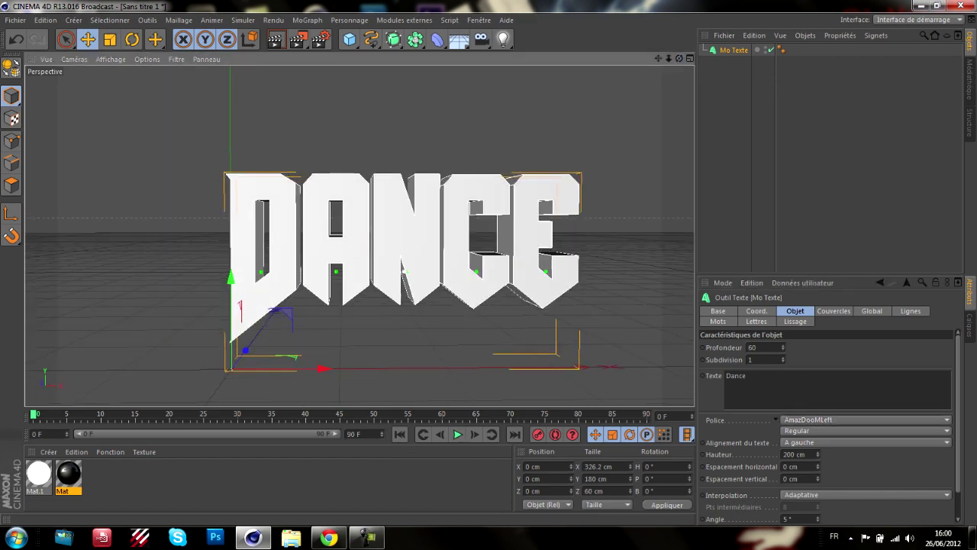
click(190, 484)
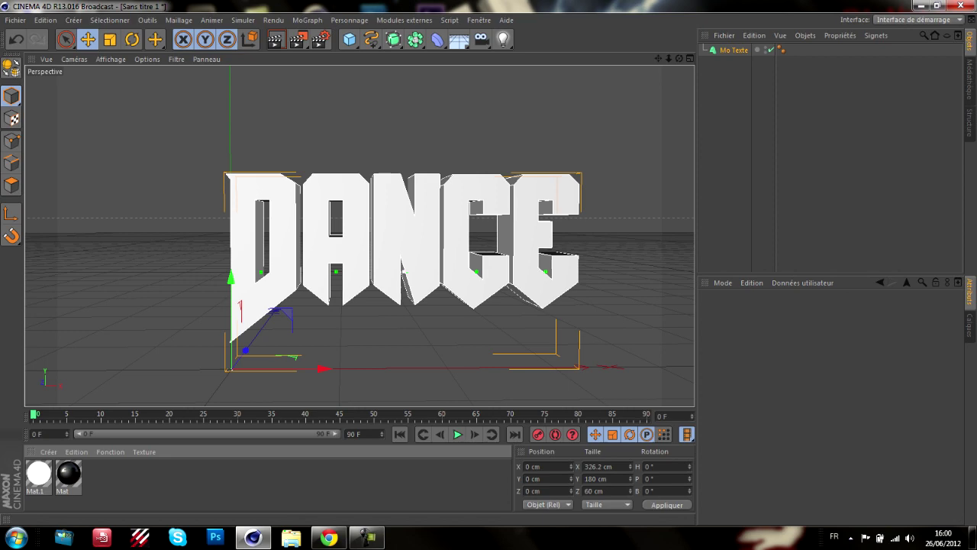
drag(780, 50, 786, 49)
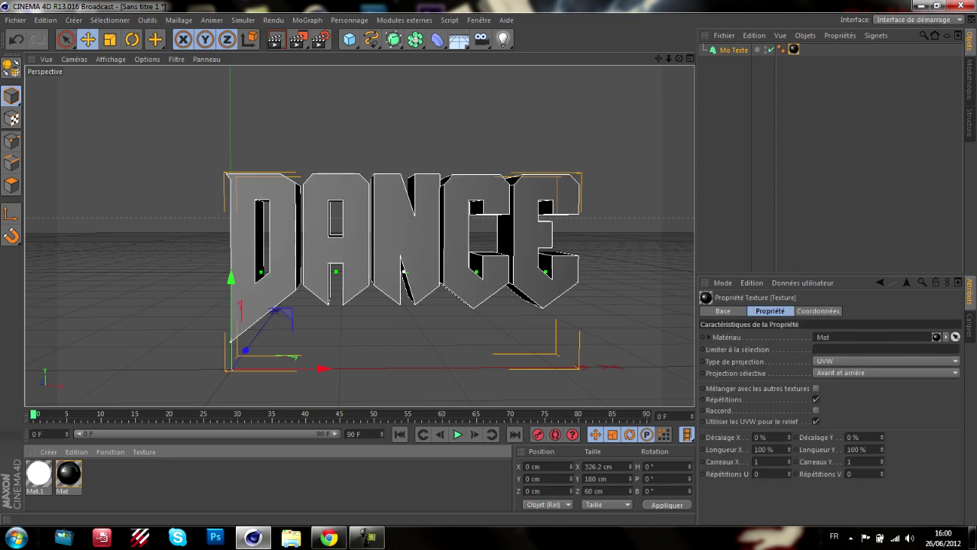
drag(39, 473, 734, 50)
click(862, 122)
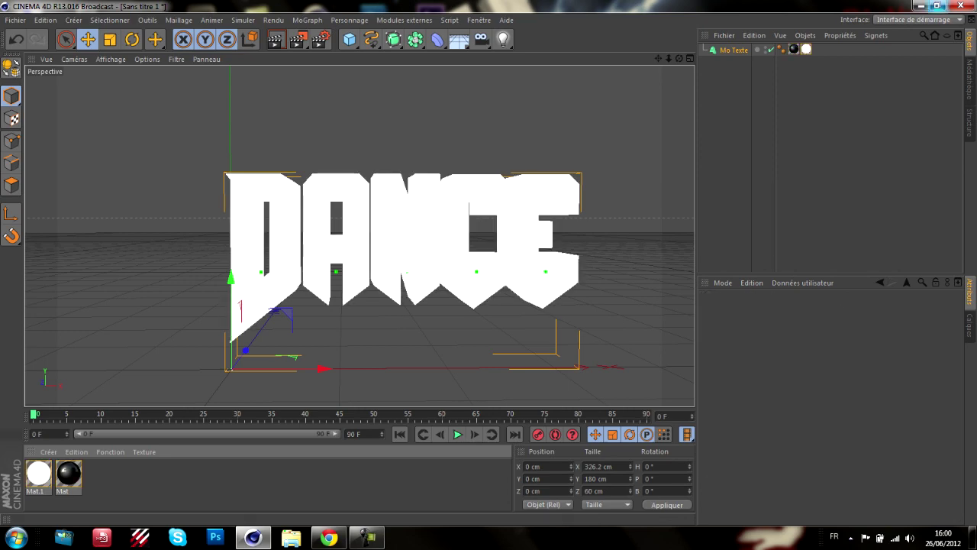
- Check the wallpaper for reference, then order the black Mat texture after the white Mat.1 and limit it to selection C1
click(922, 6)
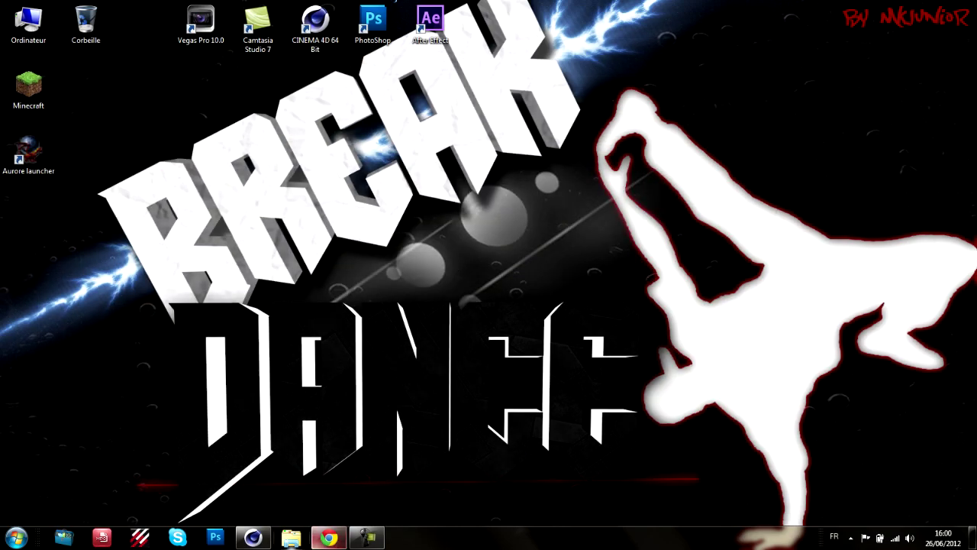
click(252, 537)
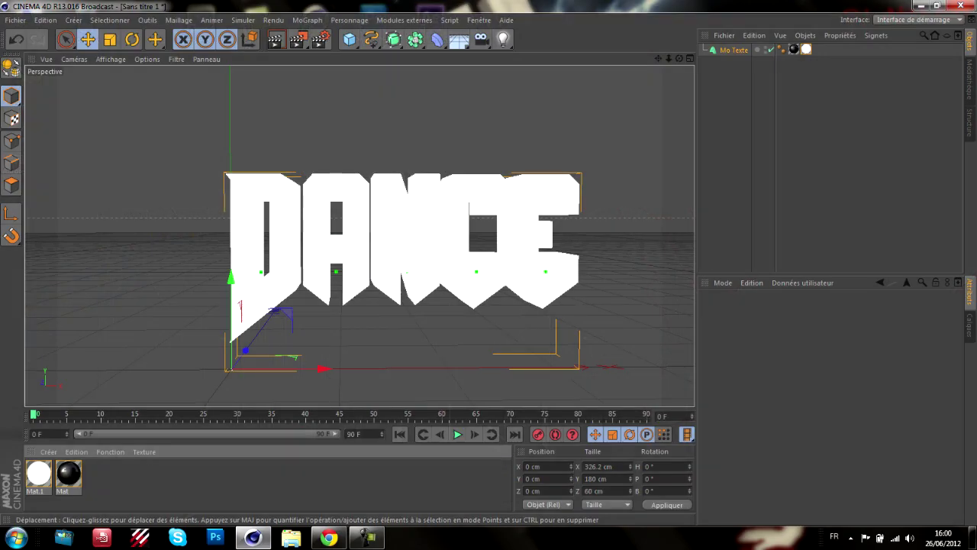
drag(794, 49, 812, 50)
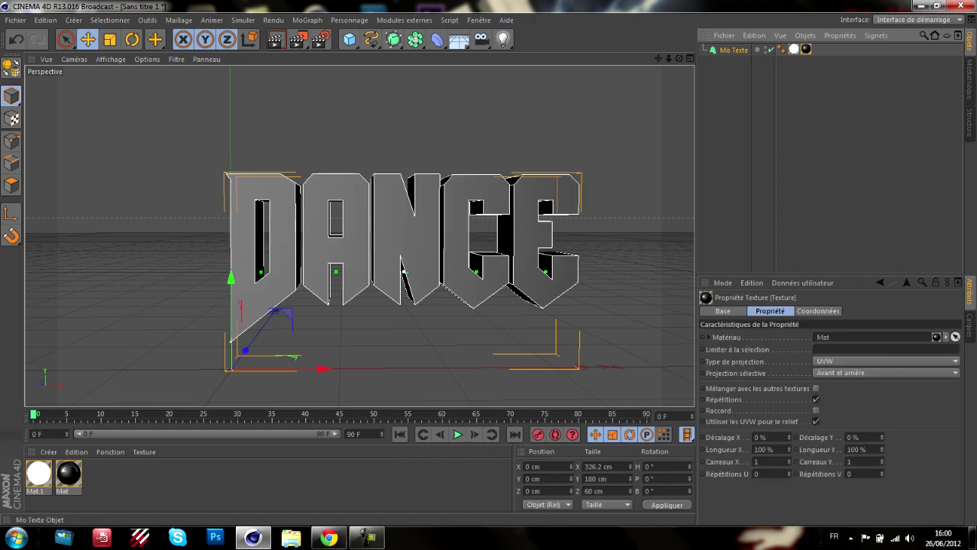
click(816, 349)
text(C1)
click(802, 152)
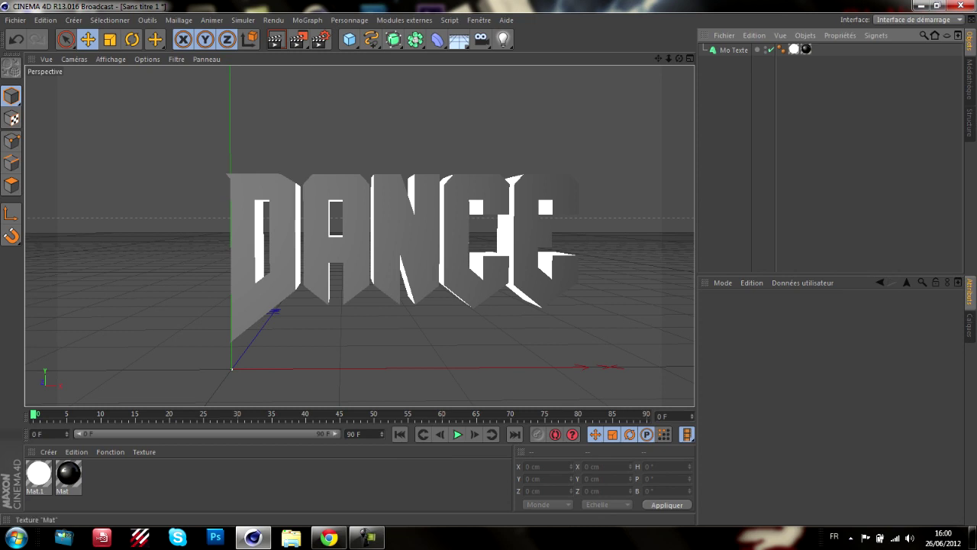
click(805, 48)
click(794, 49)
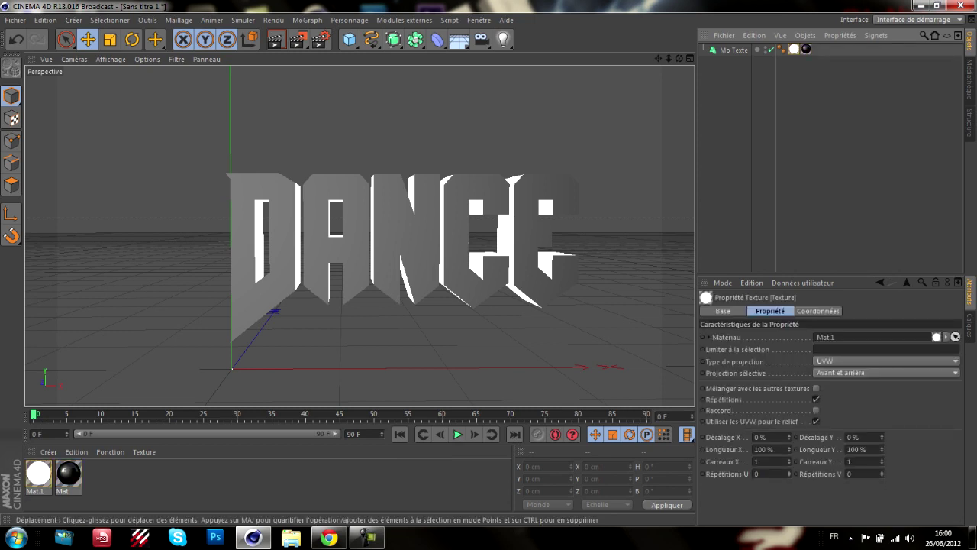
- Set the render's save path to dancetuto in the Textes folder and render the Dance text to the picture viewer
click(321, 40)
click(127, 82)
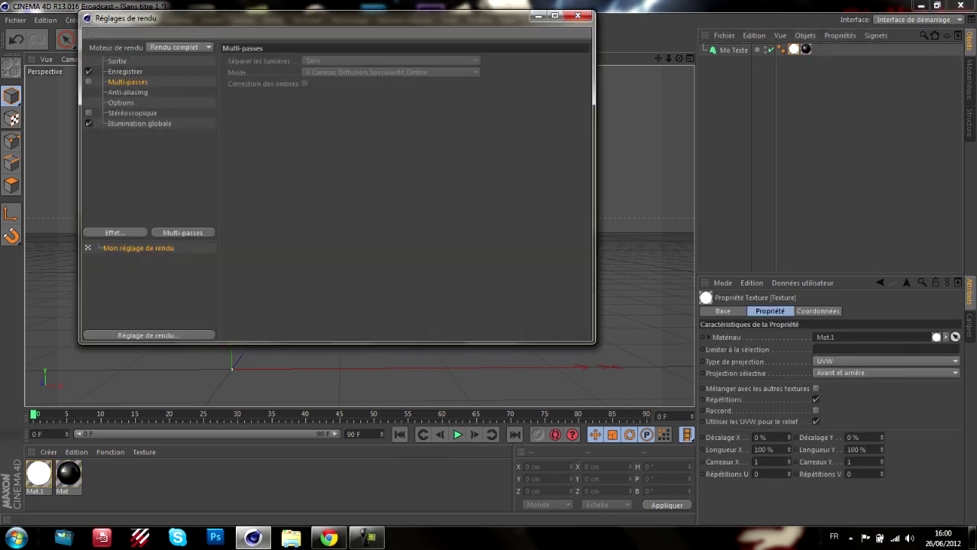
click(125, 71)
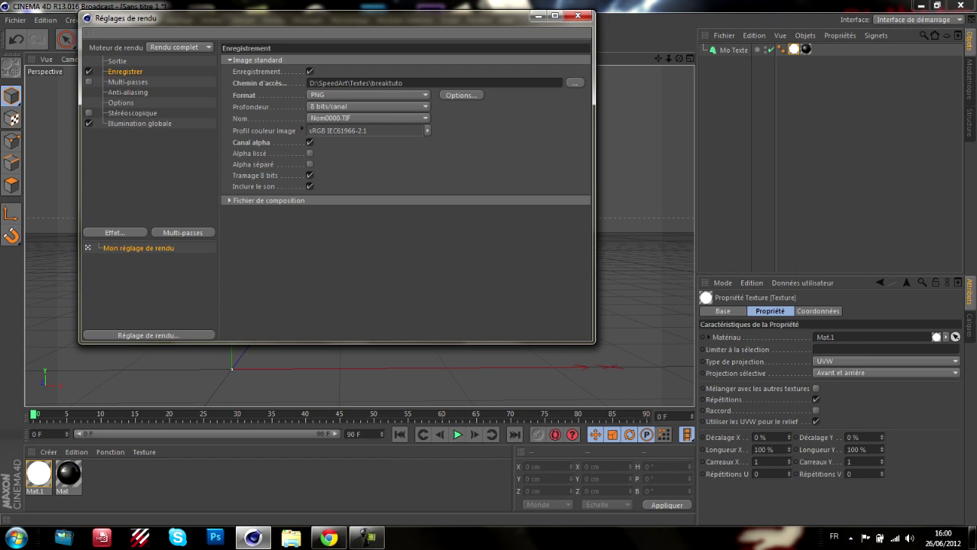
click(575, 82)
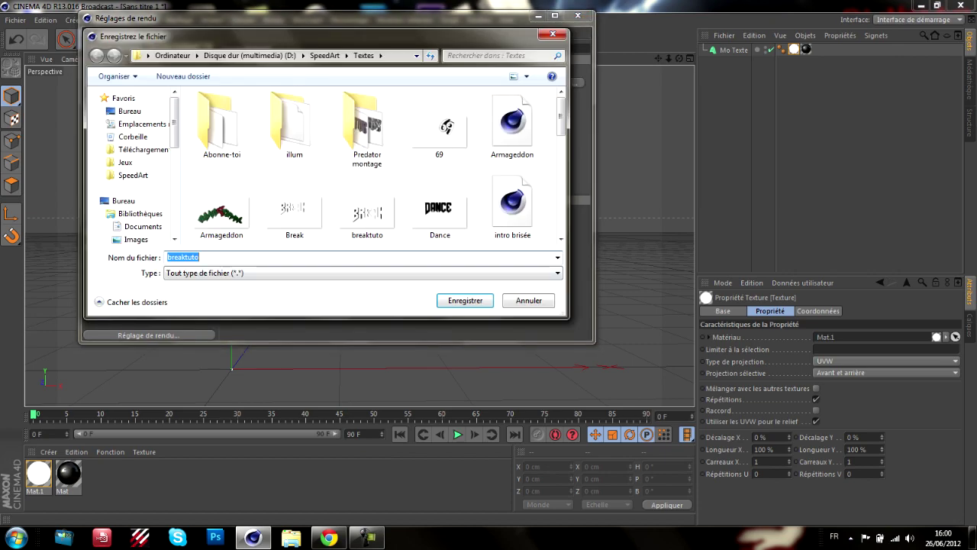
text(dancetuto)
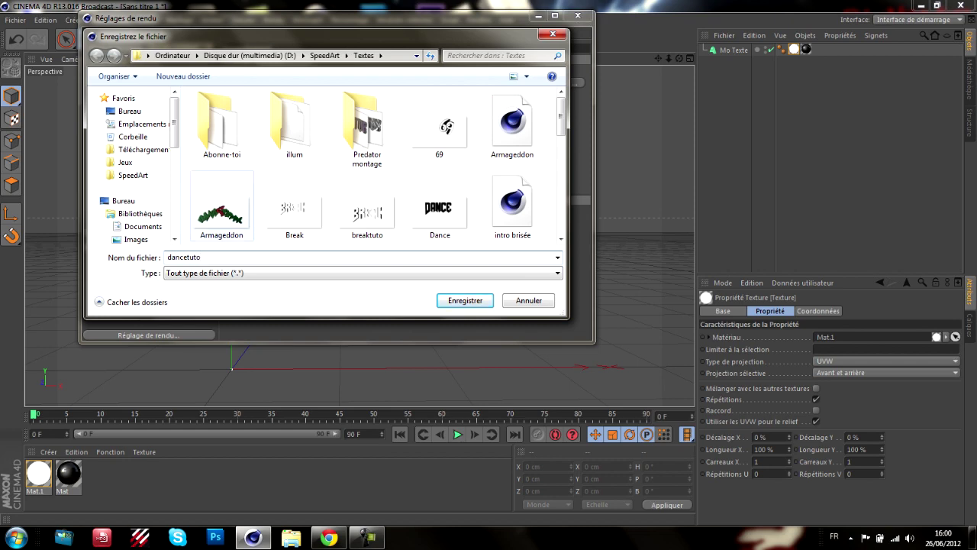
click(465, 300)
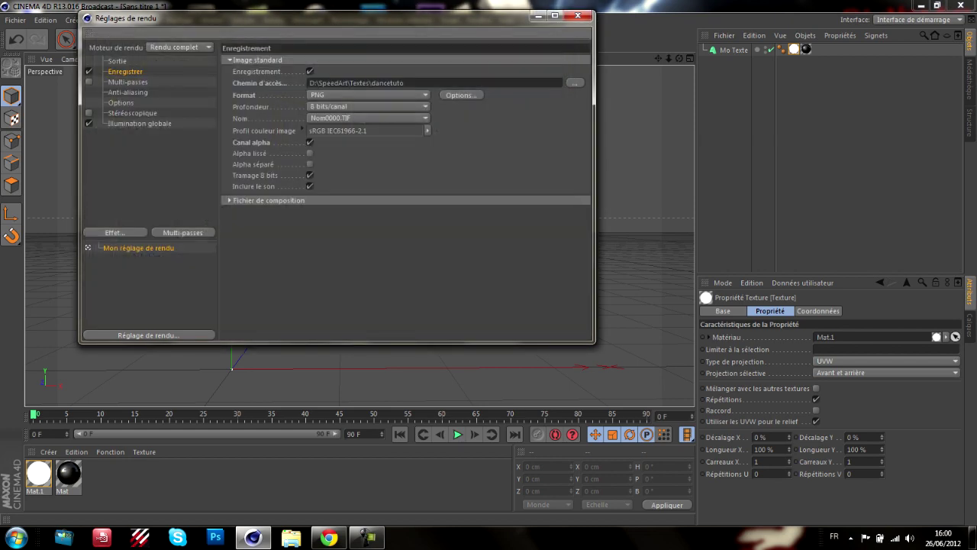
click(578, 15)
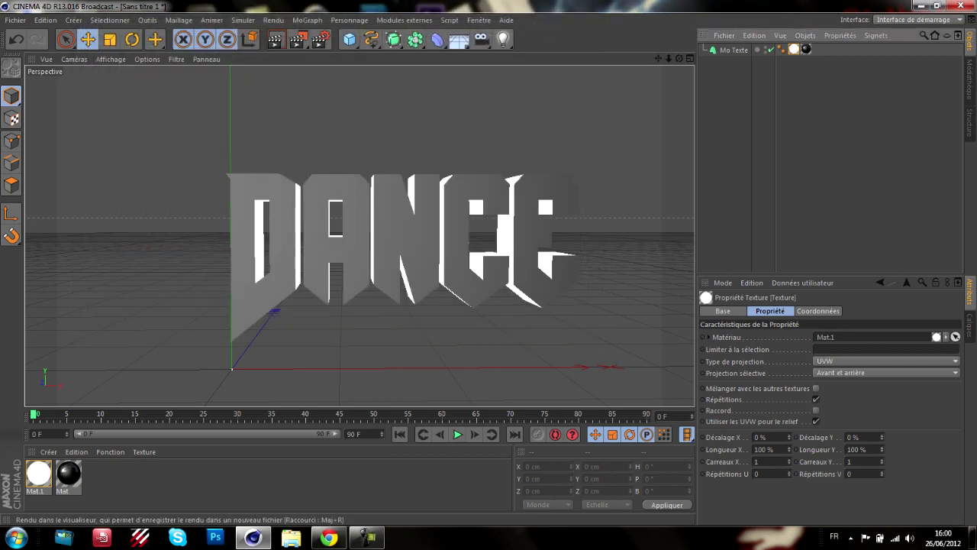
key(shift+r)
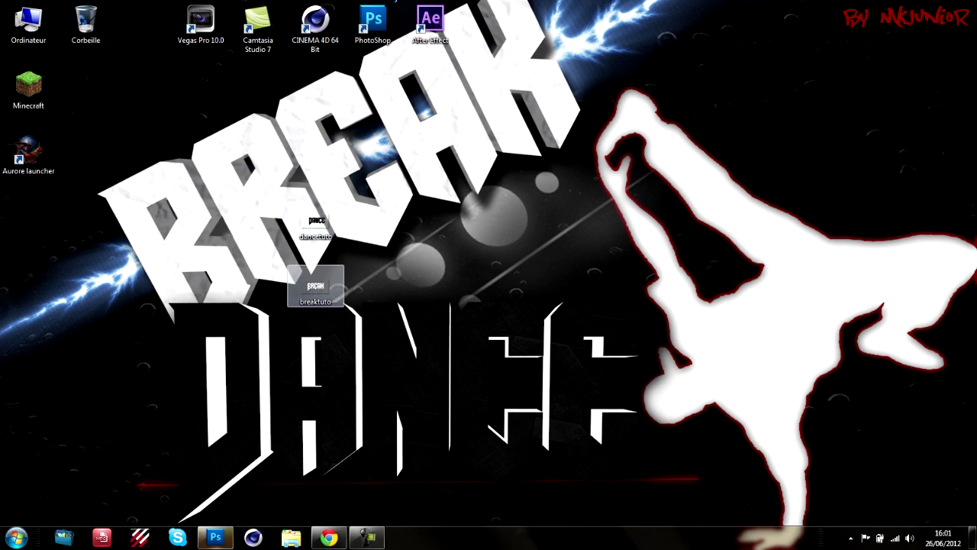
- View the rendered breaktuto and dancetuto images from the desktop and close each one
click(315, 286)
double_click(315, 287)
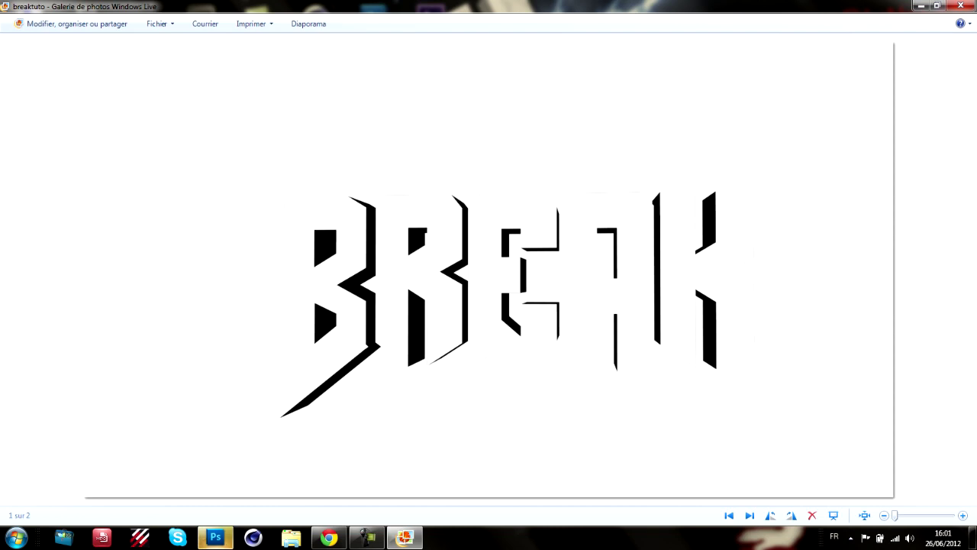
click(960, 6)
double_click(317, 227)
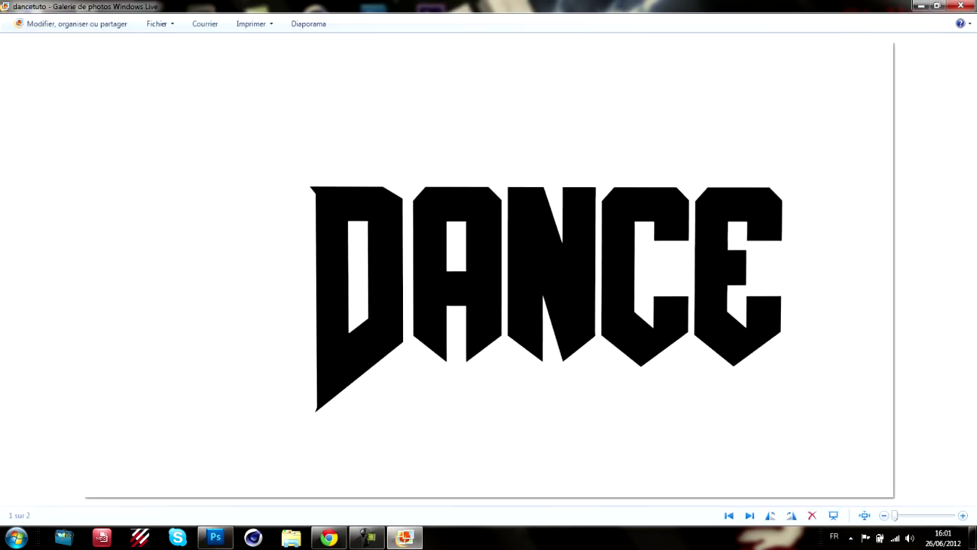
click(961, 6)
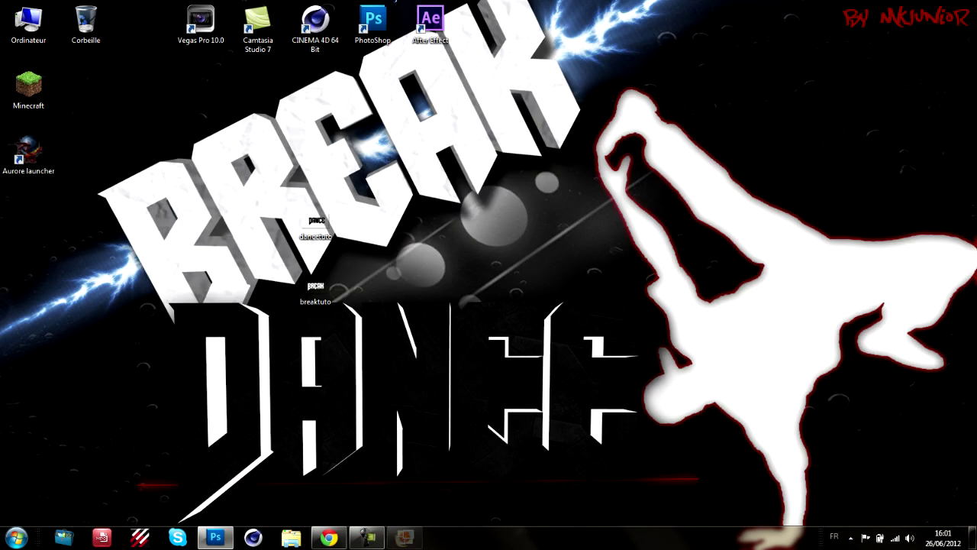
- Switch to Photoshop and create a new document using the 1600x900 preset
click(215, 537)
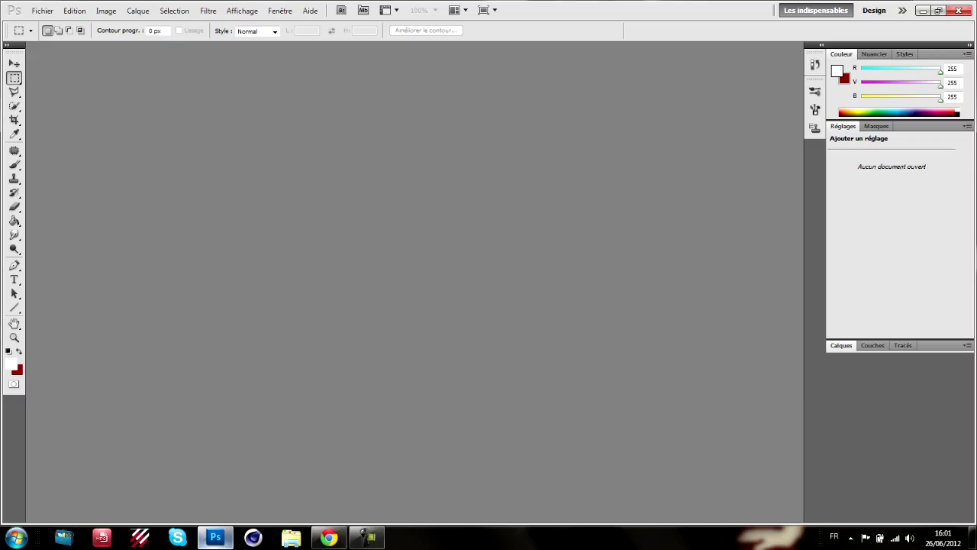
click(42, 11)
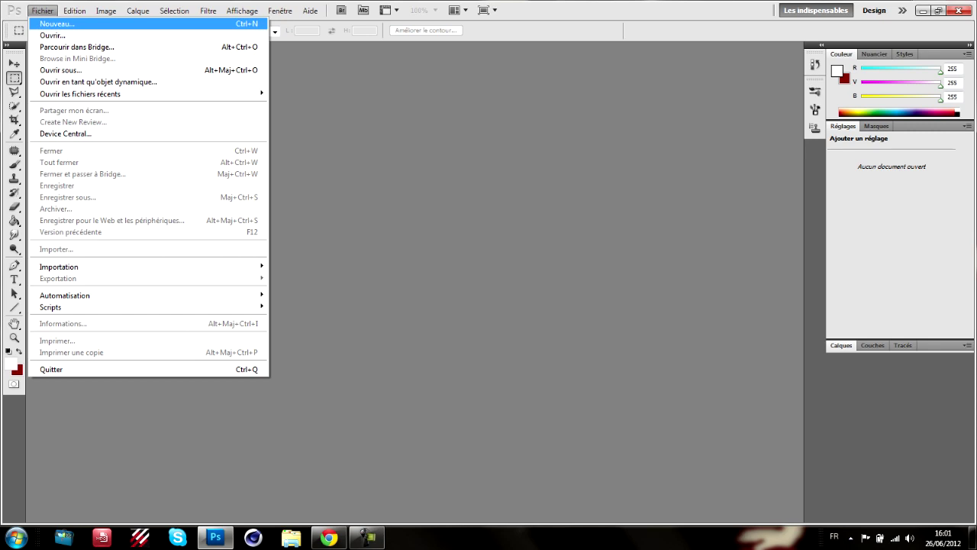
click(58, 24)
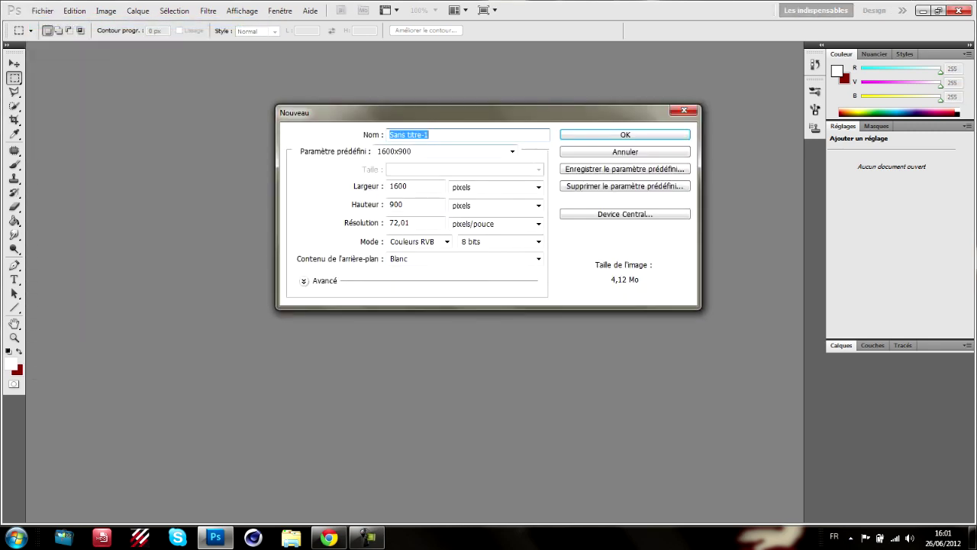
click(512, 151)
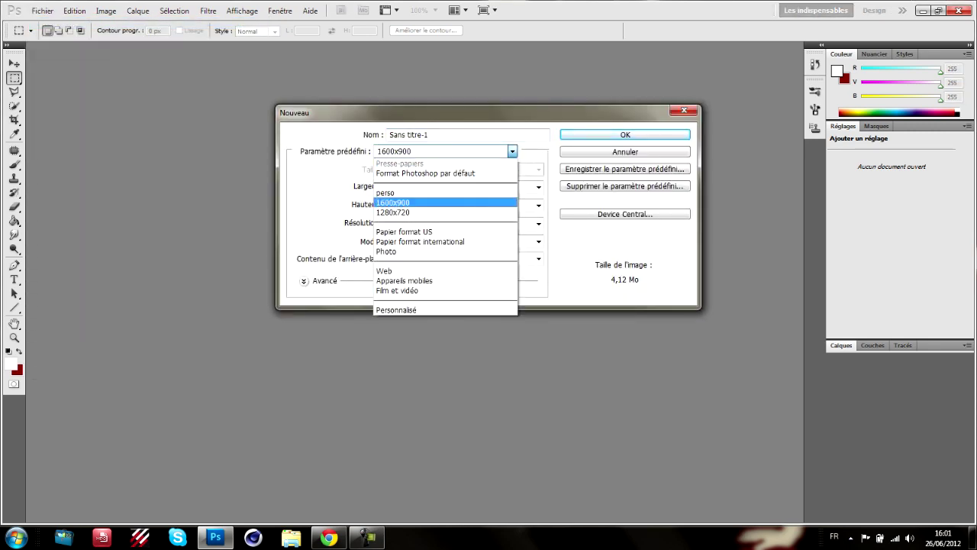
click(428, 203)
click(625, 135)
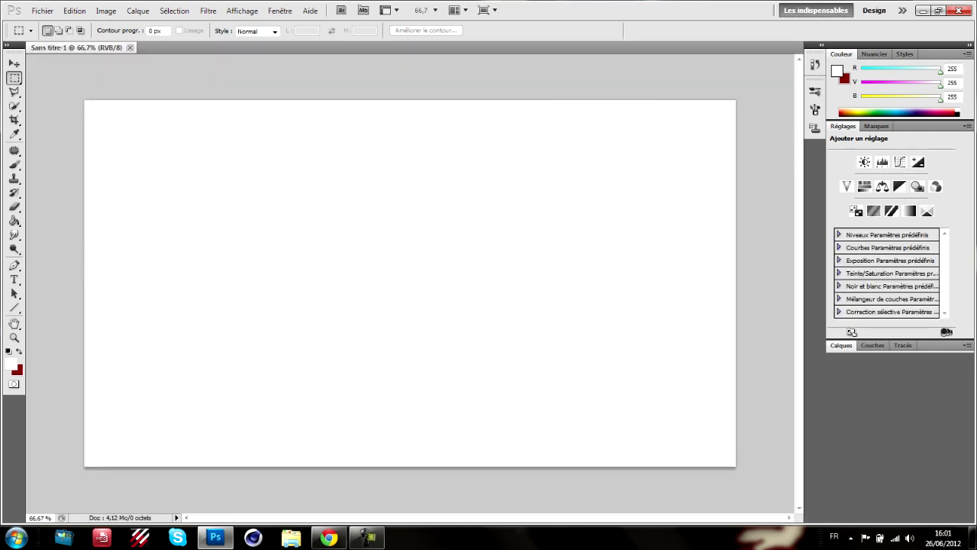
key(ctrl+0)
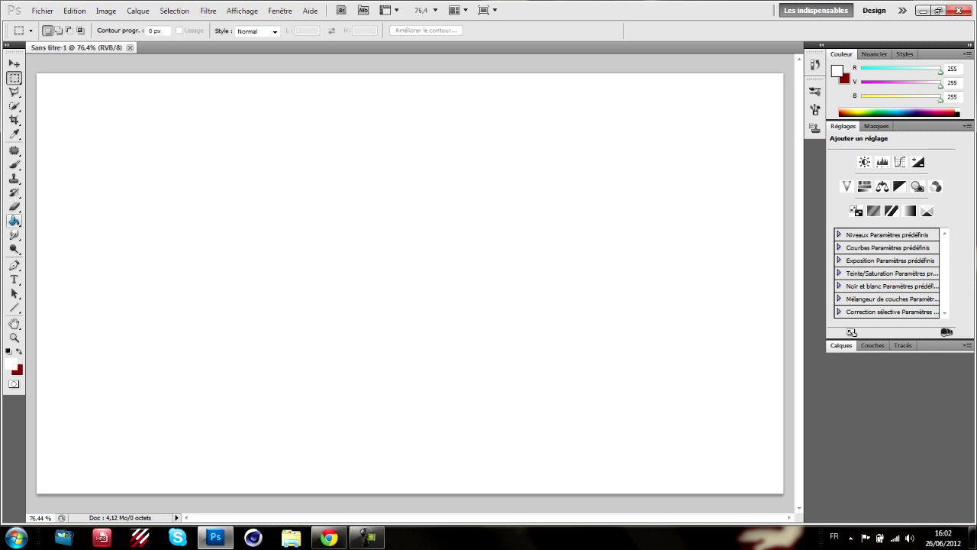
- Set the foreground colour to black (000000)
click(11, 364)
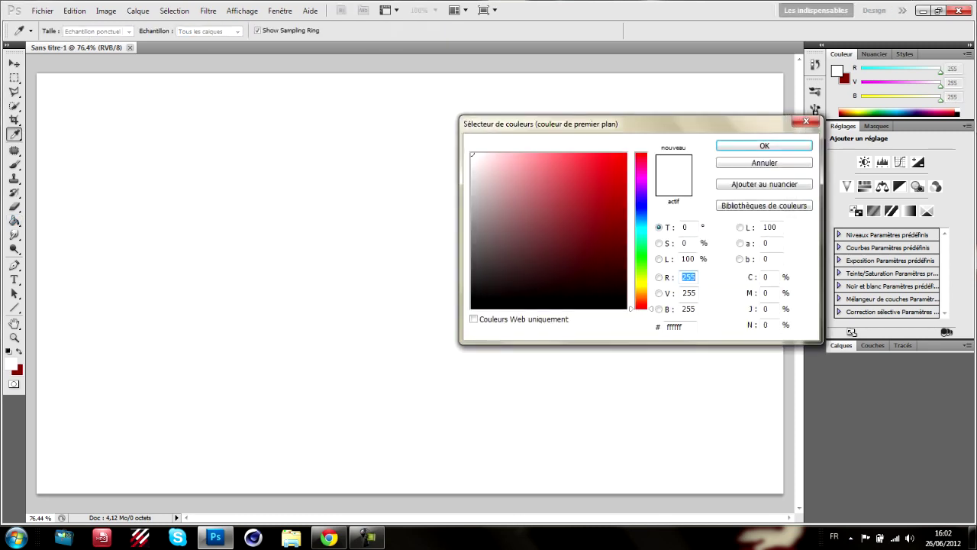
click(472, 306)
drag(472, 307, 471, 309)
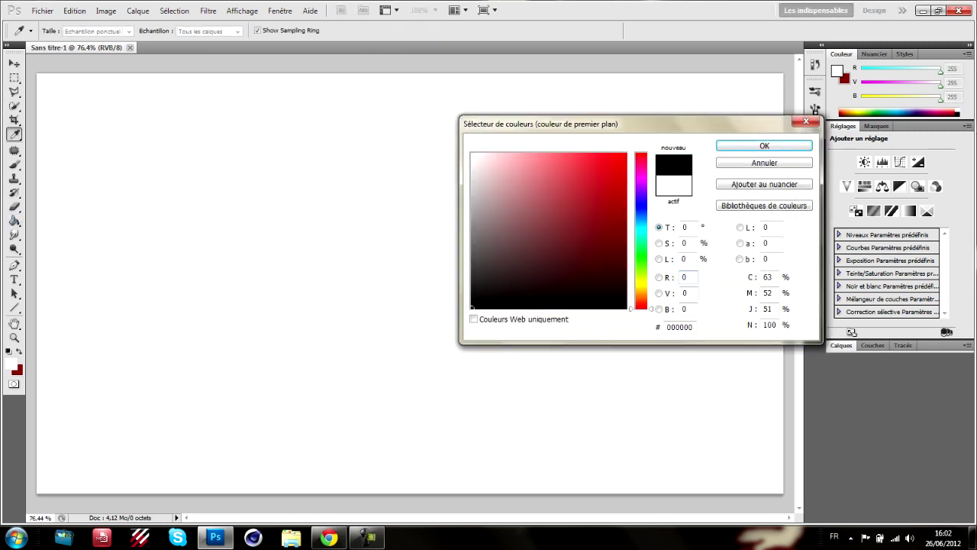
click(764, 146)
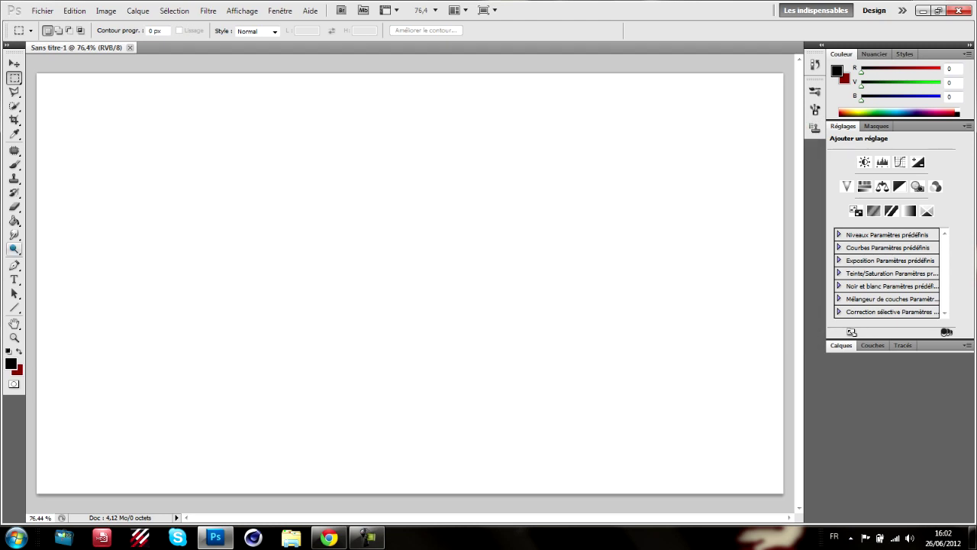
- Fill the whole background layer with the black foreground colour using the Paint Bucket
click(14, 221)
click(367, 263)
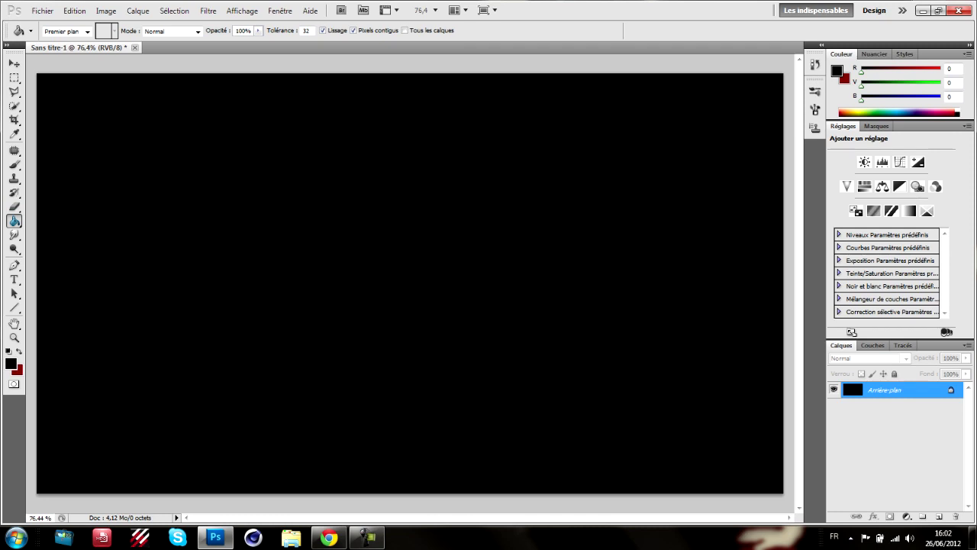
- Try a radial white-to-black gradient on the background, centred near the middle of the canvas
right_click(14, 220)
click(61, 221)
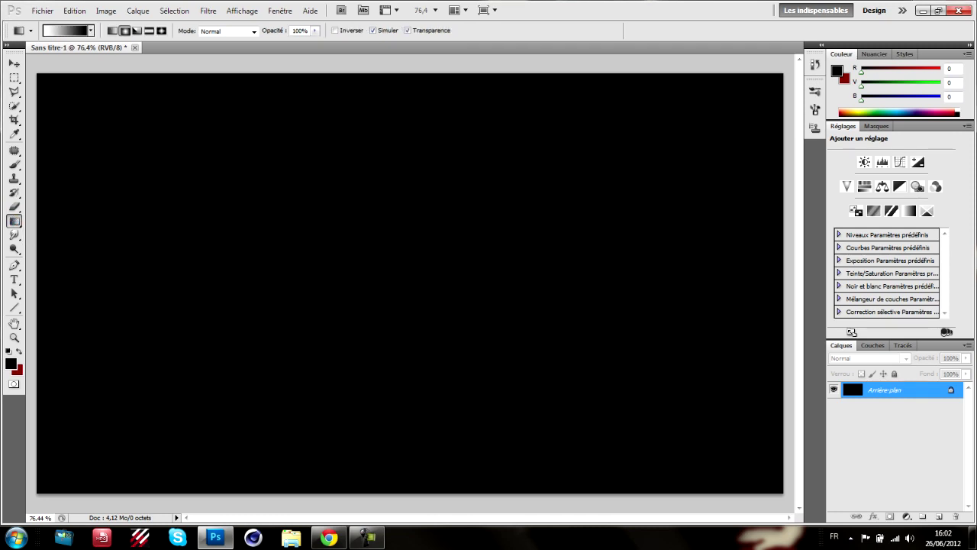
drag(313, 275, 780, 297)
drag(440, 306, 721, 287)
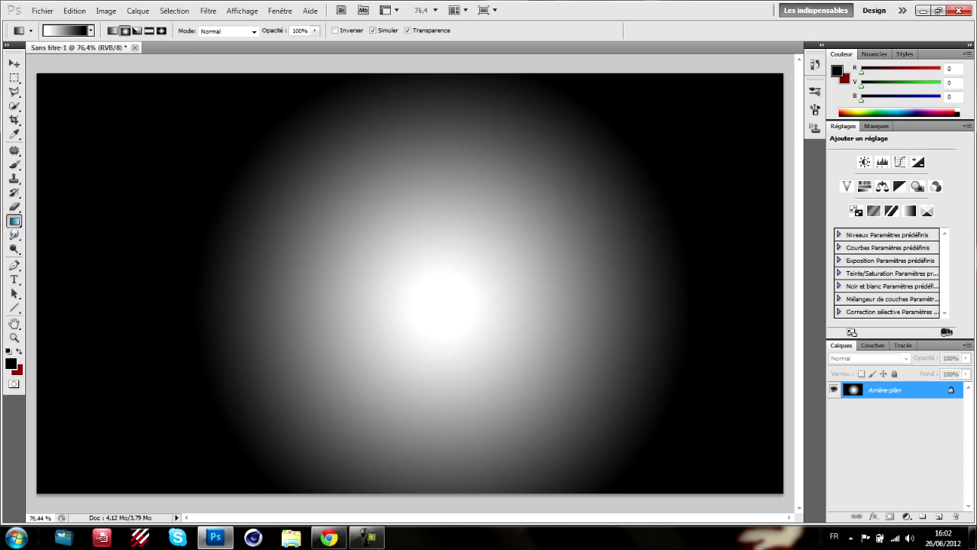
- Try filling successive rings of the radial gradient with black using the Paint Bucket
right_click(14, 222)
click(74, 232)
click(126, 206)
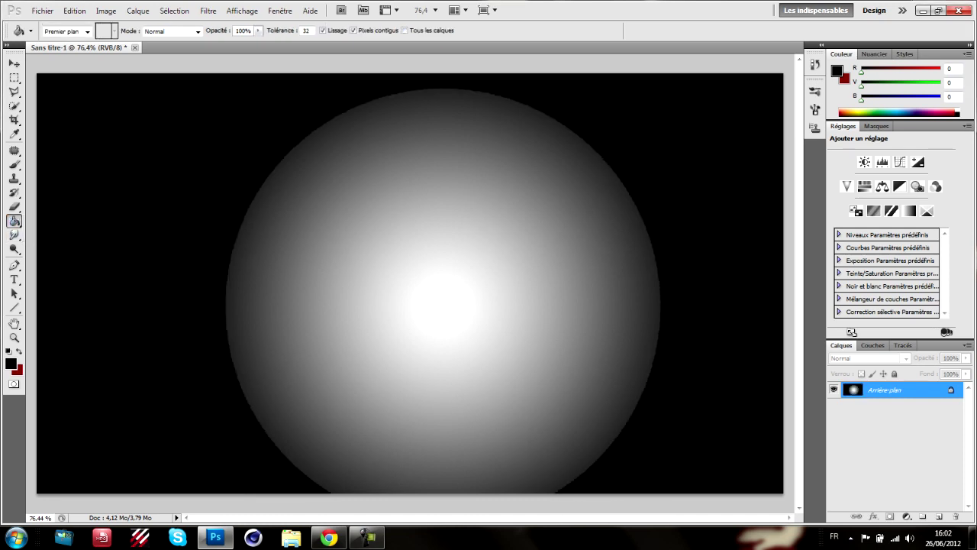
click(291, 259)
click(365, 282)
click(437, 303)
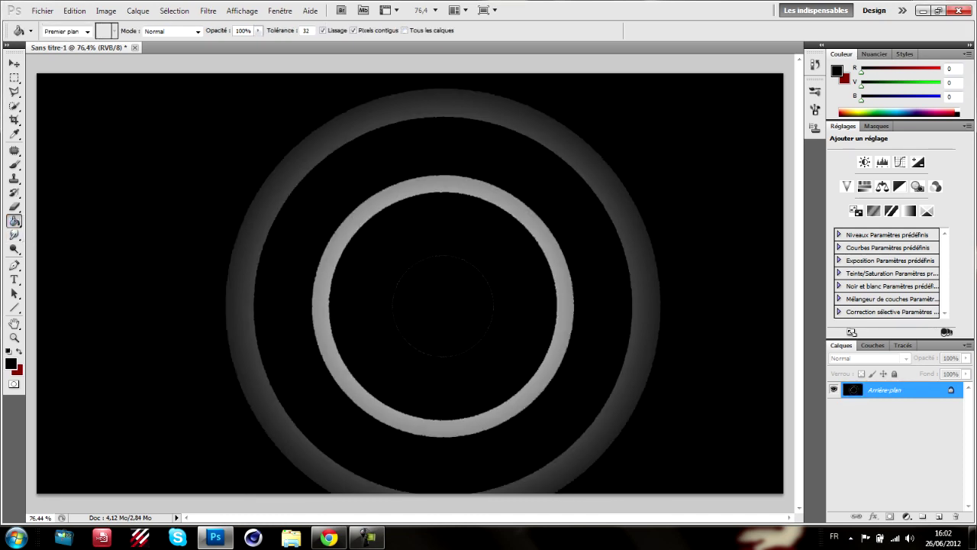
click(443, 183)
- Undo the ring fills and the radial gradient to return to the plain black background
key(ctrl+alt+z)
key(ctrl+alt+z)
key(ctrl+alt+z)
key(ctrl+alt+z)
key(ctrl+alt+z)
key(ctrl+alt+z)
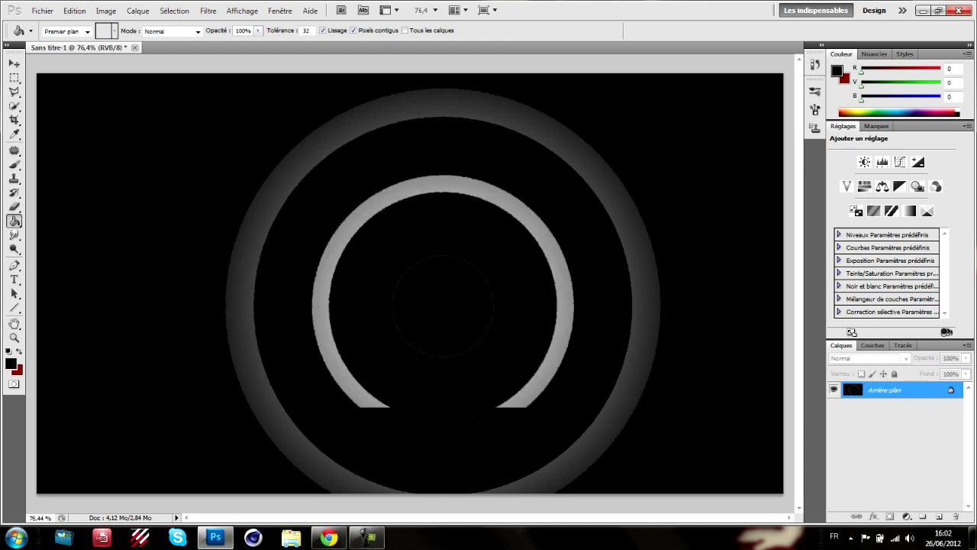
key(ctrl+alt+z)
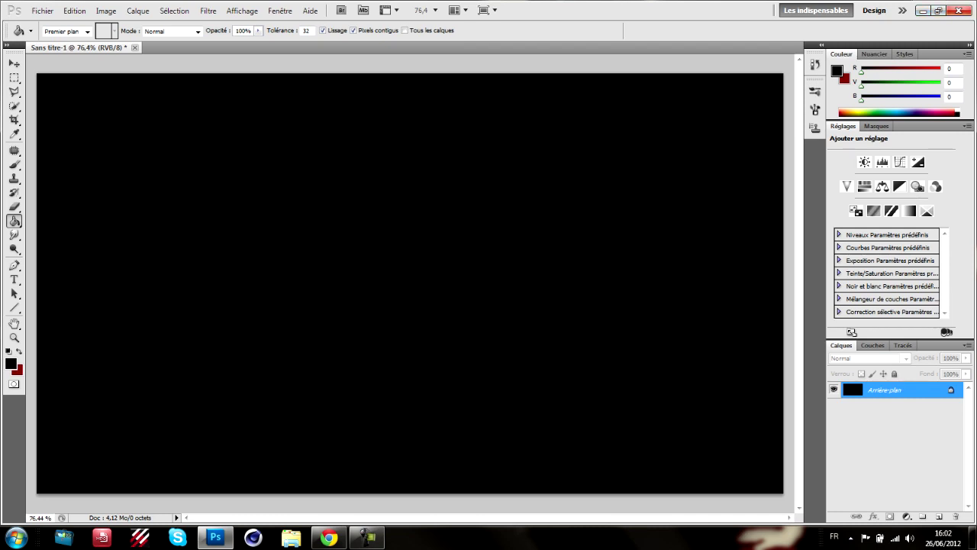
- Place the Bubble2 image from the Photoshop resources' IMAGES folder, under SpeedArt on drive D, into the document
click(42, 11)
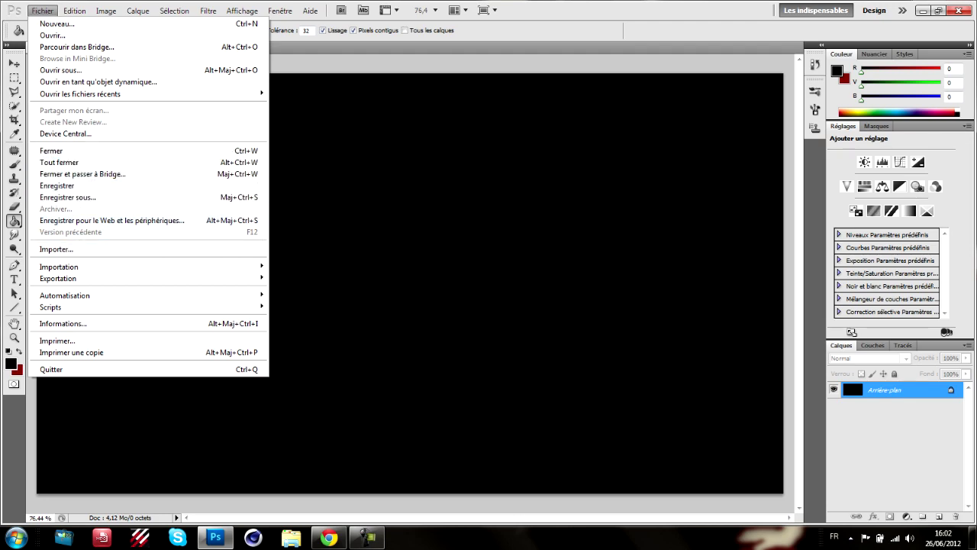
click(69, 249)
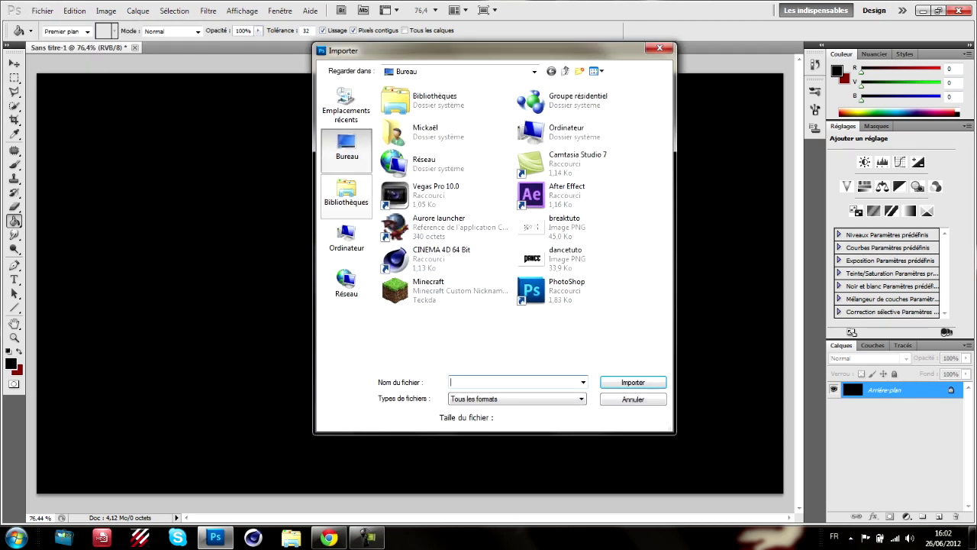
click(346, 195)
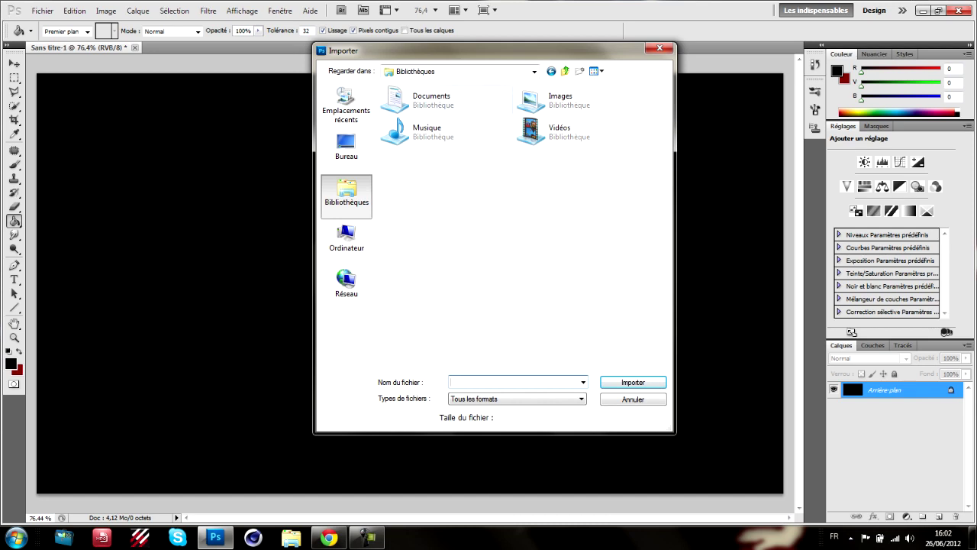
click(427, 71)
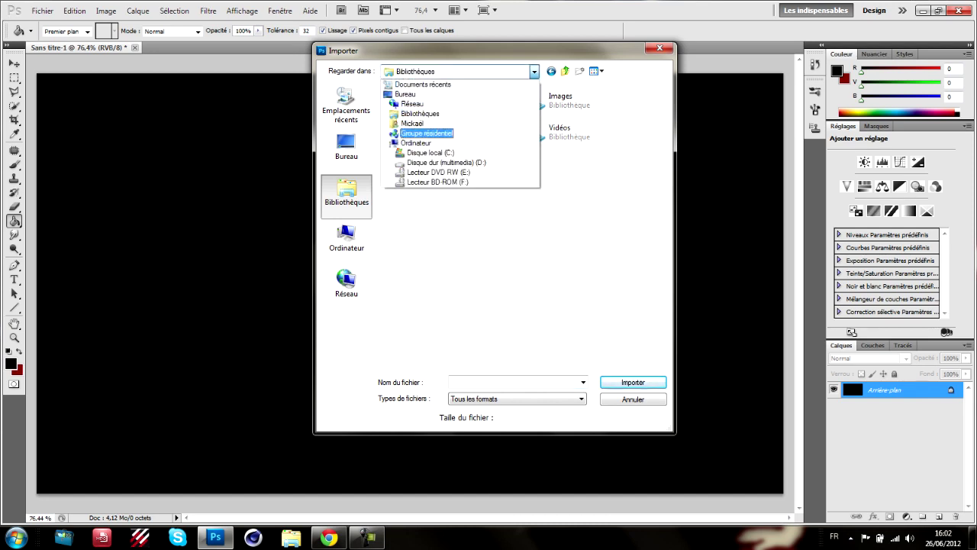
click(443, 162)
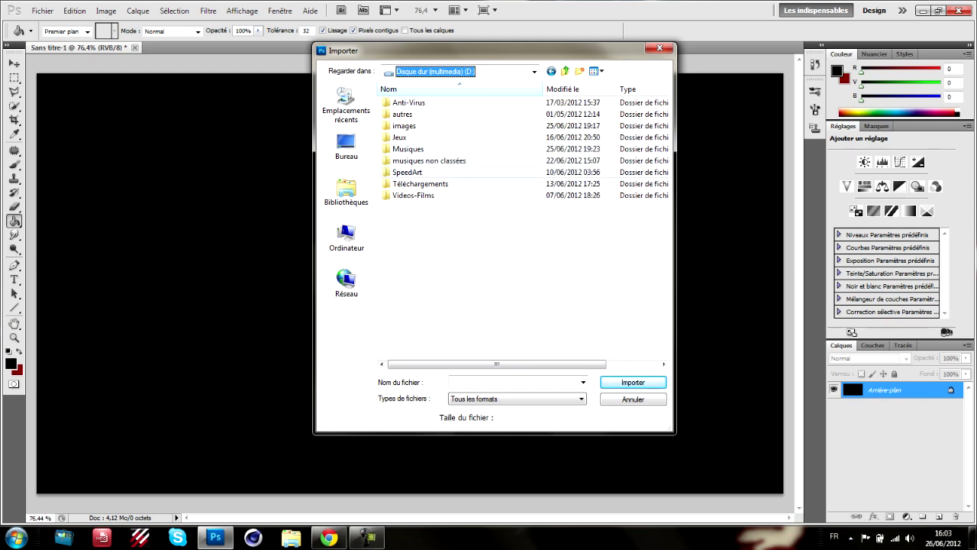
double_click(407, 172)
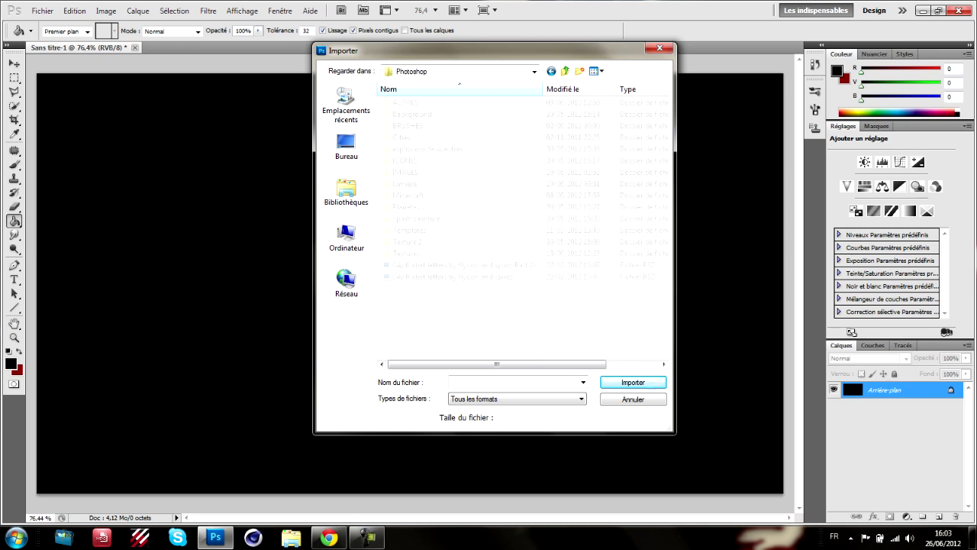
double_click(410, 160)
double_click(410, 172)
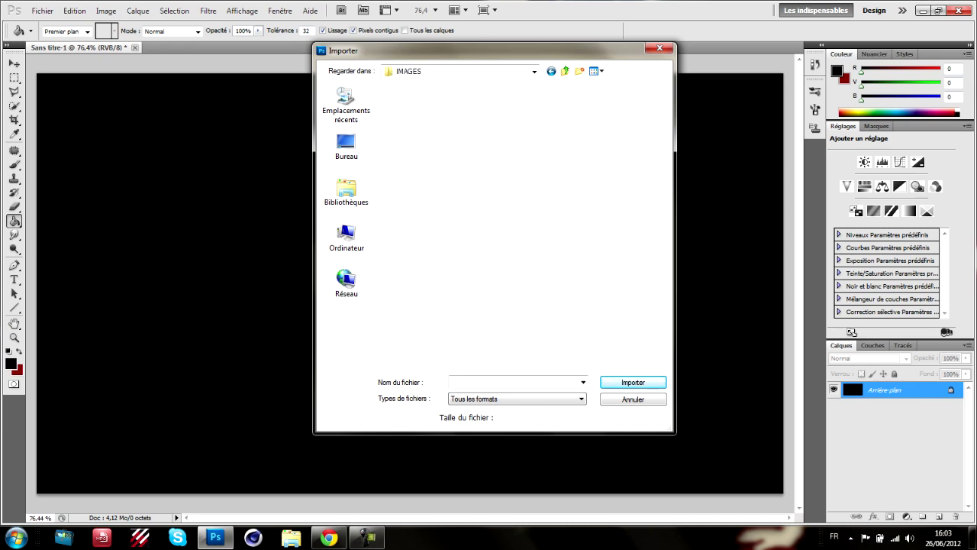
scroll(632, 99, down, 5)
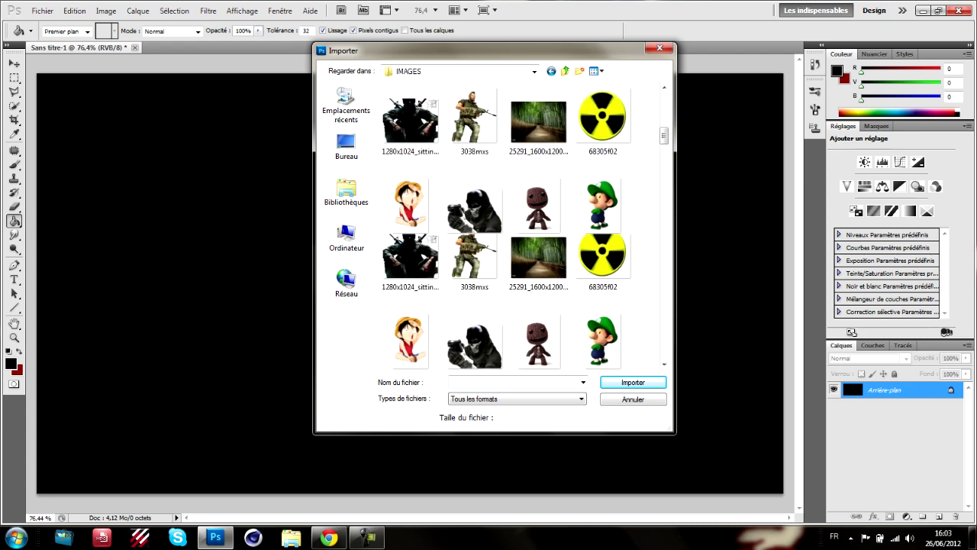
scroll(599, 215, down, 2)
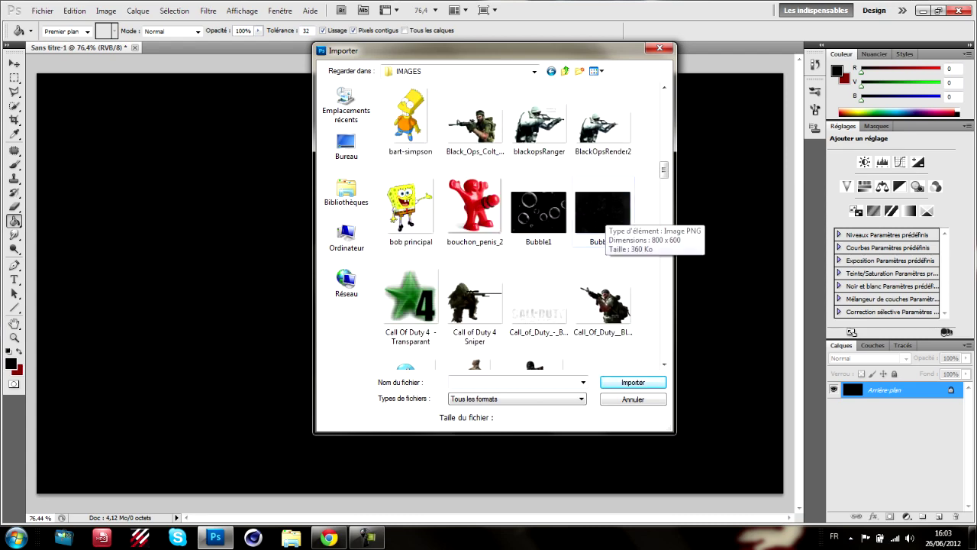
click(602, 212)
click(633, 382)
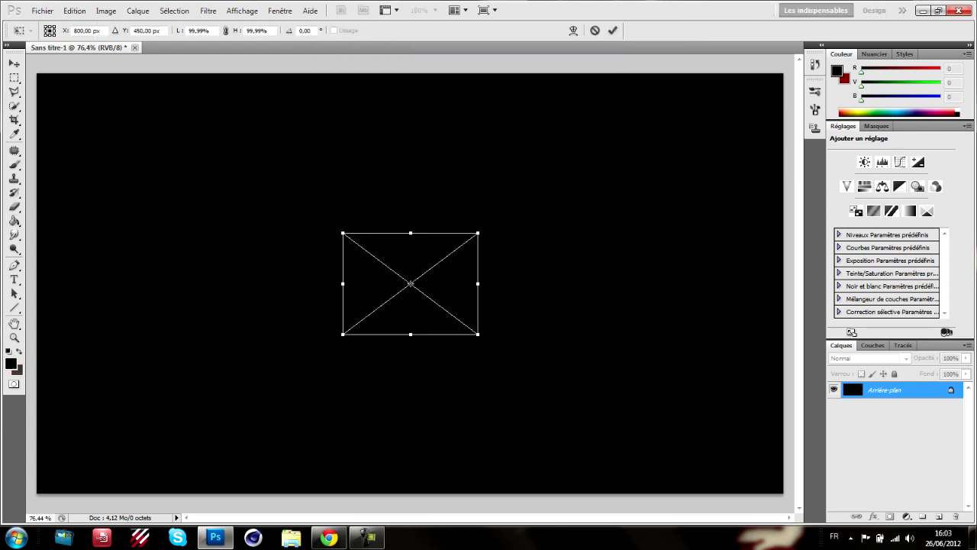
- Stretch the placed Bubble2 image to cover the entire canvas and apply the transformation
drag(478, 233, 783, 73)
drag(343, 333, 37, 493)
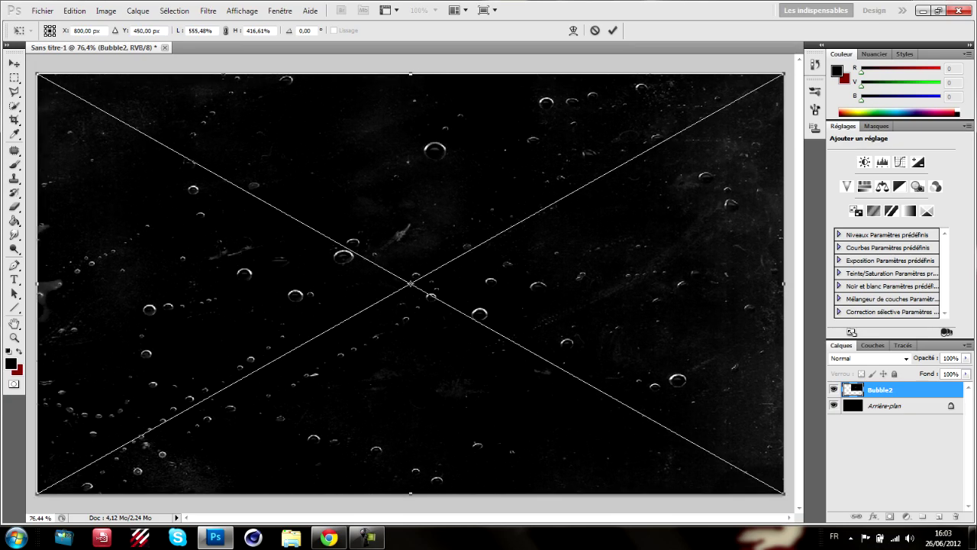
key(Return)
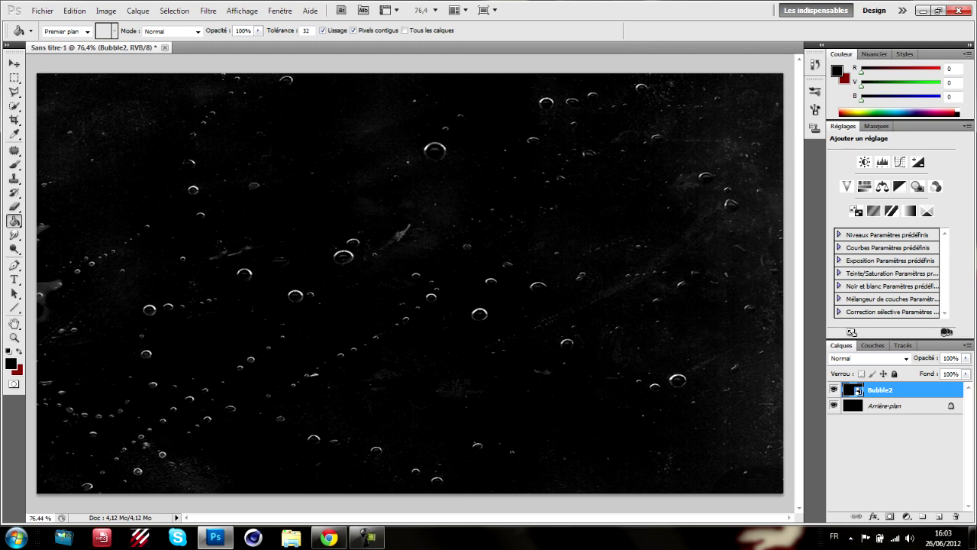
- Set the Bubble2 layer's blend mode to Densité linéaire - (Ajout) and its opacity to 25%, keeping the layer selected
click(906, 357)
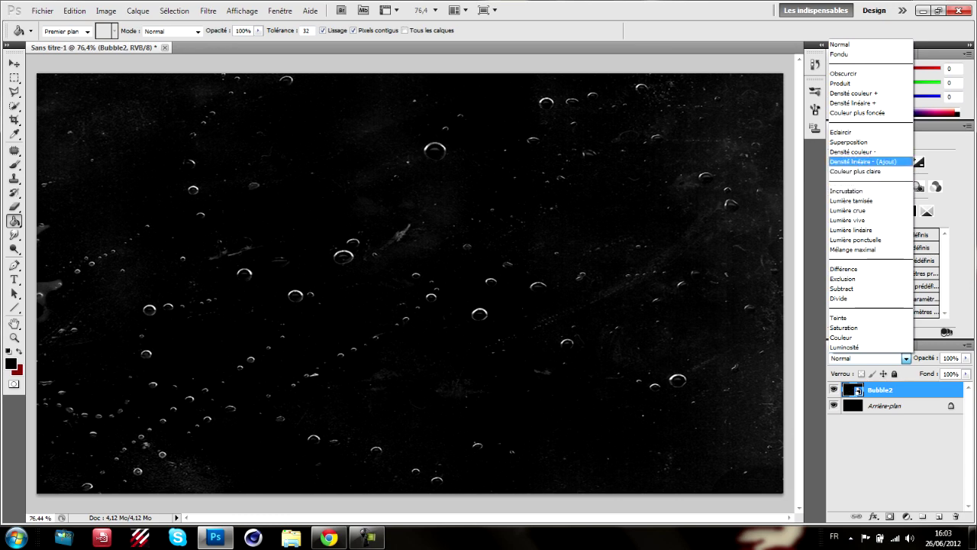
click(871, 161)
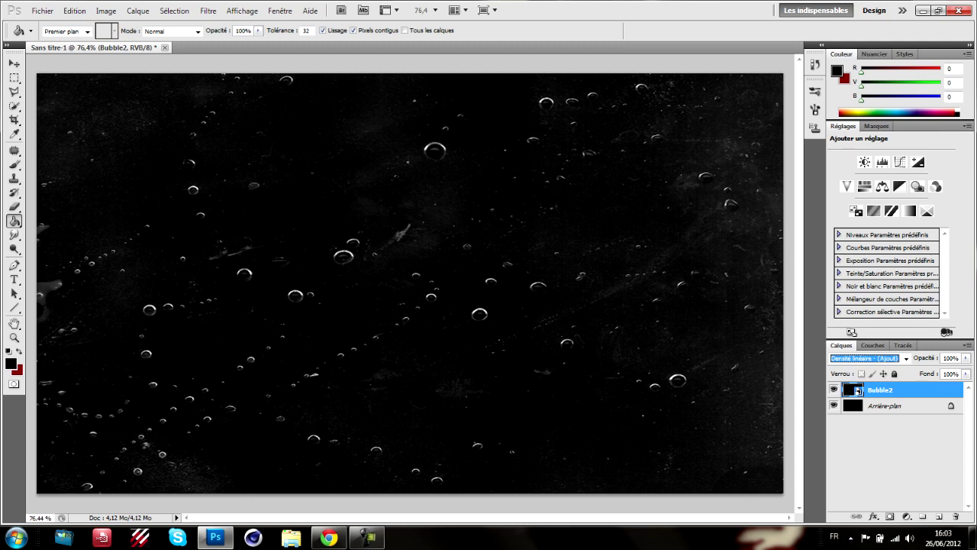
click(953, 358)
text(2)
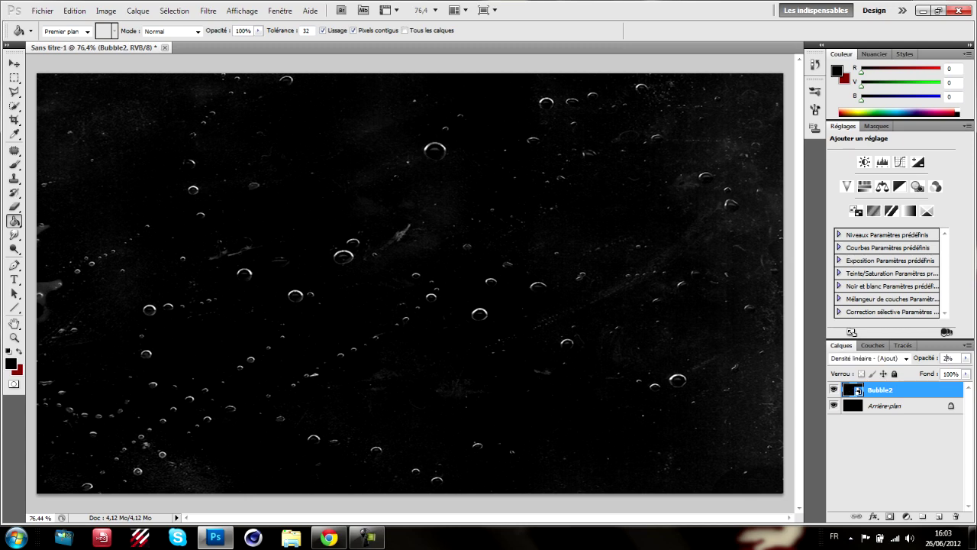
text(5)
key(Return)
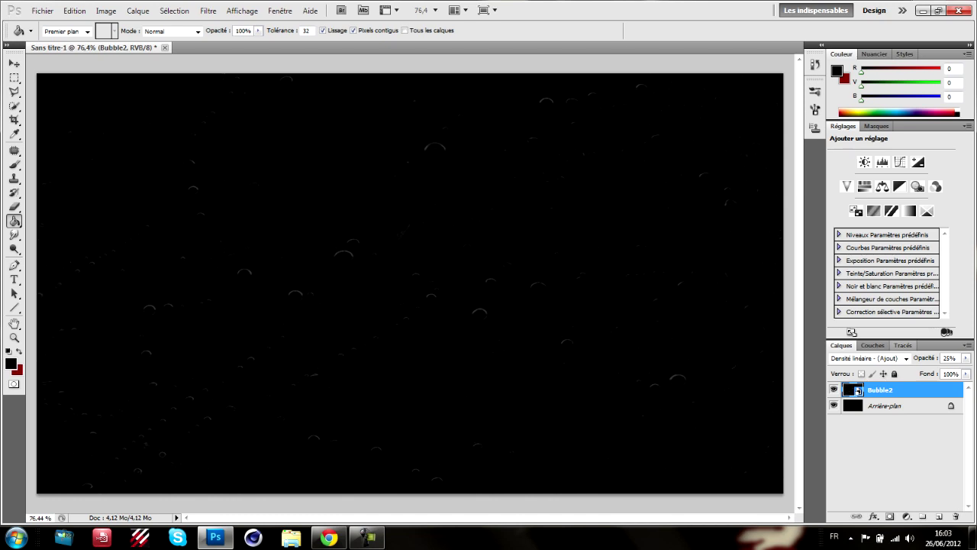
click(900, 454)
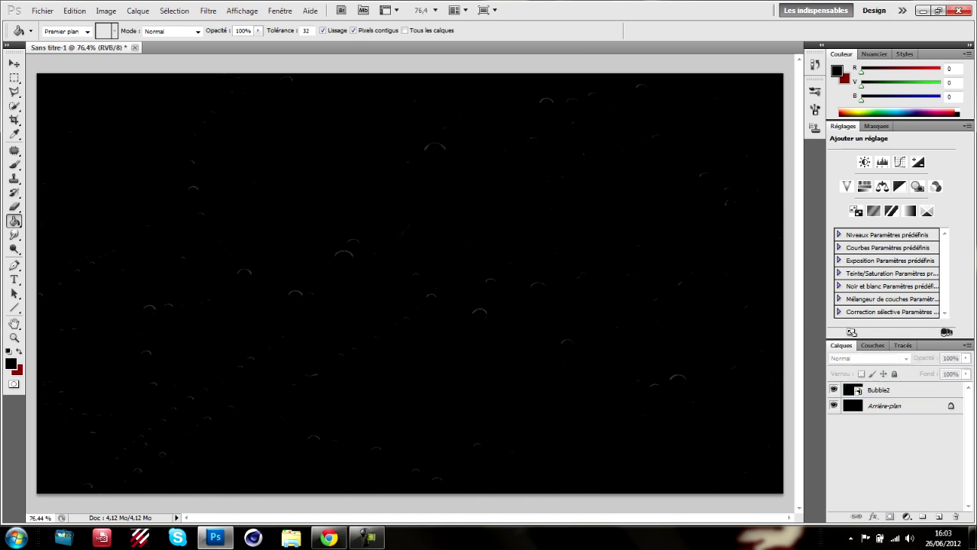
click(901, 390)
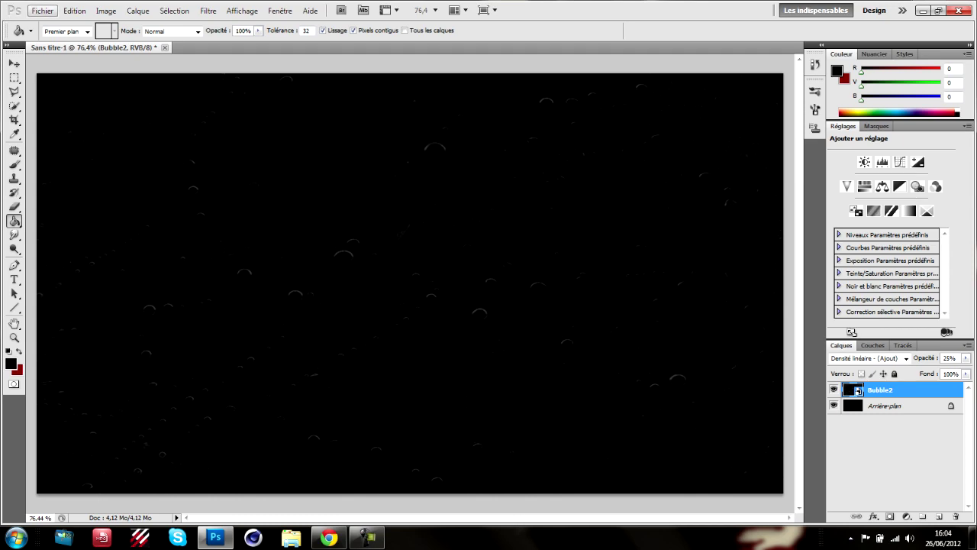
- Place the 2n6518i light image from the lumière folder into the document above the Bubble2 layer
click(42, 11)
click(61, 249)
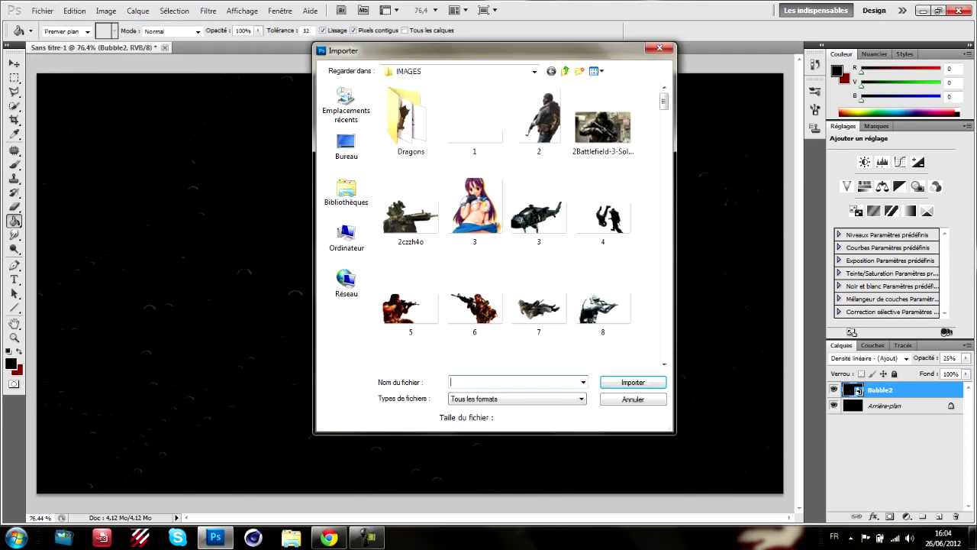
click(565, 71)
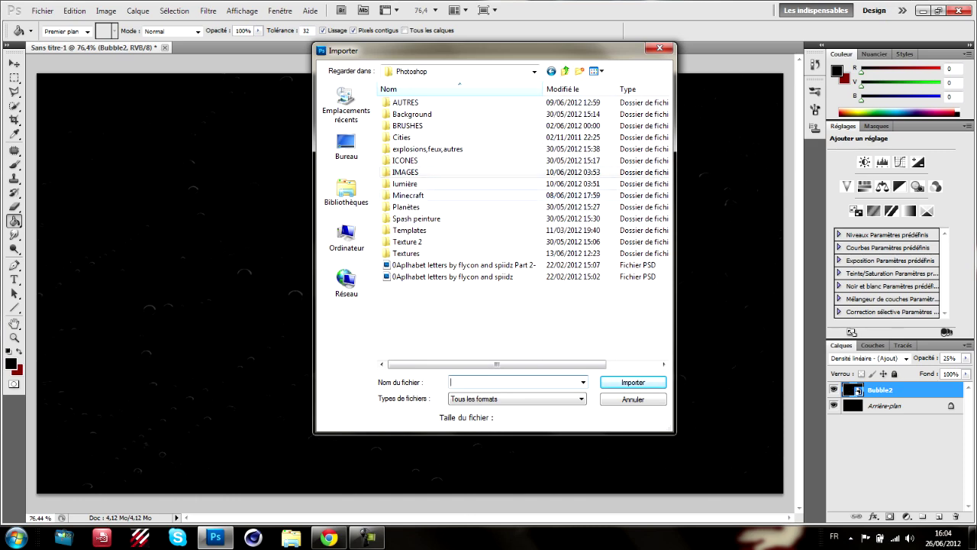
double_click(404, 183)
scroll(488, 221, down, 10)
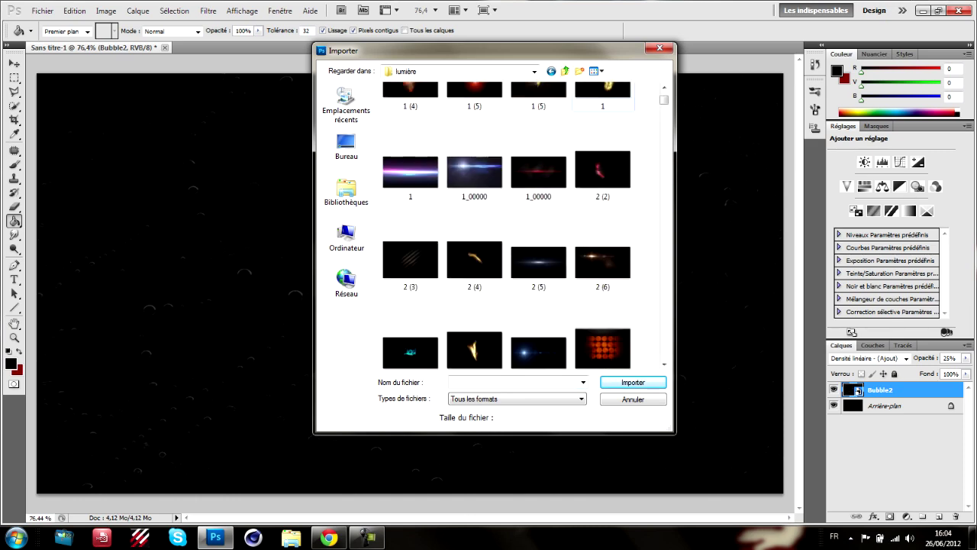
scroll(506, 221, down, 3)
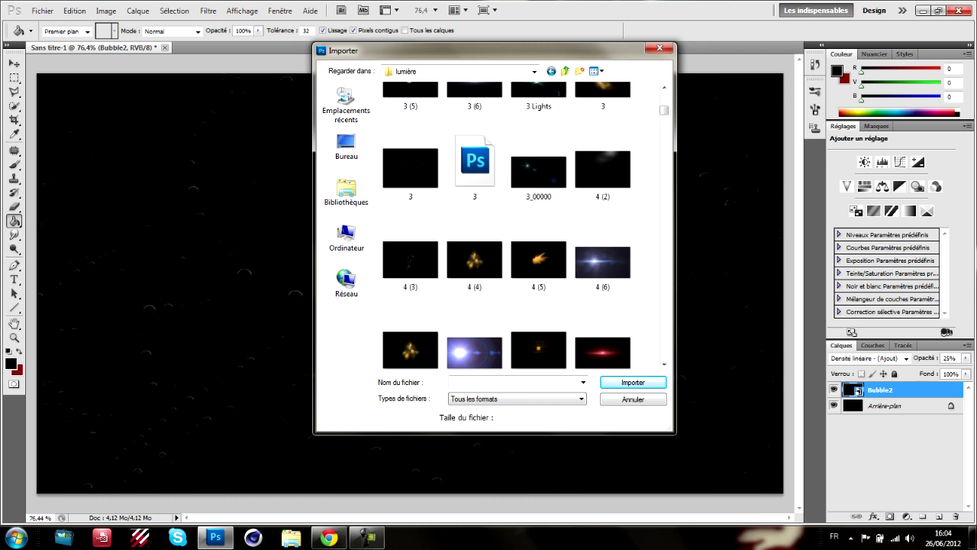
scroll(506, 221, down, 8)
scroll(506, 221, down, 15)
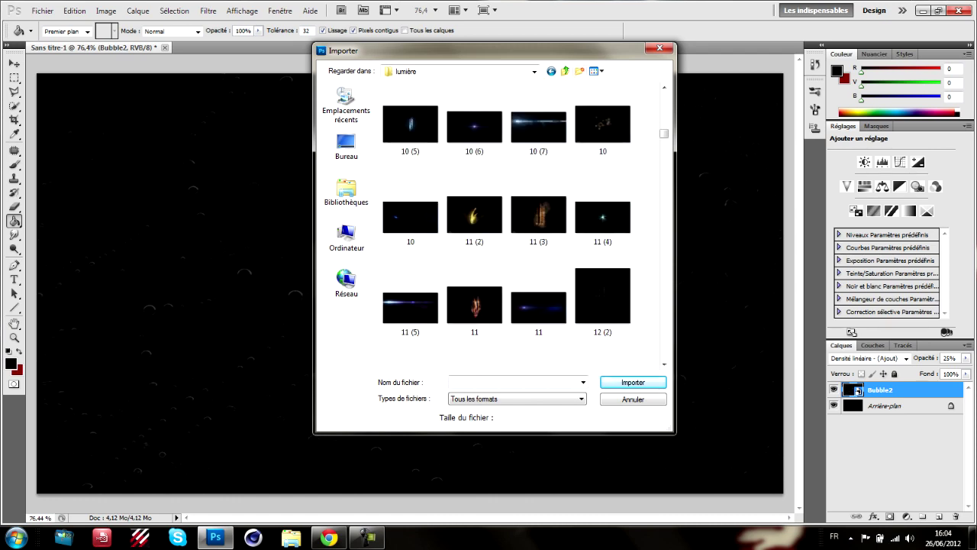
double_click(607, 50)
scroll(610, 84, up, 6)
scroll(676, 170, up, 14)
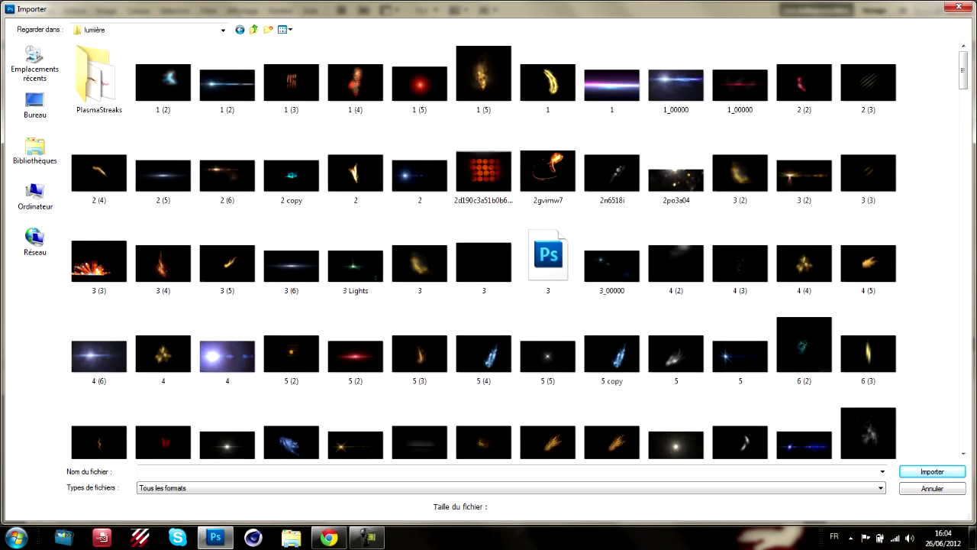
click(612, 174)
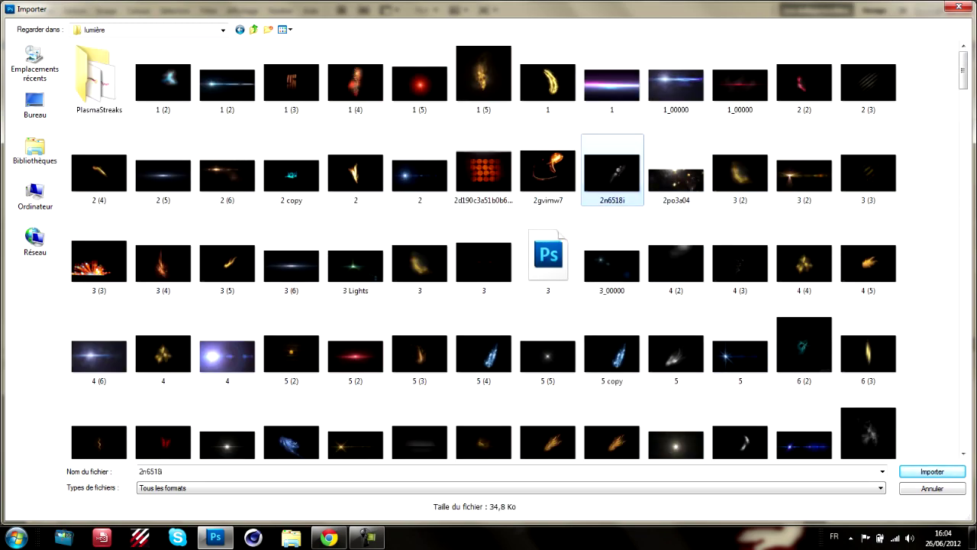
click(933, 472)
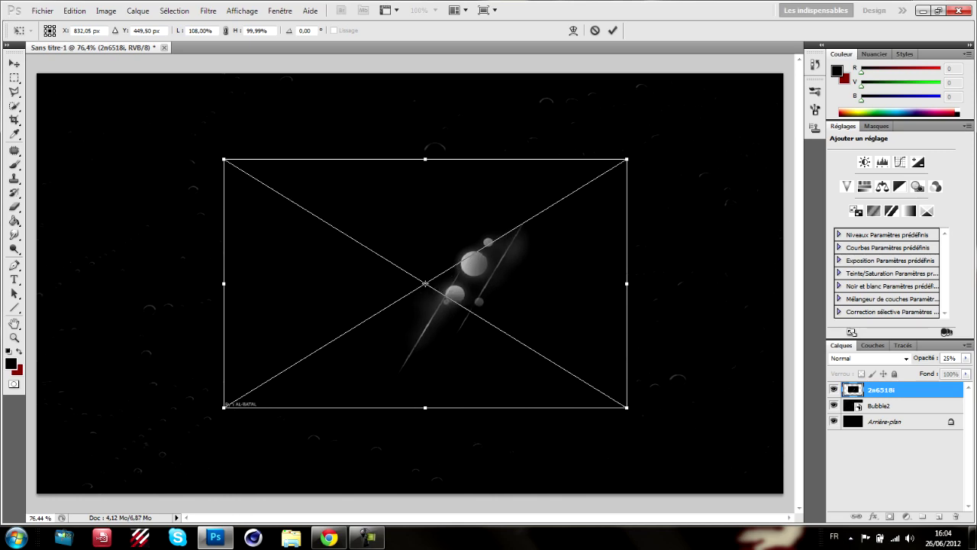
- Rotate the 2n6518i image about 25° clockwise, enlarge it, position its lights near the canvas centre, and apply the transformation
drag(641, 152, 766, 218)
drag(603, 275, 502, 267)
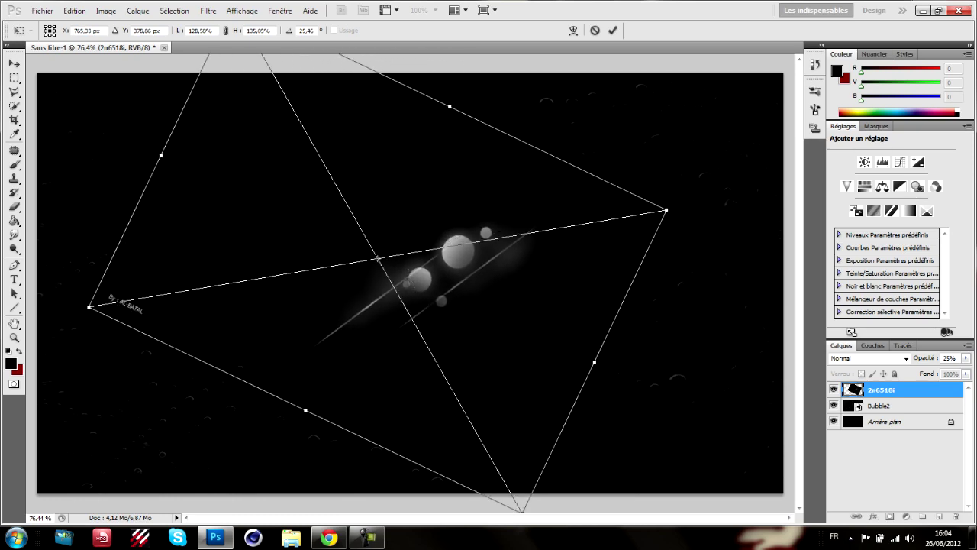
shift+drag(666, 210, 757, 222)
drag(595, 268, 577, 254)
key(Return)
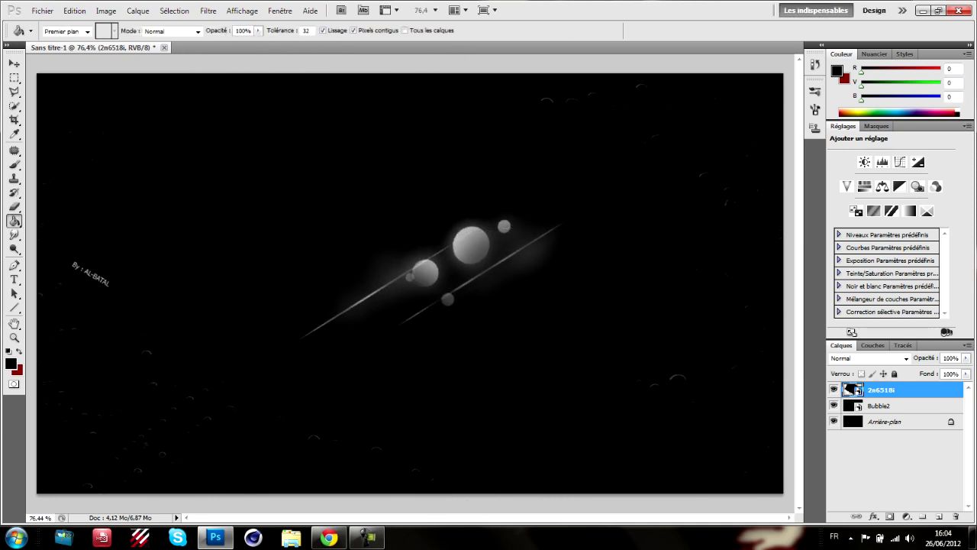
- Set the 2n6518i layer's blend mode to Densité linéaire - (Ajout) and deselect the layer
click(870, 358)
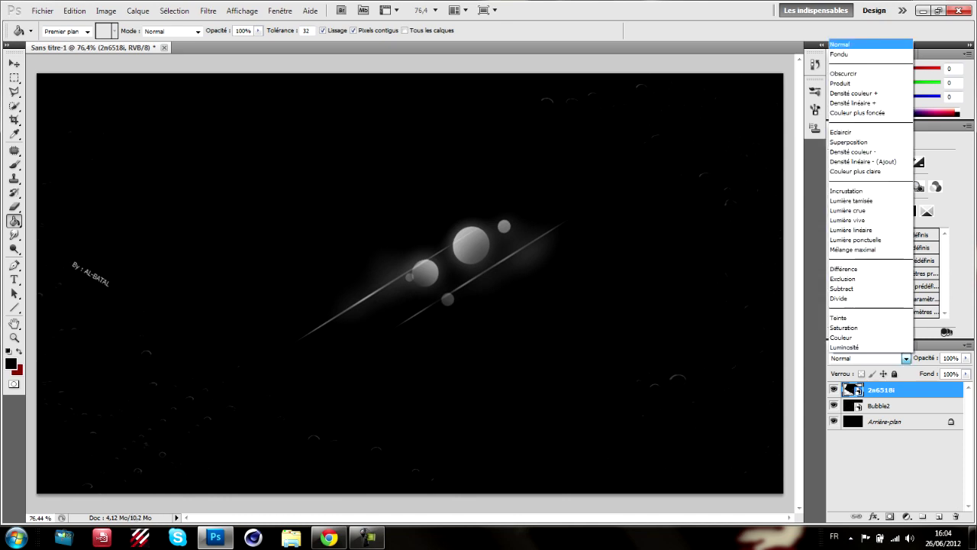
click(863, 161)
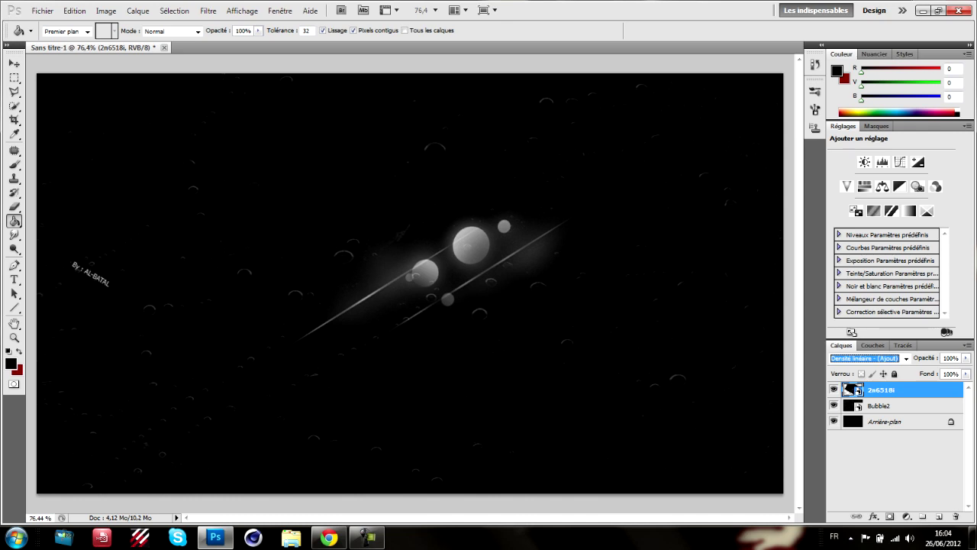
click(894, 462)
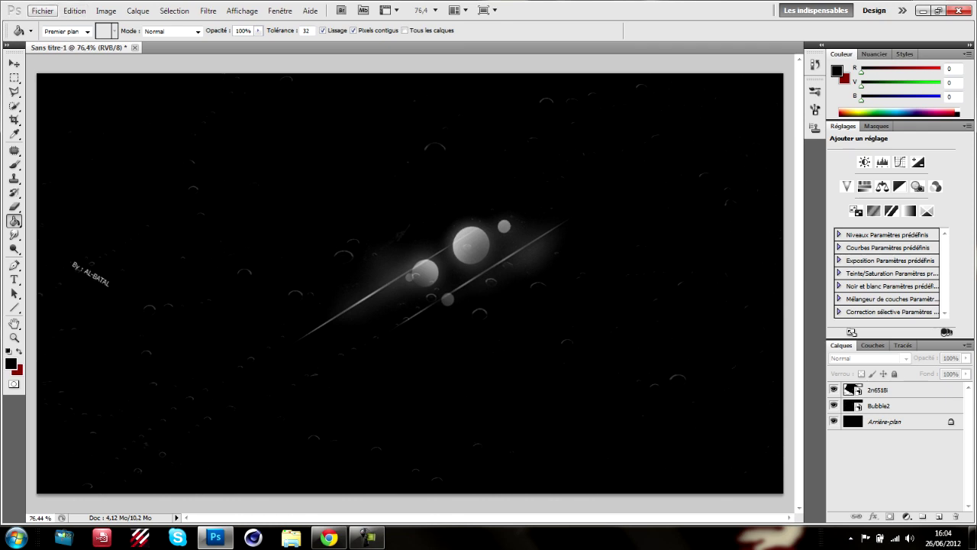
- Rasterize the 2n6518i layer and erase the author's signature and the excess glow above the upper light streak
click(15, 206)
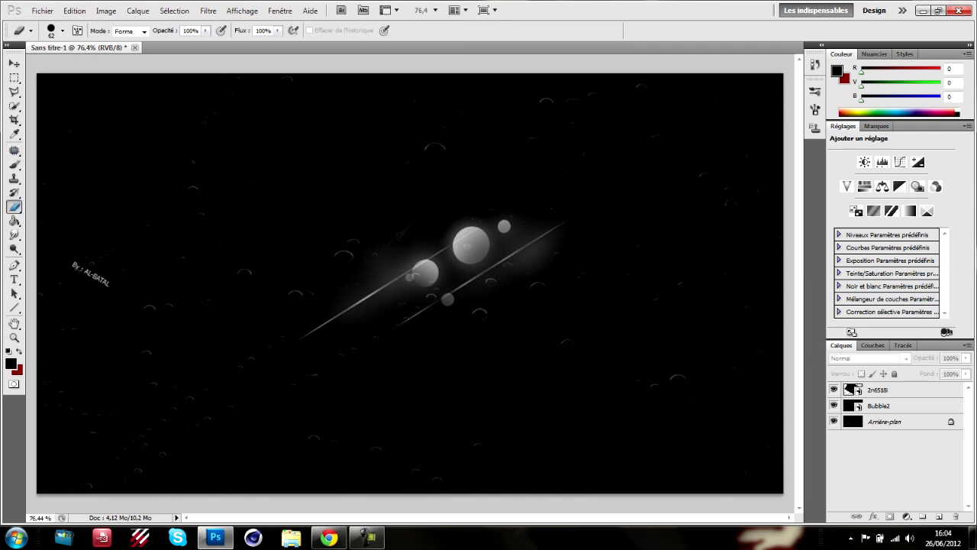
click(91, 275)
key(Return)
click(91, 274)
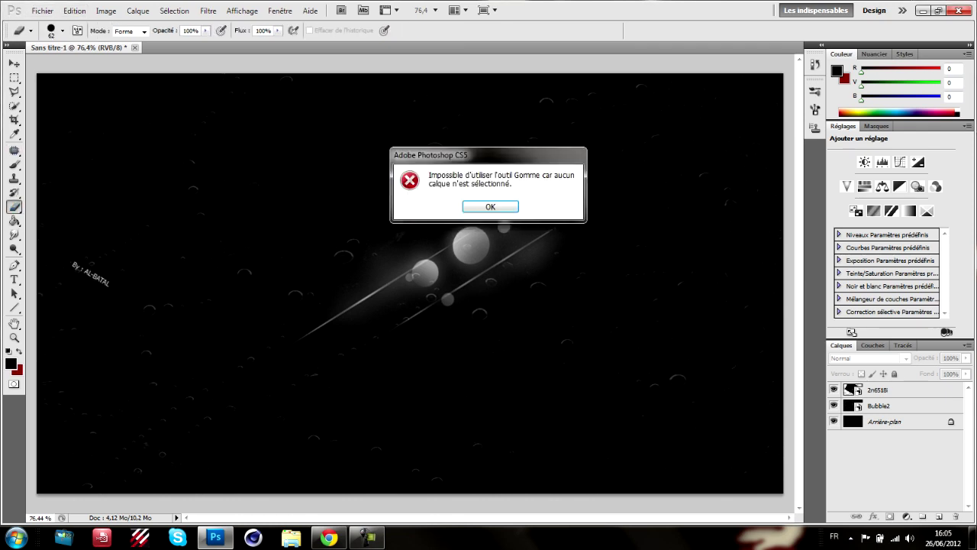
key(Return)
click(849, 389)
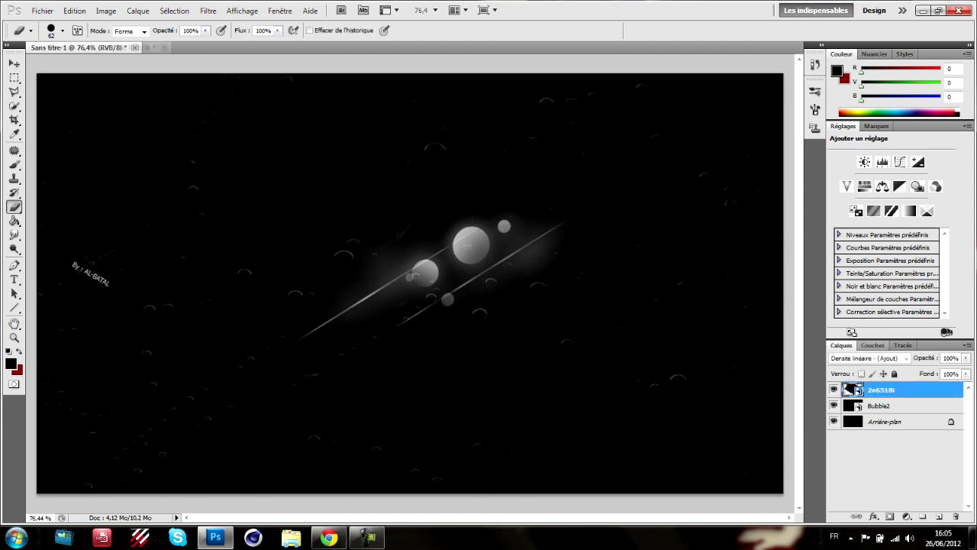
click(91, 275)
click(478, 212)
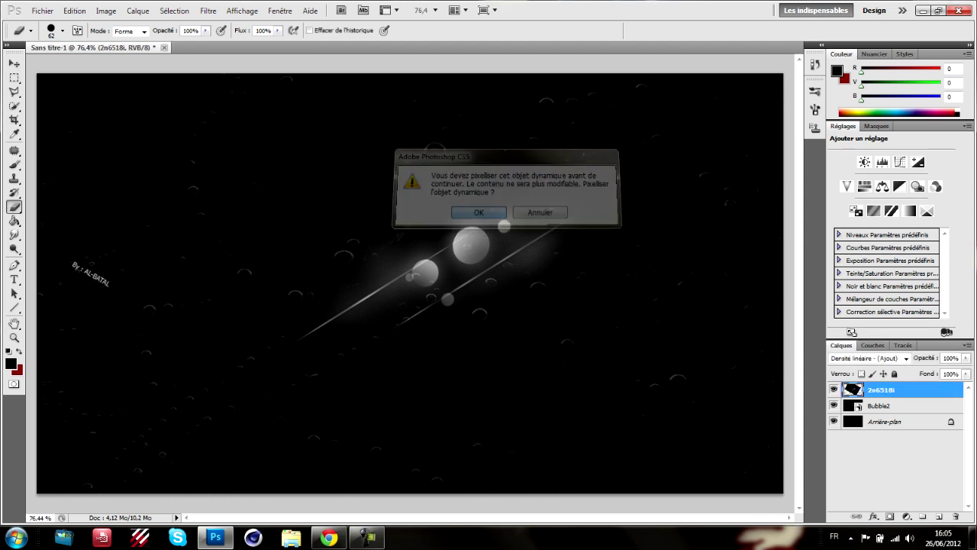
drag(74, 263, 108, 284)
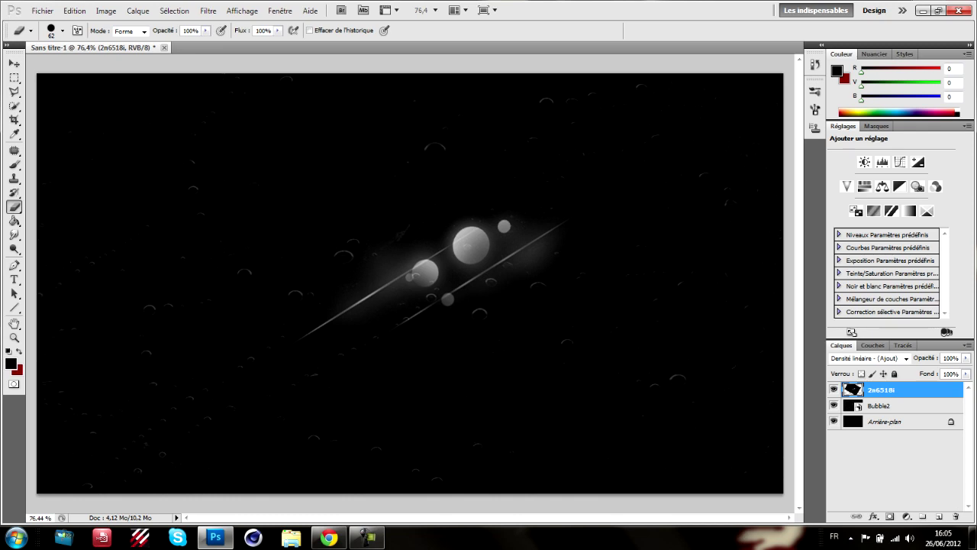
drag(389, 235, 363, 258)
- Place the breaktuto image from the desktop into the document above the 2n6518i layer
click(42, 10)
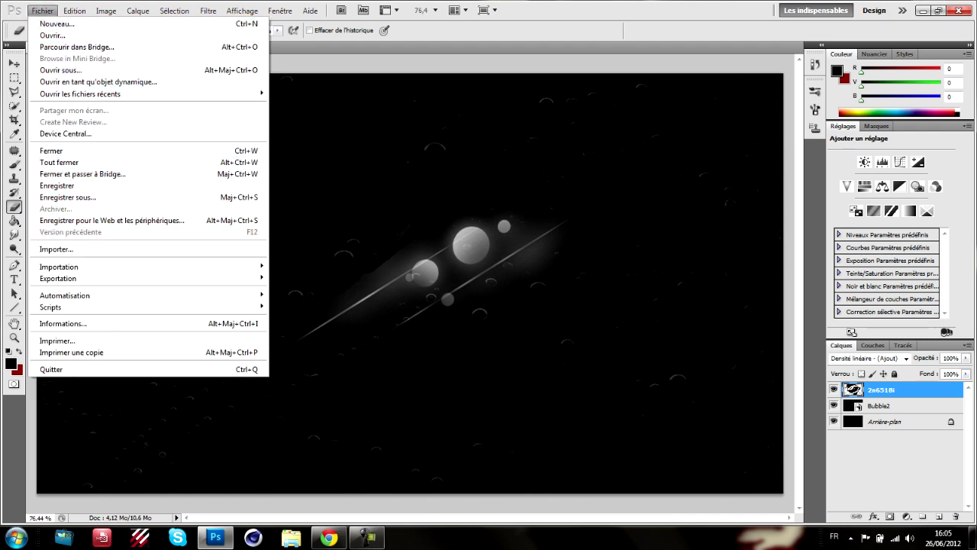
click(57, 249)
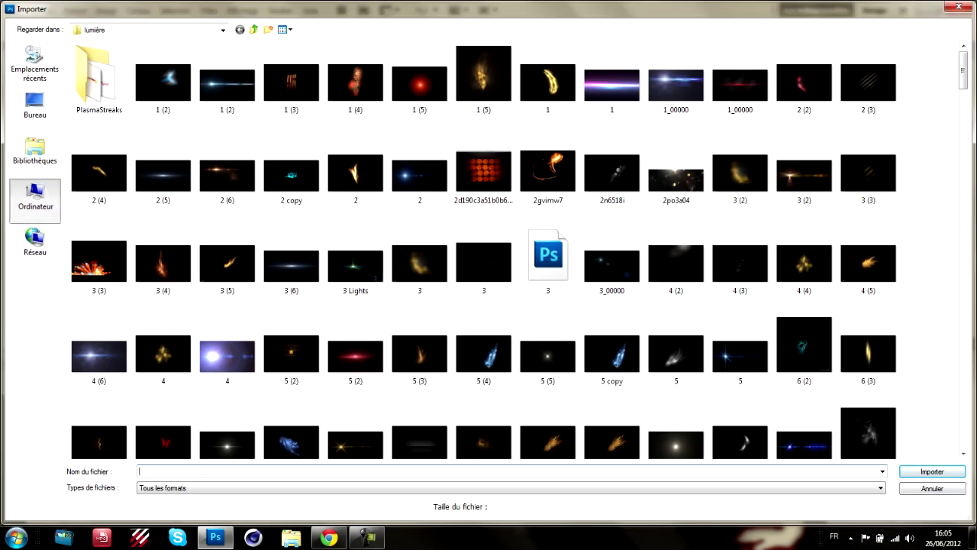
click(35, 197)
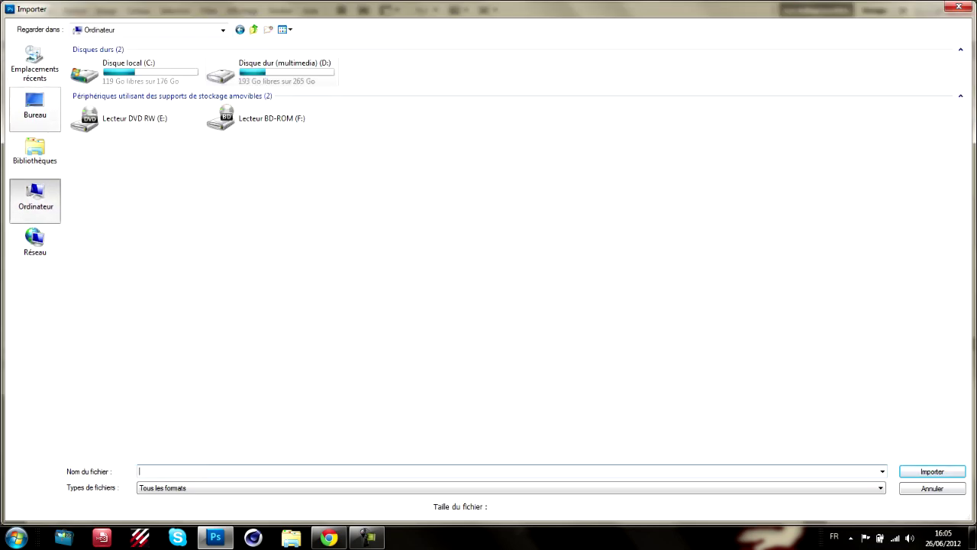
click(35, 107)
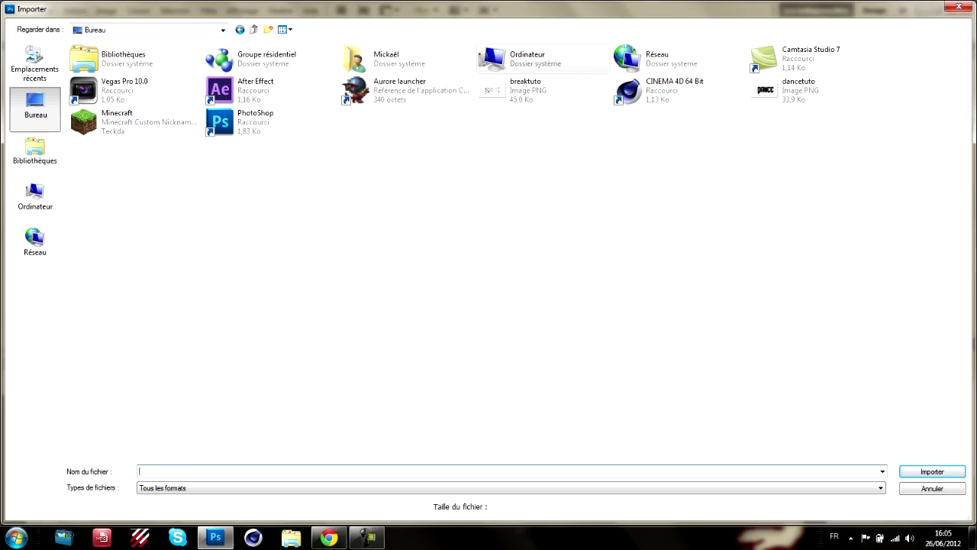
click(541, 90)
key(Return)
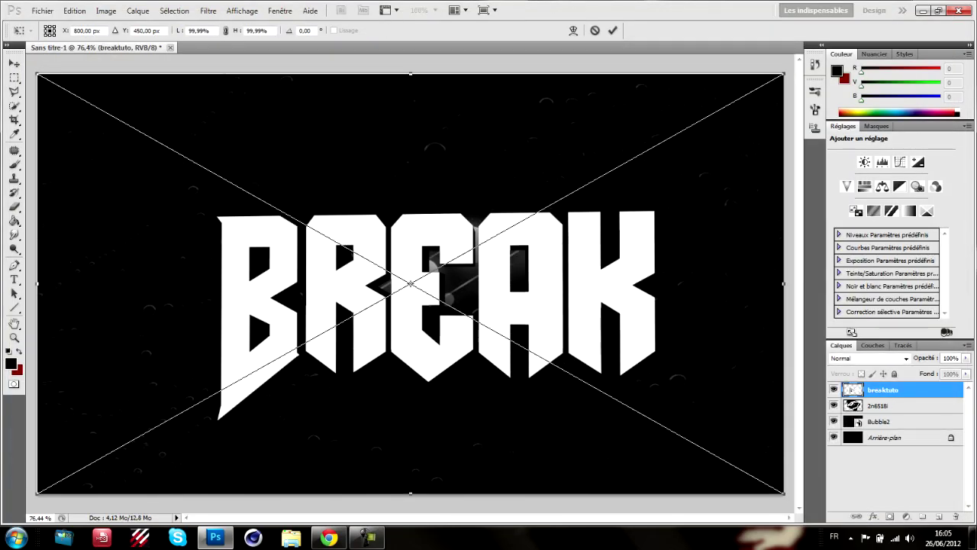
- Rotate the BREAK text about 25° counter-clockwise, shrink it to about 88.7% width, position it in the canvas's upper-left area, and apply the transformation
key(ctrl+minus)
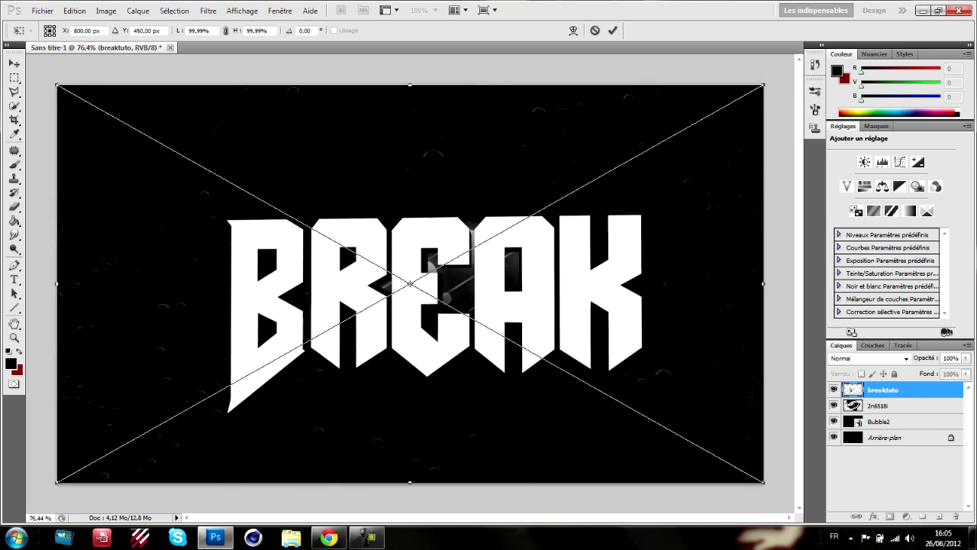
drag(752, 475, 802, 294)
drag(458, 267, 383, 217)
drag(383, 256, 336, 235)
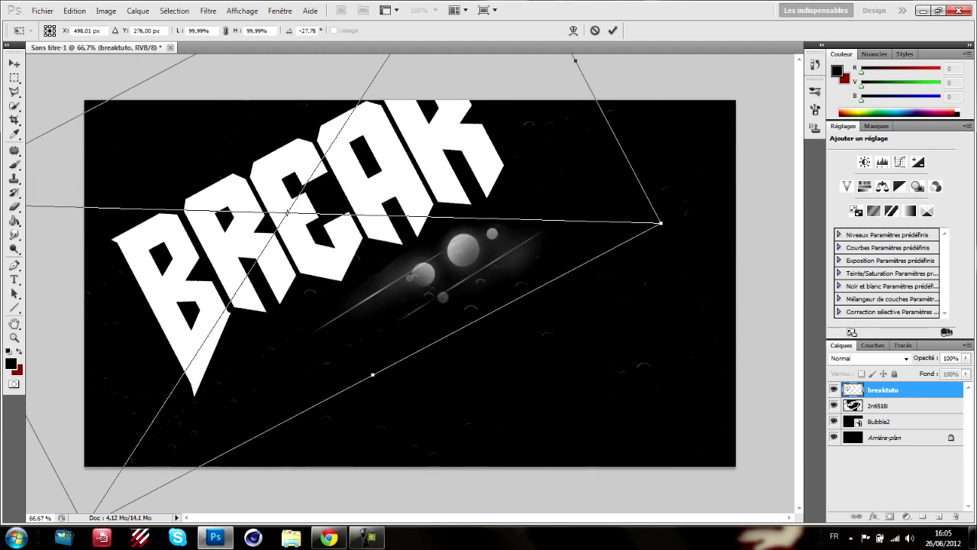
drag(661, 223, 609, 233)
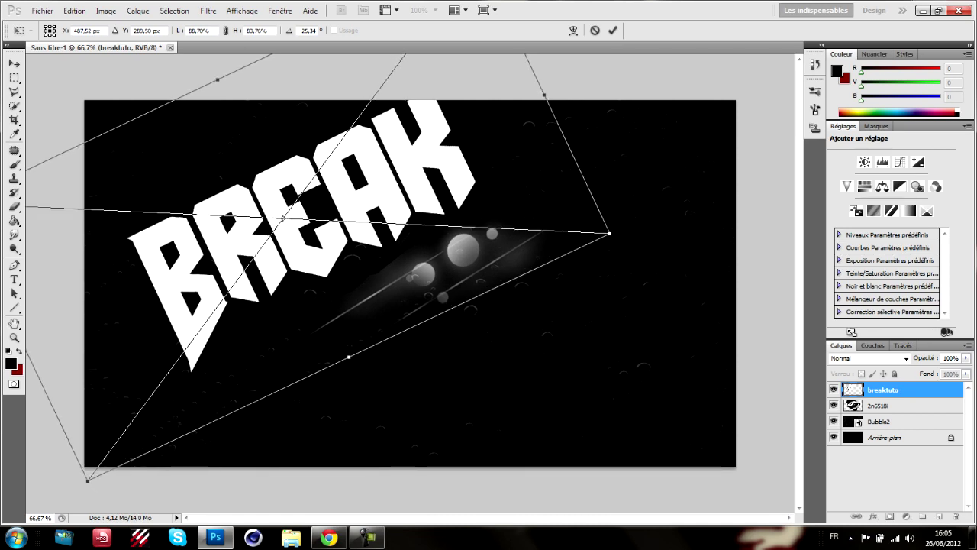
key(Return)
key(e)
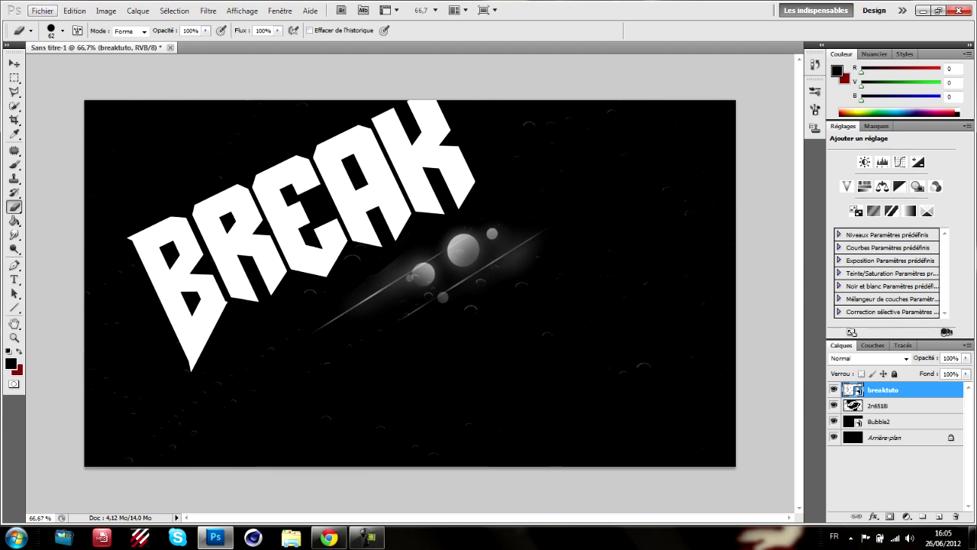
- Place the dancetuto image from the desktop folder into the document above the breaktuto layer
click(42, 10)
click(57, 248)
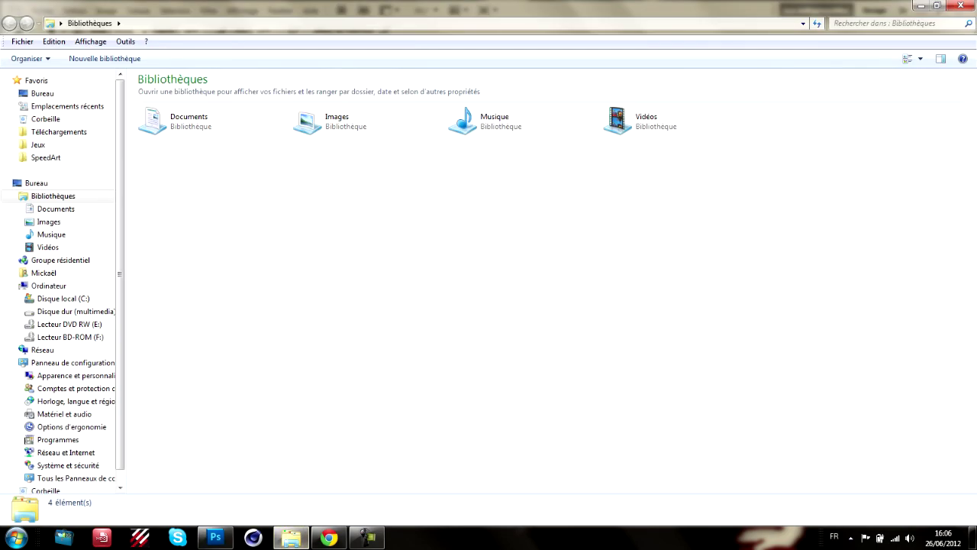
click(43, 94)
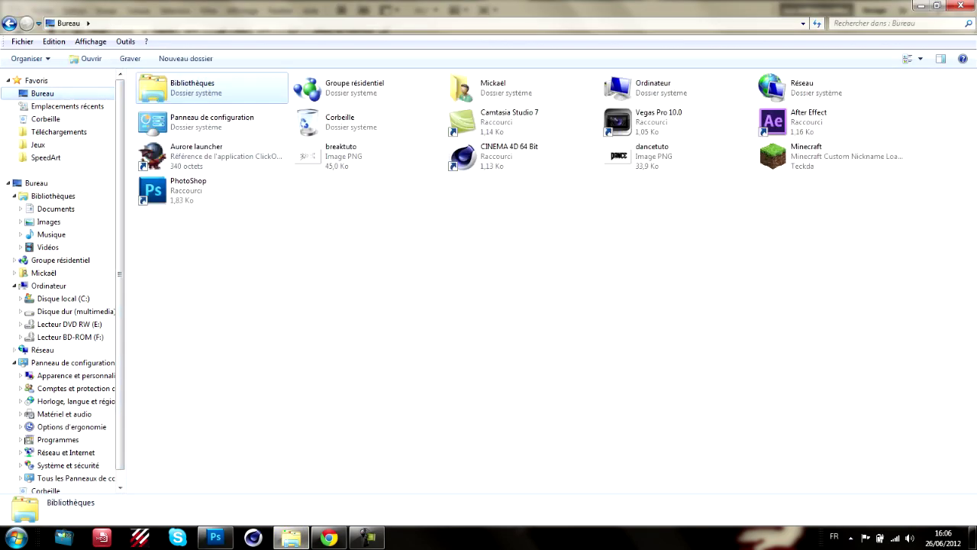
drag(427, 6, 976, 91)
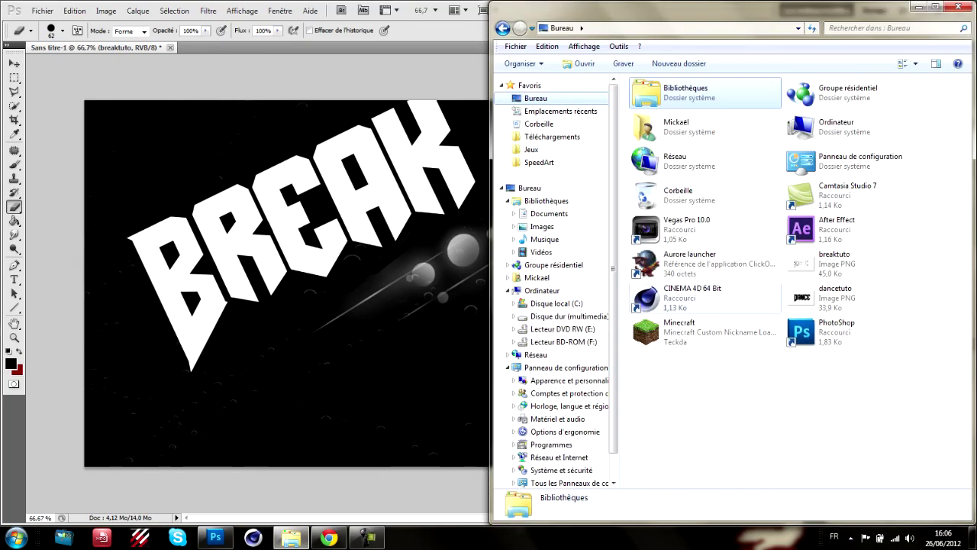
drag(824, 297, 344, 293)
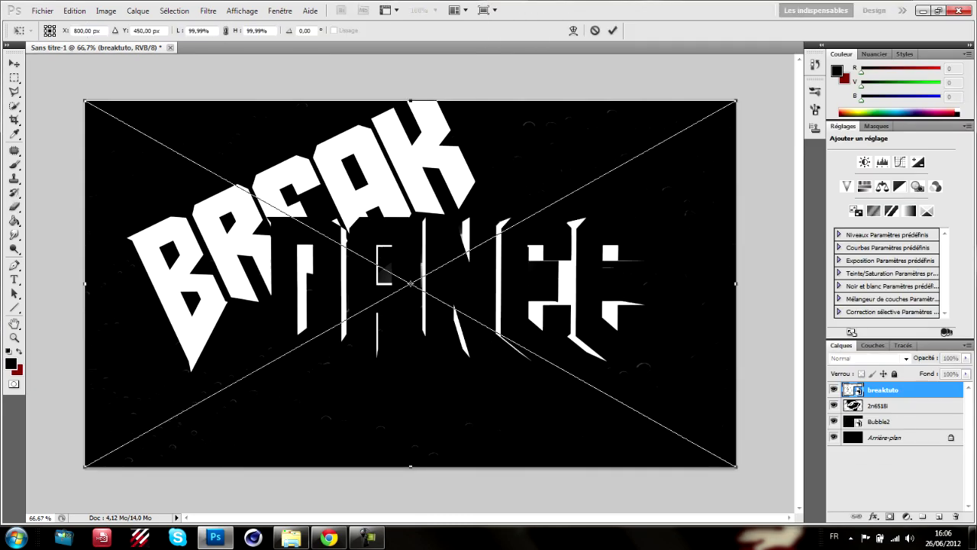
- Scale the DANCE text to about 86.5% width and 88.3% height, position it just below BREAK, and apply the transformation
drag(412, 290, 342, 360)
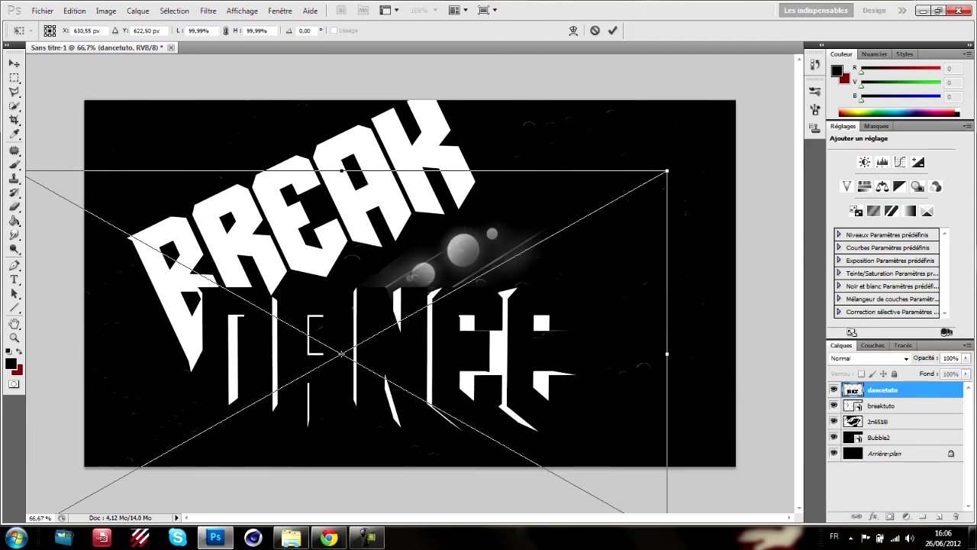
drag(667, 171, 567, 220)
drag(458, 321, 460, 314)
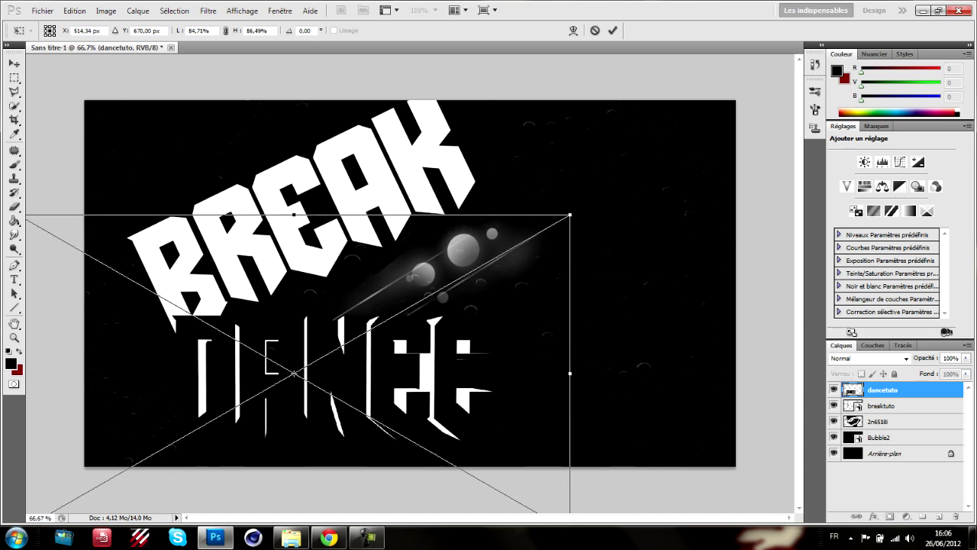
drag(570, 214, 582, 208)
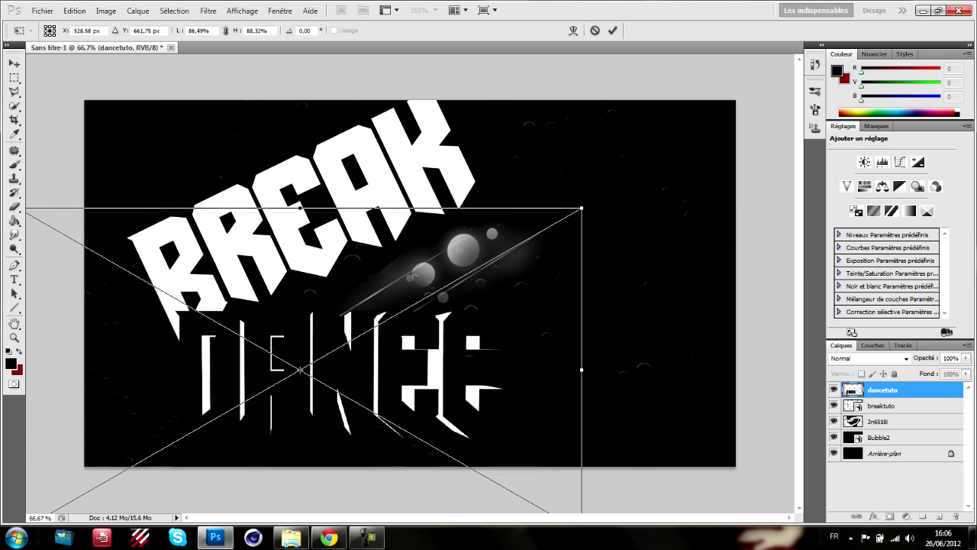
drag(458, 321, 443, 324)
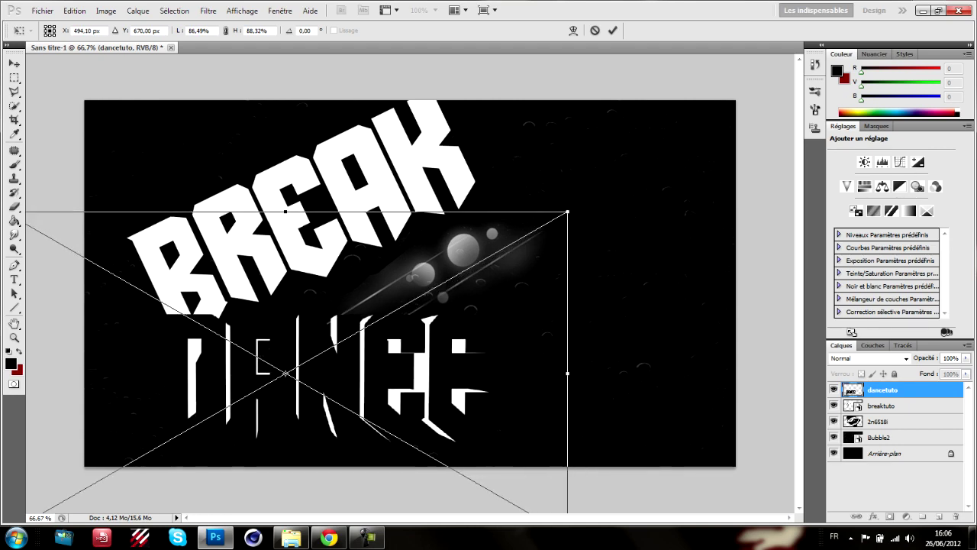
key(Return)
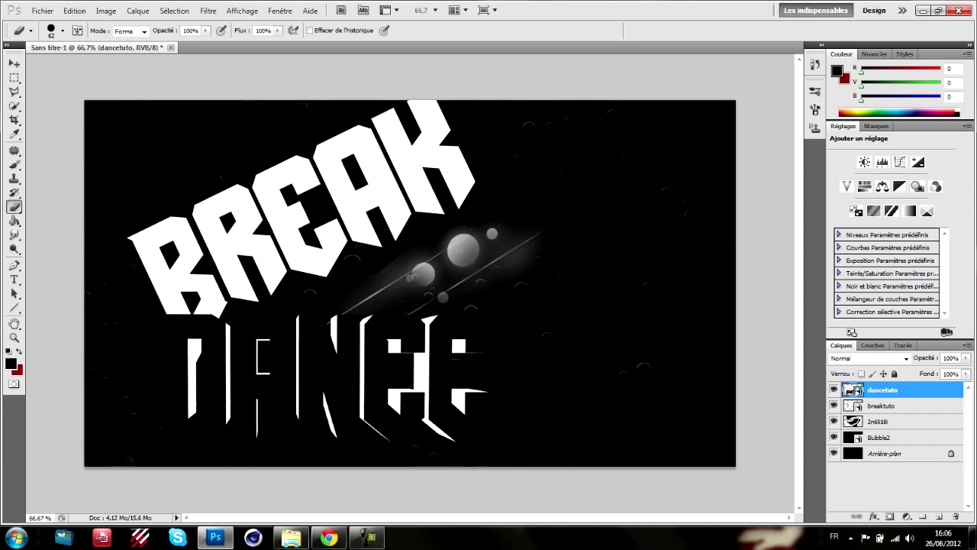
- Fill the Arrière-plan layer with dark grey 393939 using the Paint Bucket
click(885, 453)
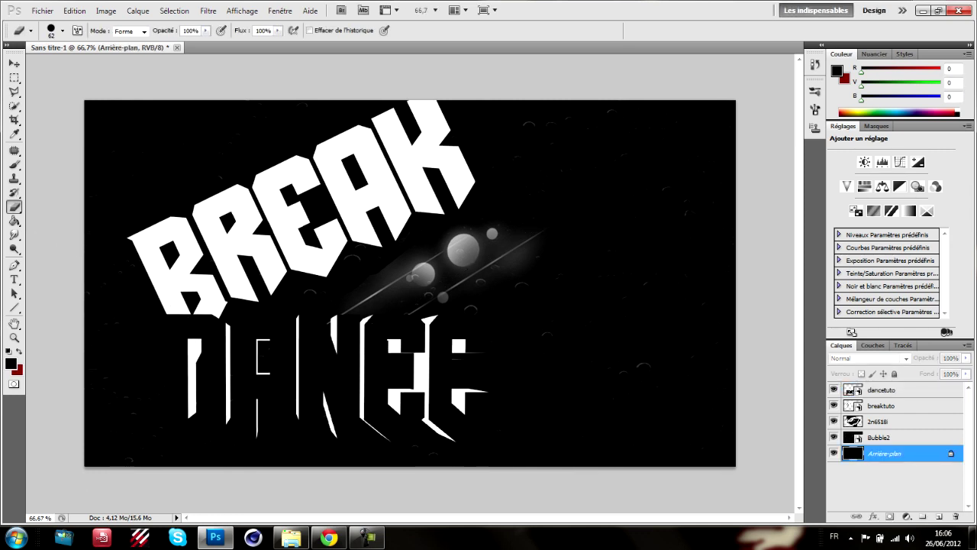
click(11, 363)
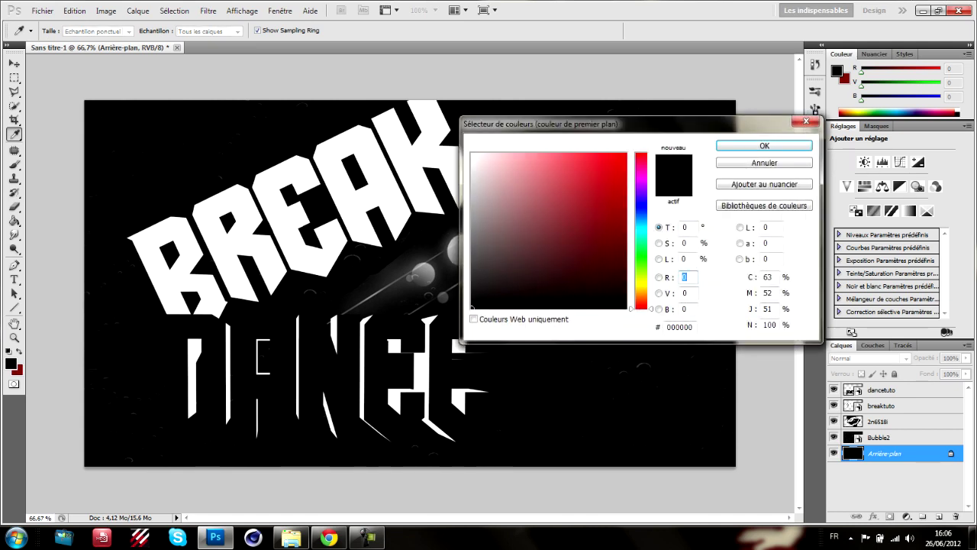
click(474, 280)
drag(472, 280, 471, 276)
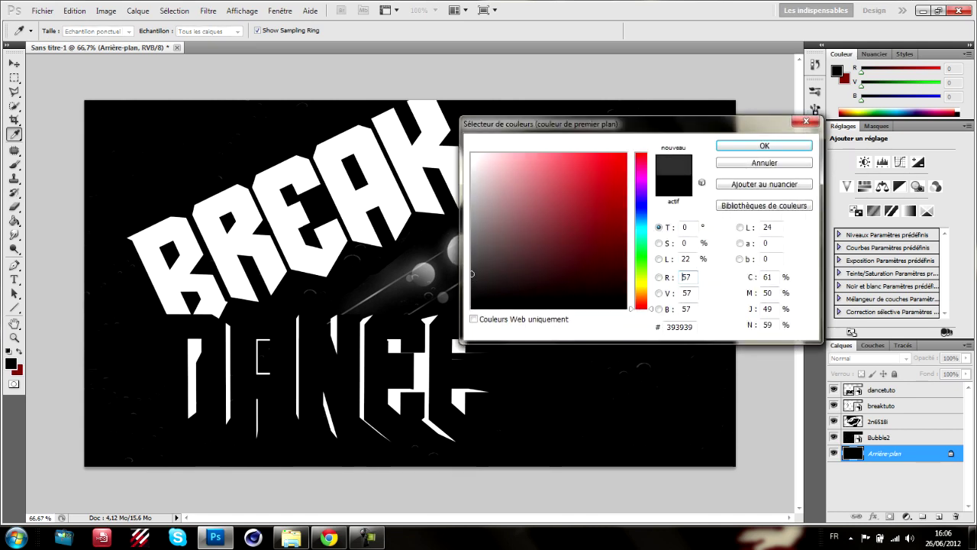
click(764, 145)
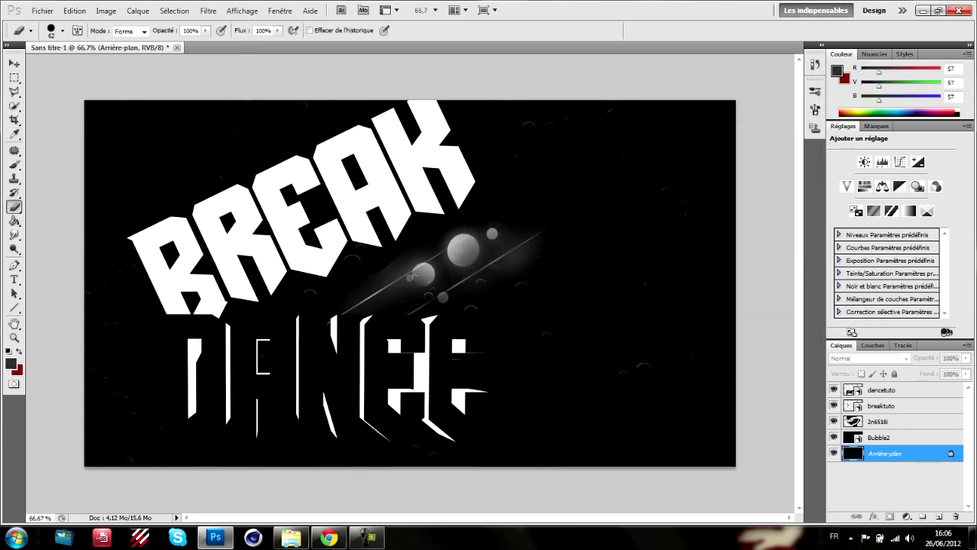
key(g)
click(410, 245)
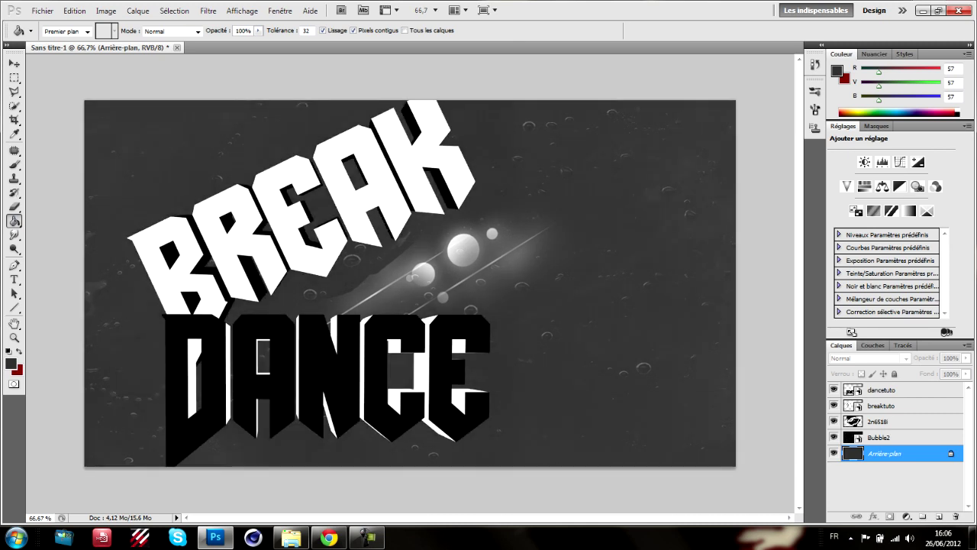
- Move the 2n6518i lights left into the gap between the BREAK and DANCE texts and select the dancetuto layer
click(891, 422)
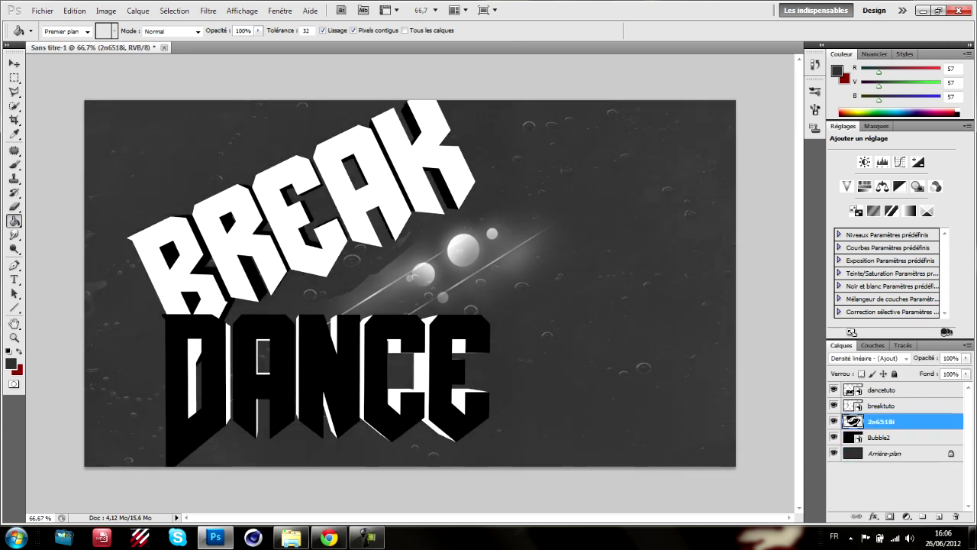
key(v)
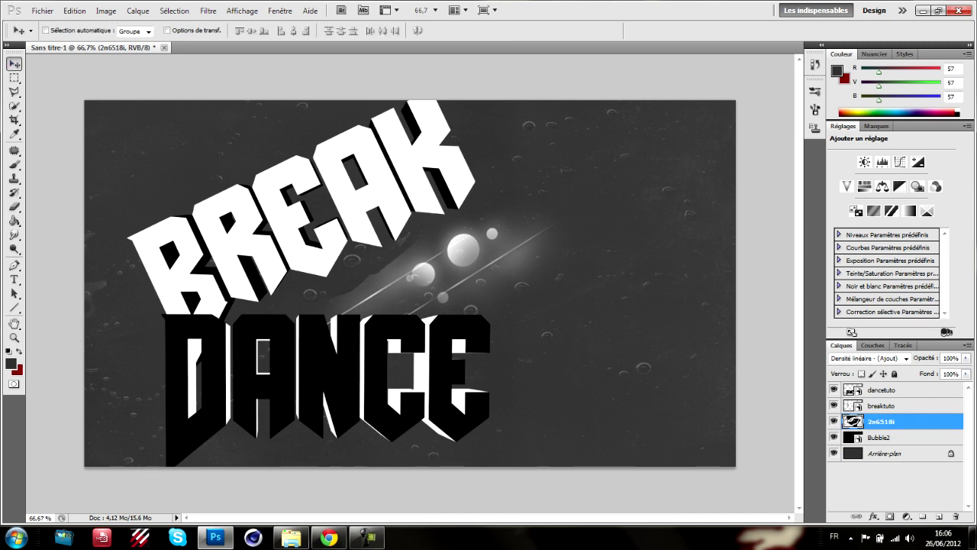
mouse_move(462, 249)
mouse_down()
mouse_move(451, 253)
mouse_move(507, 222)
mouse_move(599, 209)
mouse_move(595, 196)
mouse_move(506, 219)
mouse_move(419, 266)
mouse_move(399, 247)
mouse_move(386, 256)
mouse_up()
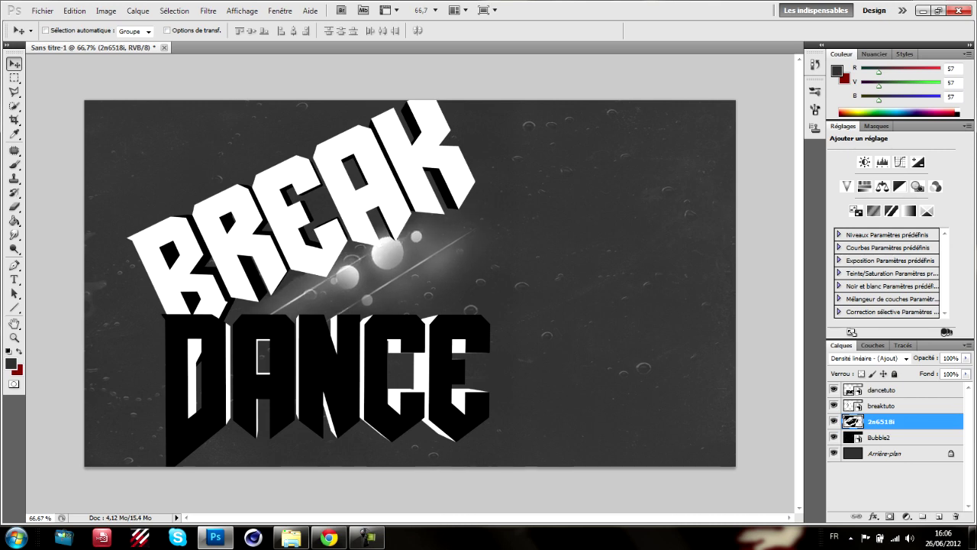
click(883, 390)
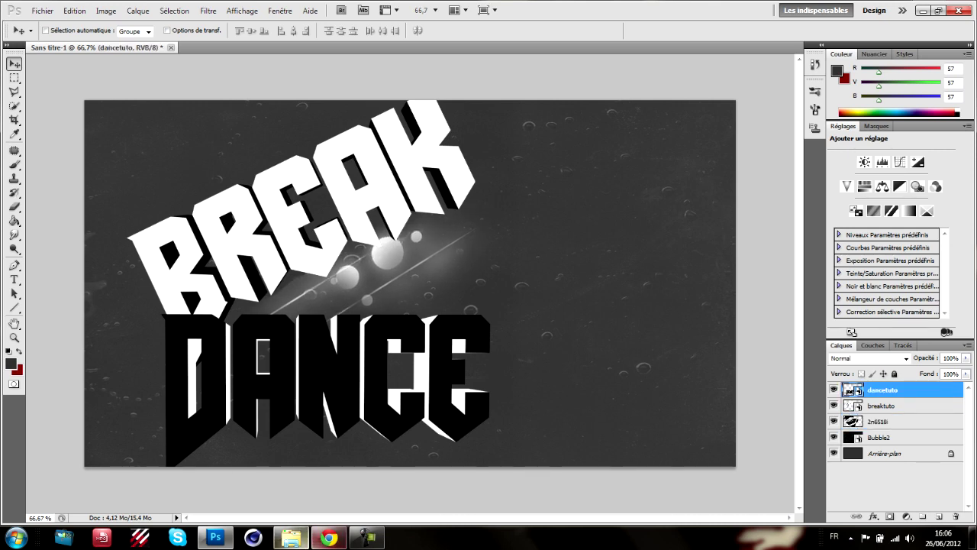
- Place the Crumble. paper image from the D: SpeedArt > Photoshop > Textures folder into the document above the dancetuto layer
click(291, 537)
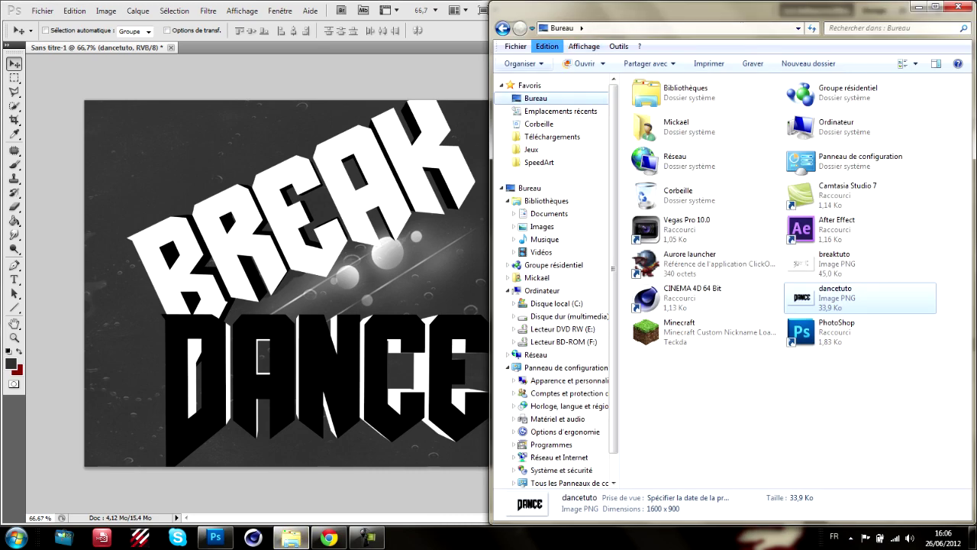
click(568, 316)
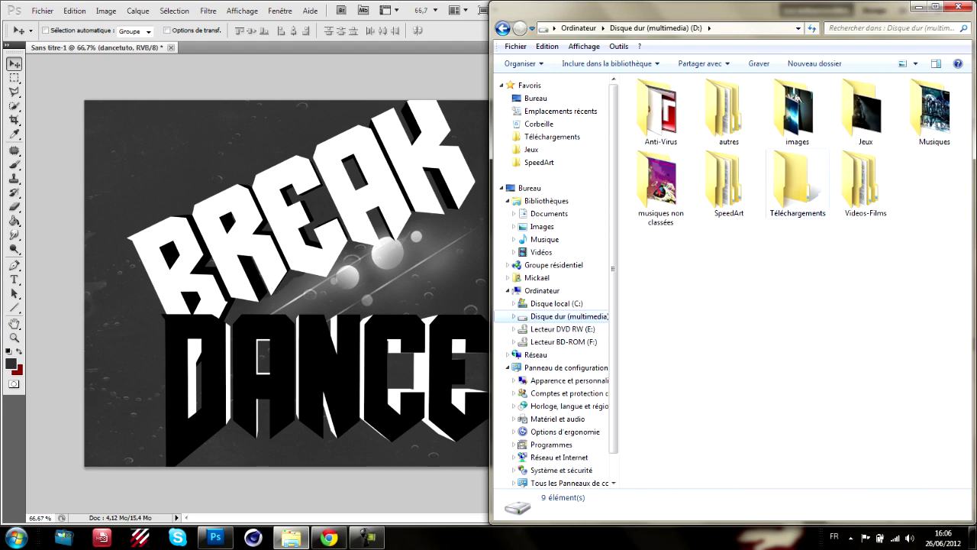
double_click(728, 183)
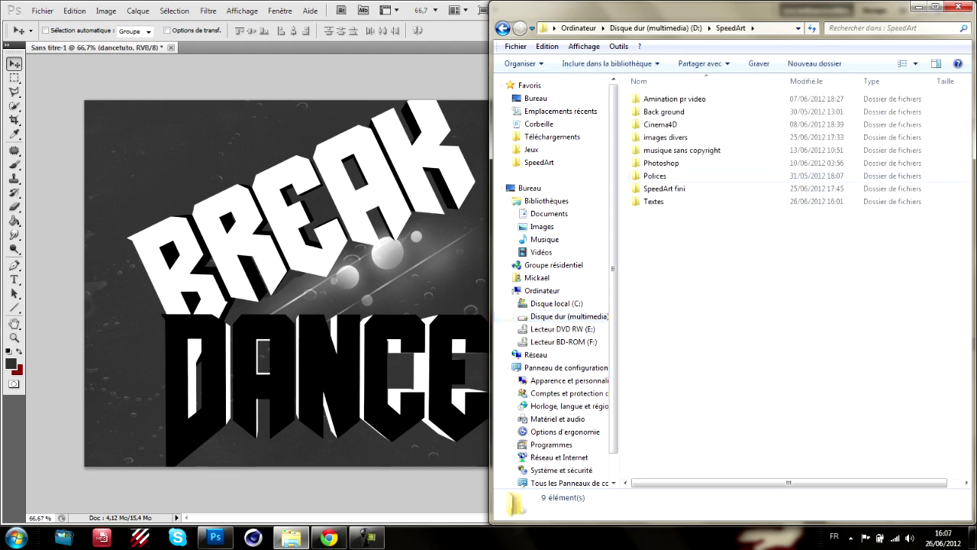
double_click(661, 162)
double_click(673, 267)
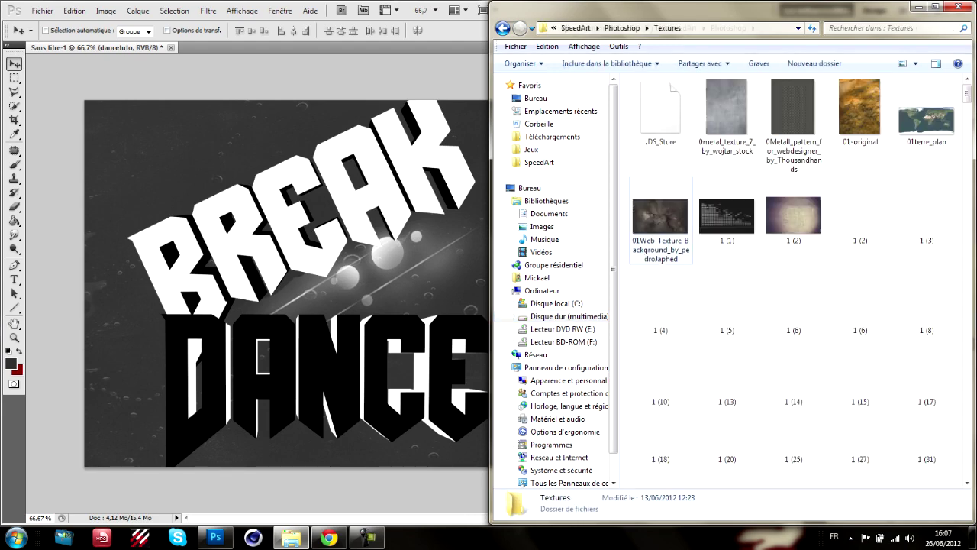
scroll(687, 252, down, 10)
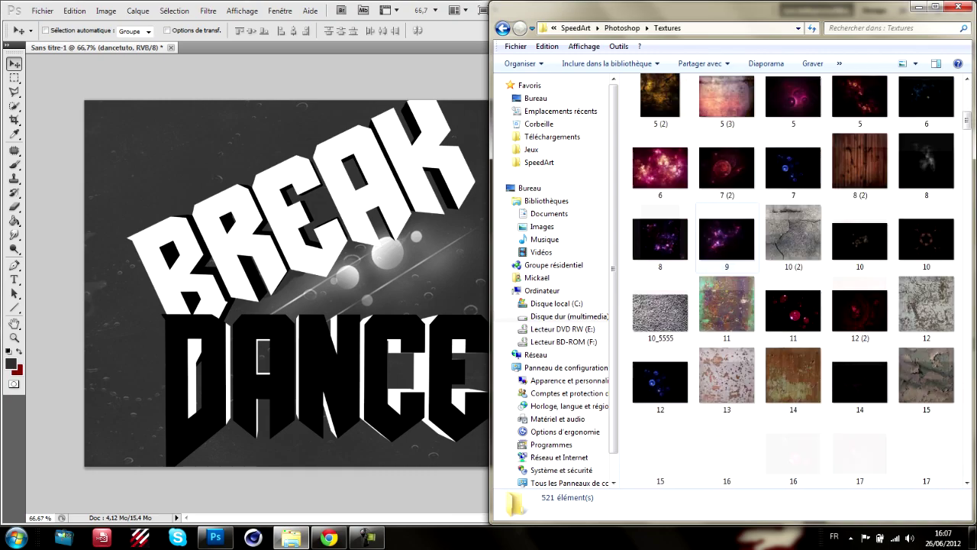
scroll(802, 278, down, 15)
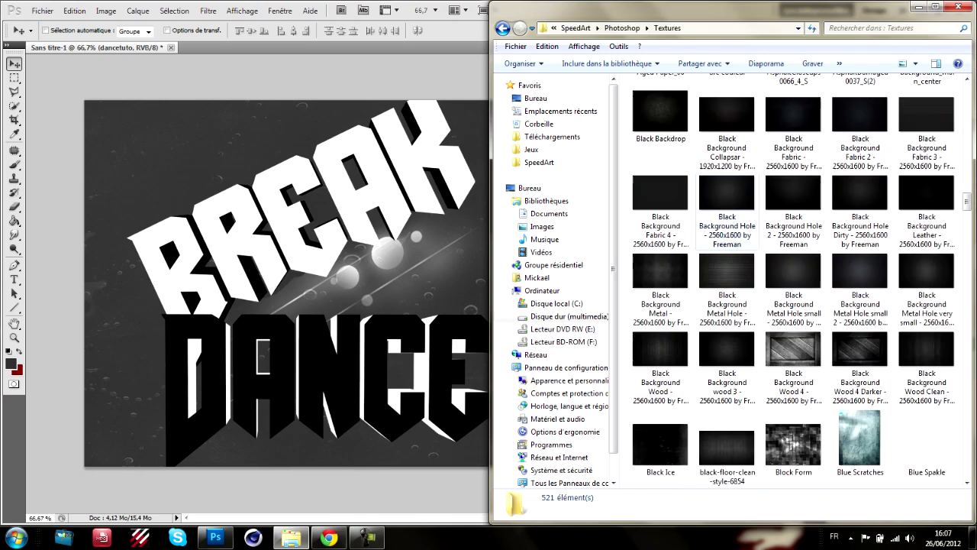
scroll(727, 229, down, 2)
drag(661, 312, 367, 282)
- Scale the paper texture to about 286% width and 366% height, rotate it about 62° to cover BREAK, and apply the transformation
drag(458, 221, 718, 322)
drag(535, 305, 284, 254)
drag(417, 173, 493, 122)
drag(343, 229, 344, 216)
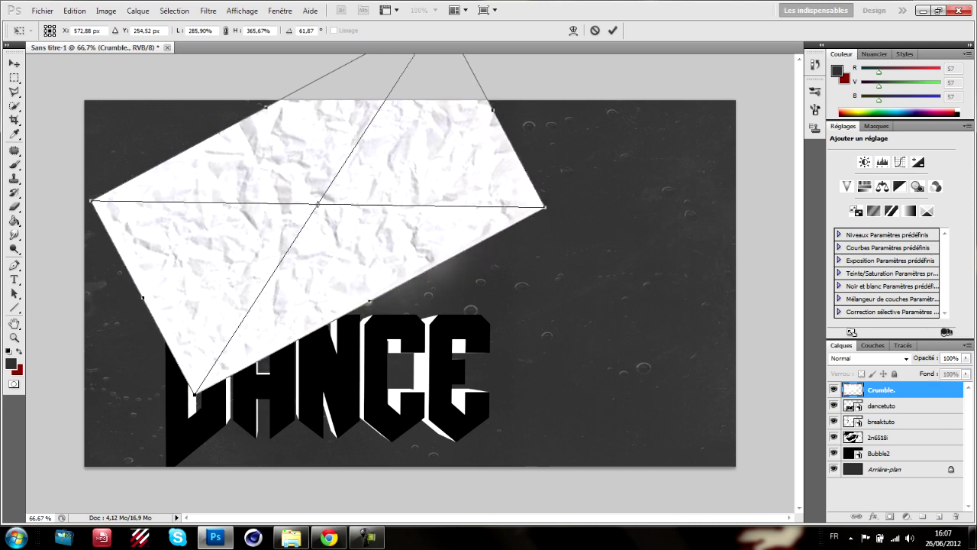
key(Return)
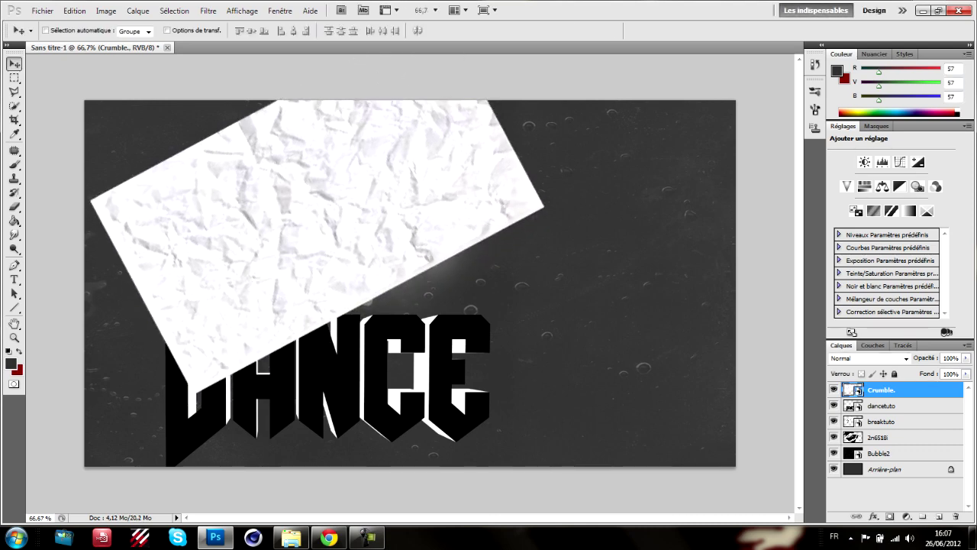
- Load the breaktuto layer's transparency as a selection and invert it
click(883, 421)
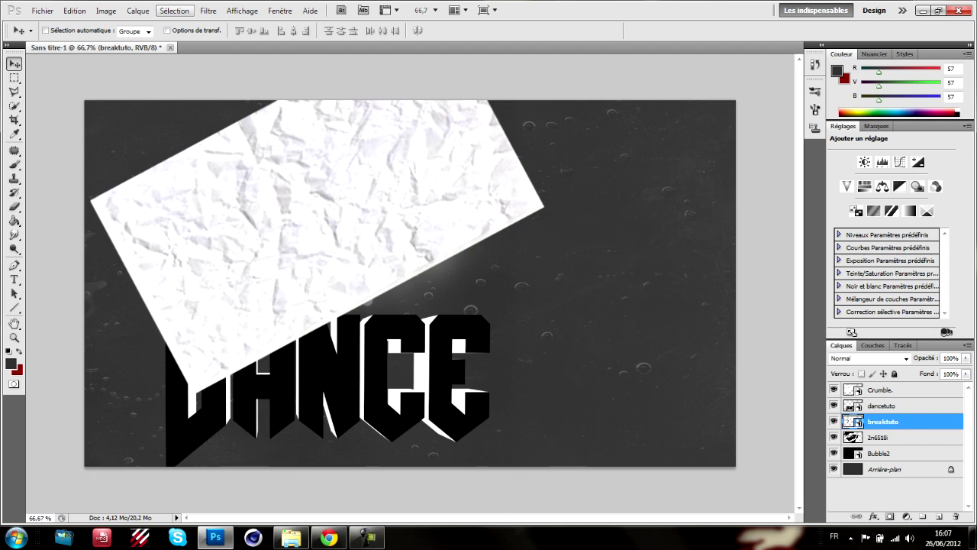
click(174, 11)
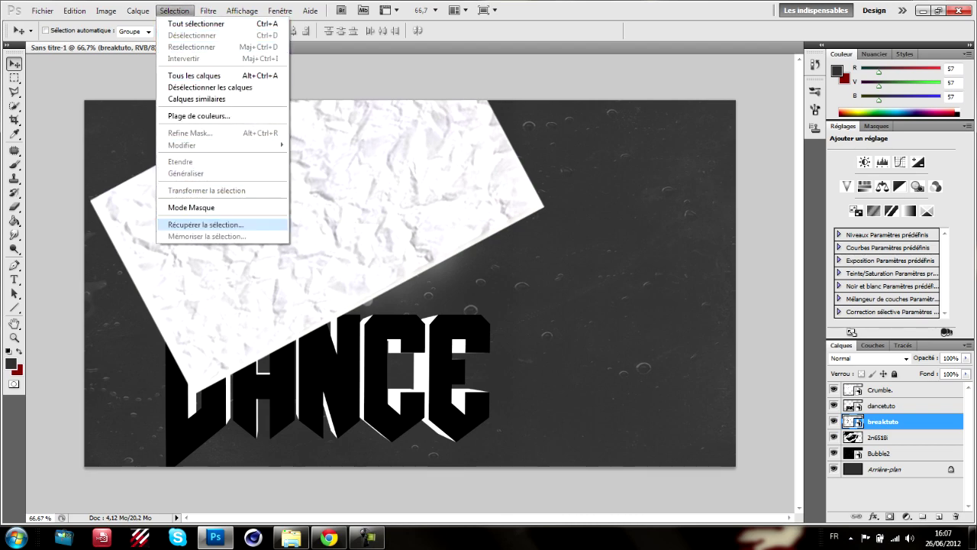
click(205, 225)
key(Return)
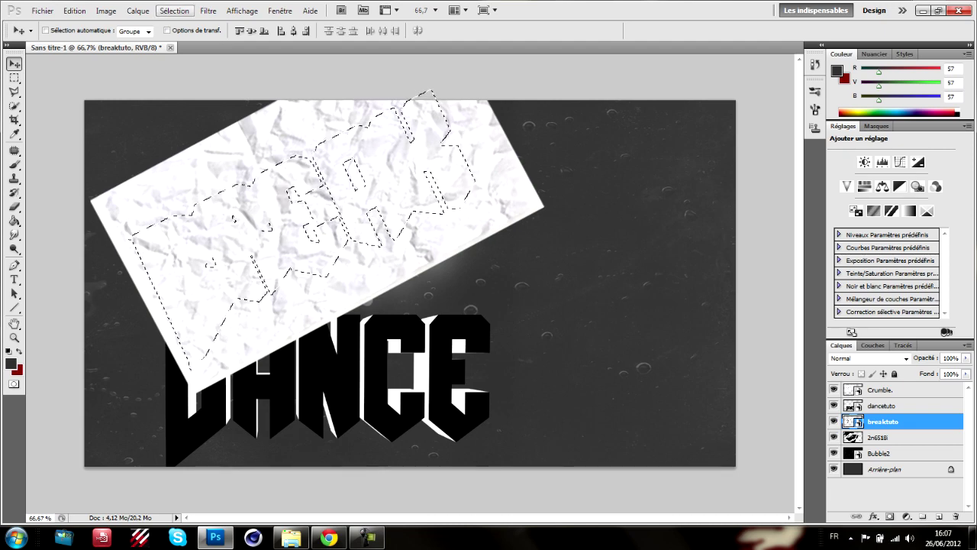
click(174, 10)
click(183, 58)
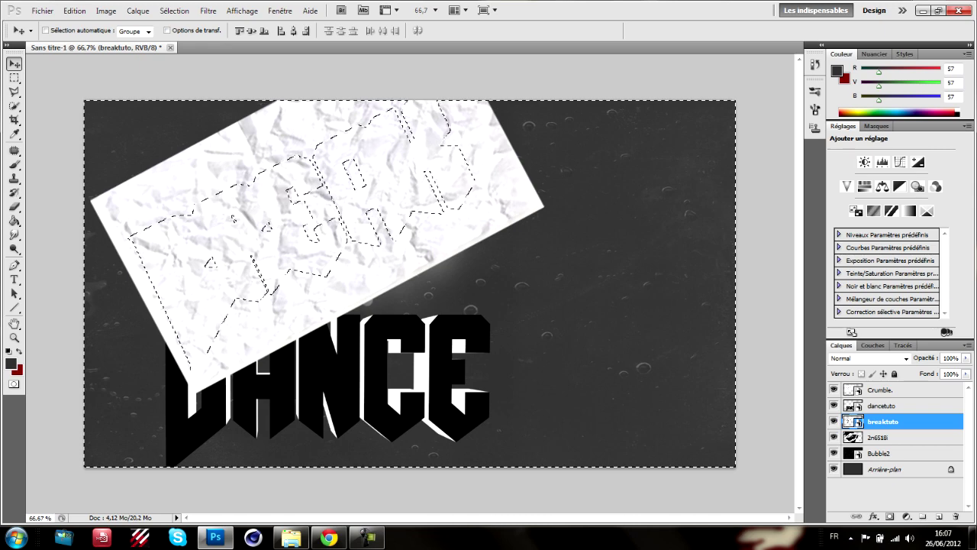
- Rasterize the Crumble. layer, delete the paper outside the BREAK letters, and deselect
click(881, 390)
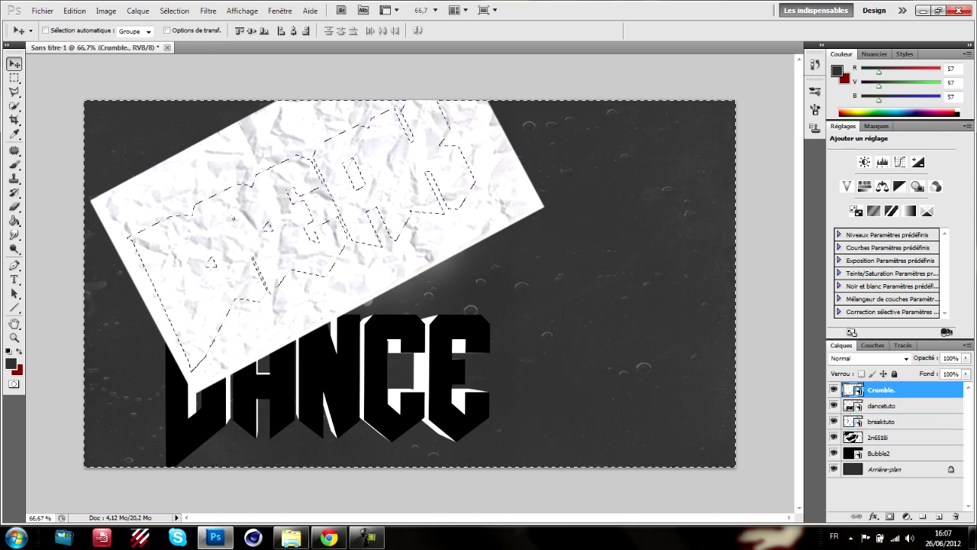
right_click(885, 390)
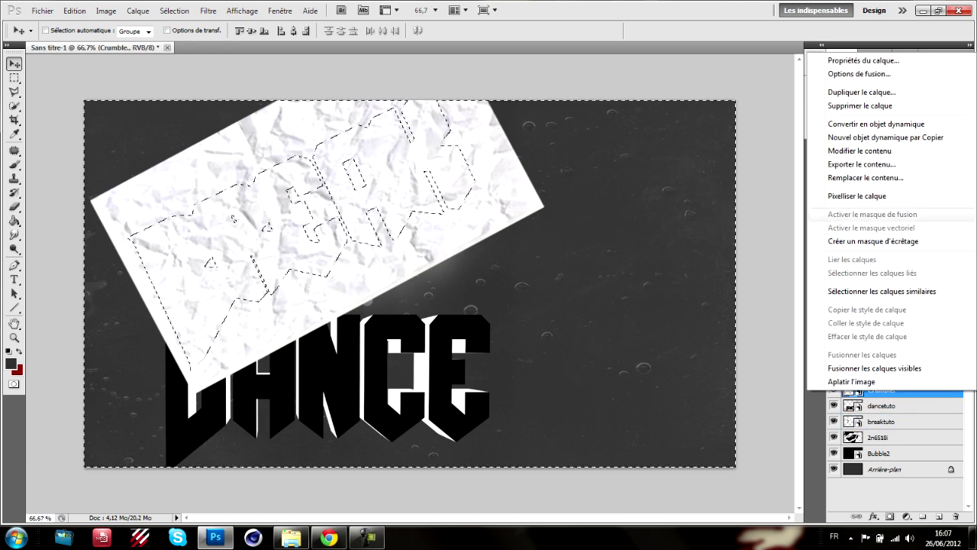
click(857, 196)
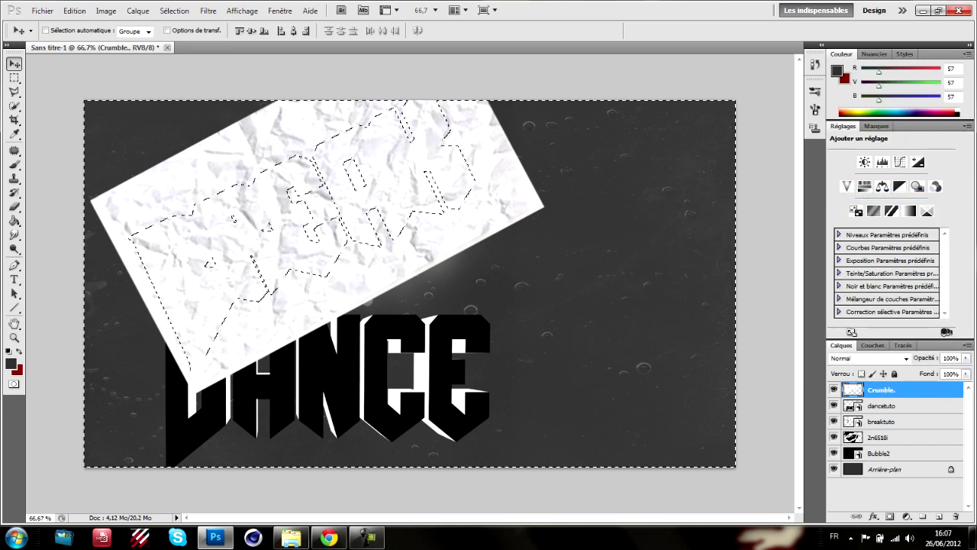
key(Delete)
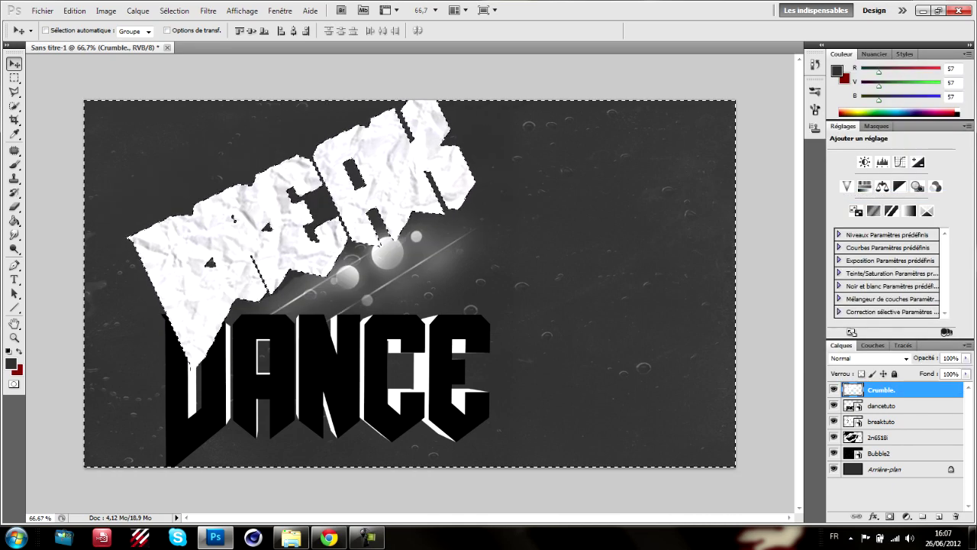
key(ctrl+d)
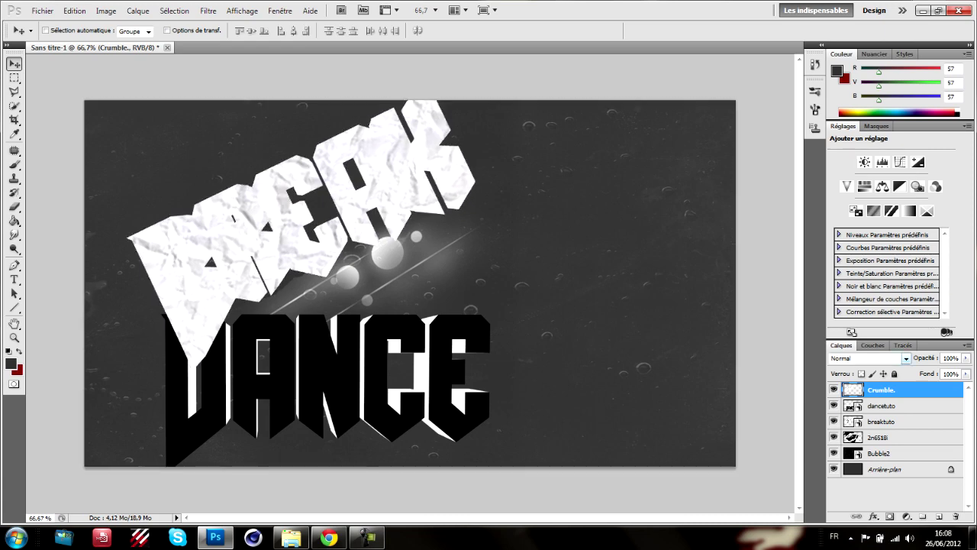
- Try the Incrustation blending mode on the Crumble. layer and set it back to Normal
click(906, 357)
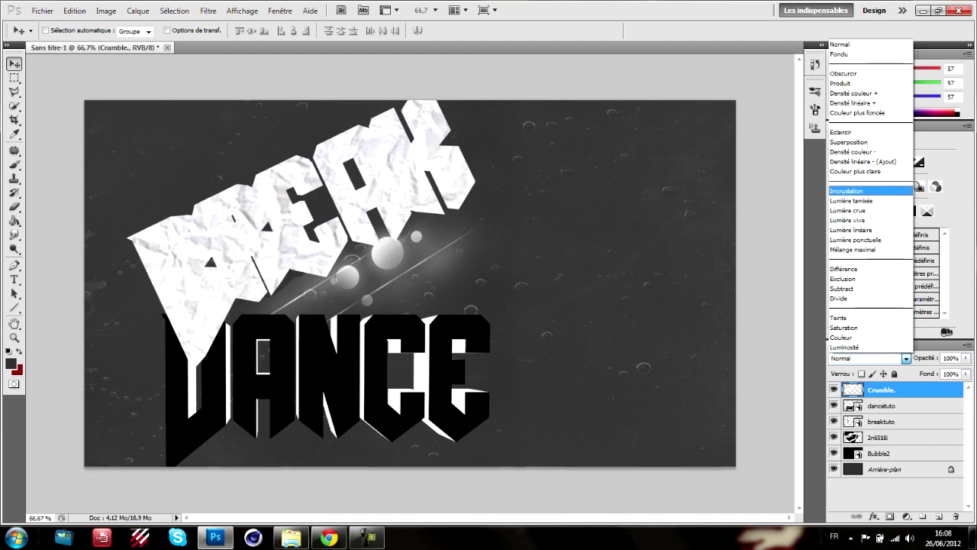
key(Return)
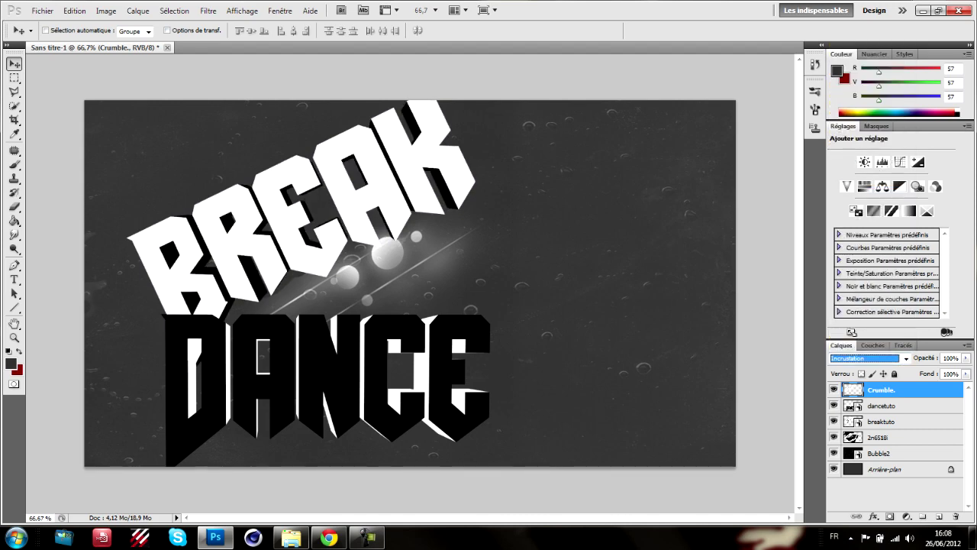
click(906, 358)
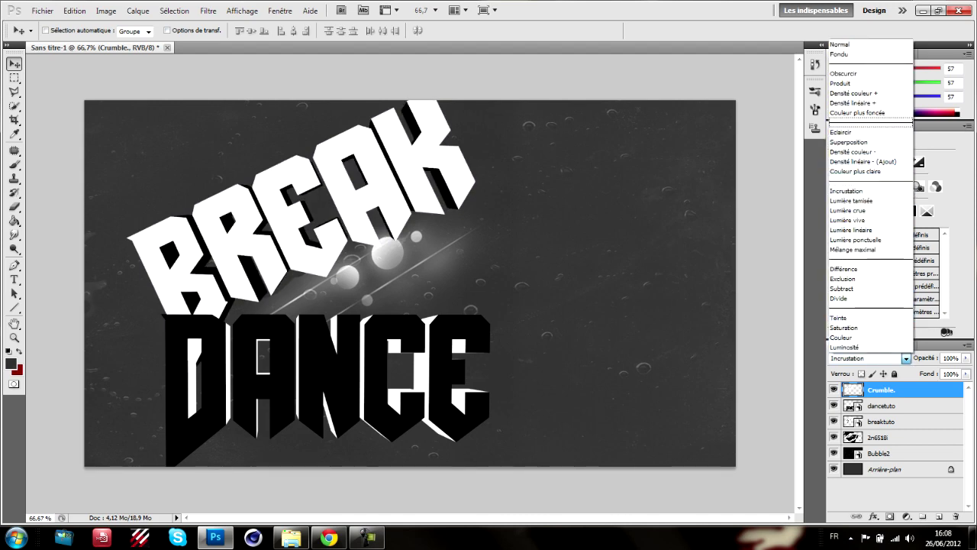
key(Up)
key(Up)
key(Up)
key(Up)
key(Up)
key(Return)
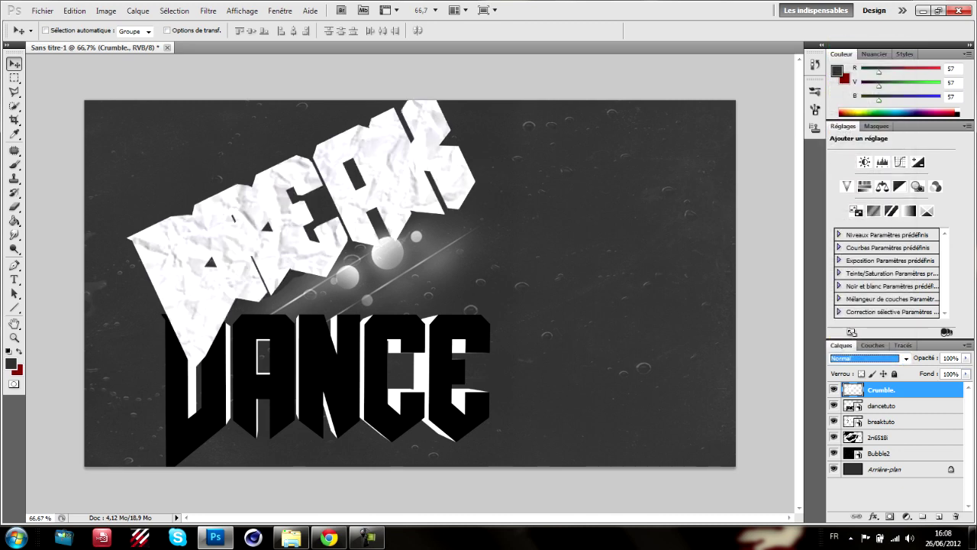
- Set the Crumble. layer's opacity to 60%
key(Tab)
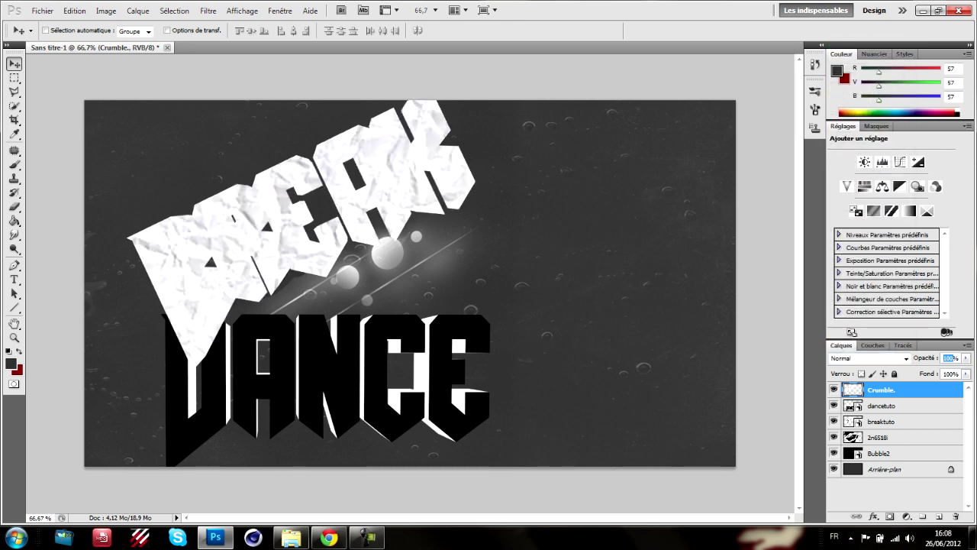
text(60)
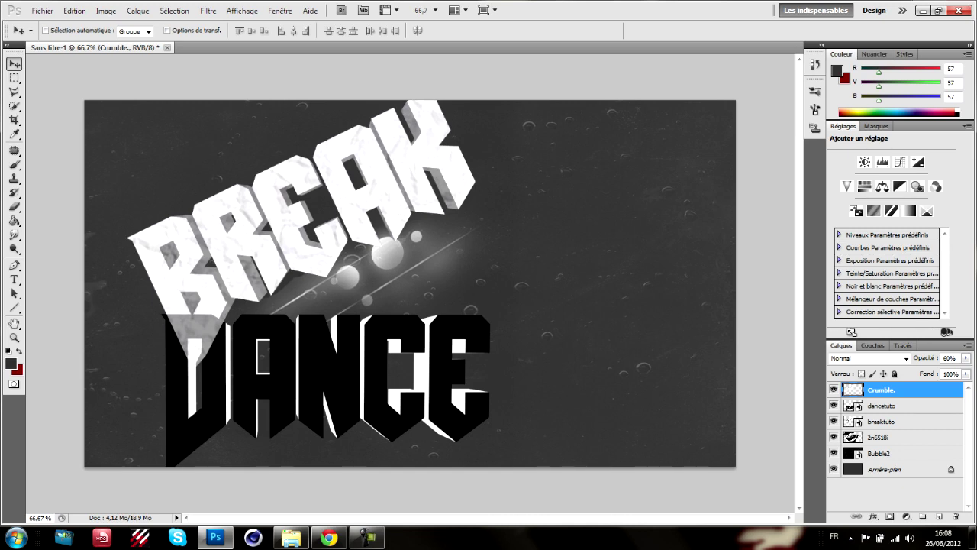
- Align the paper texture with the BREAK letters and move the Crumble. layer below the dancetuto layer
mouse_move(305, 229)
mouse_down()
mouse_move(360, 250)
mouse_move(308, 229)
mouse_up()
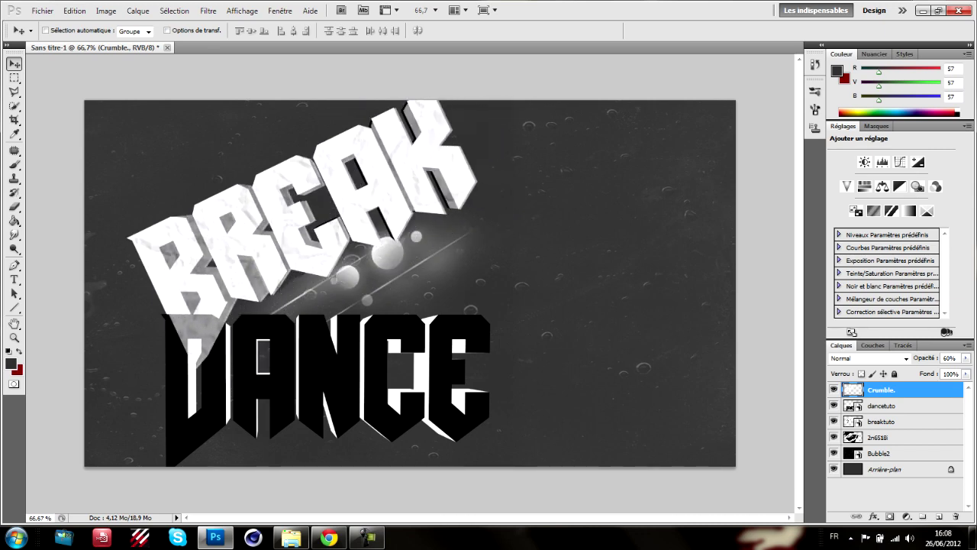
key(Left)
key(Left)
key(Left)
key(Left)
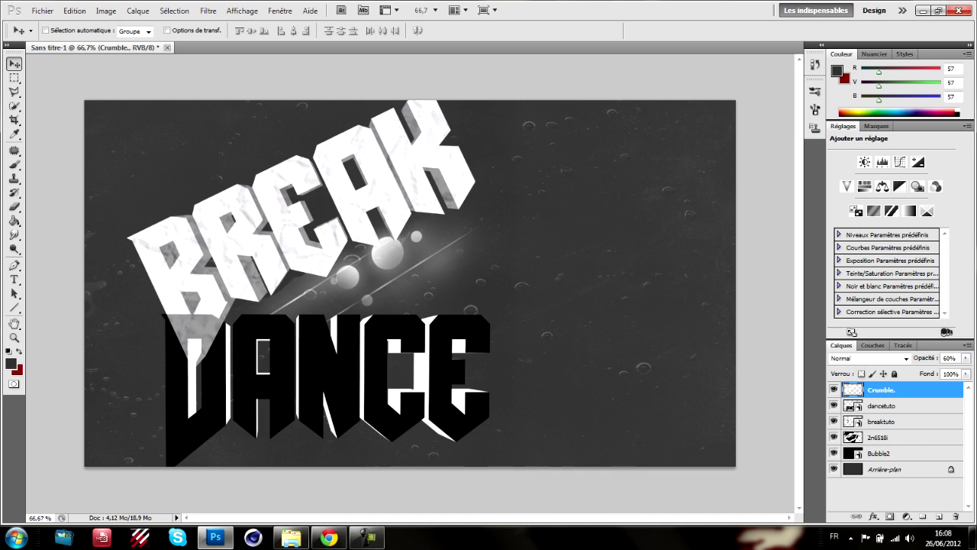
drag(877, 390, 878, 413)
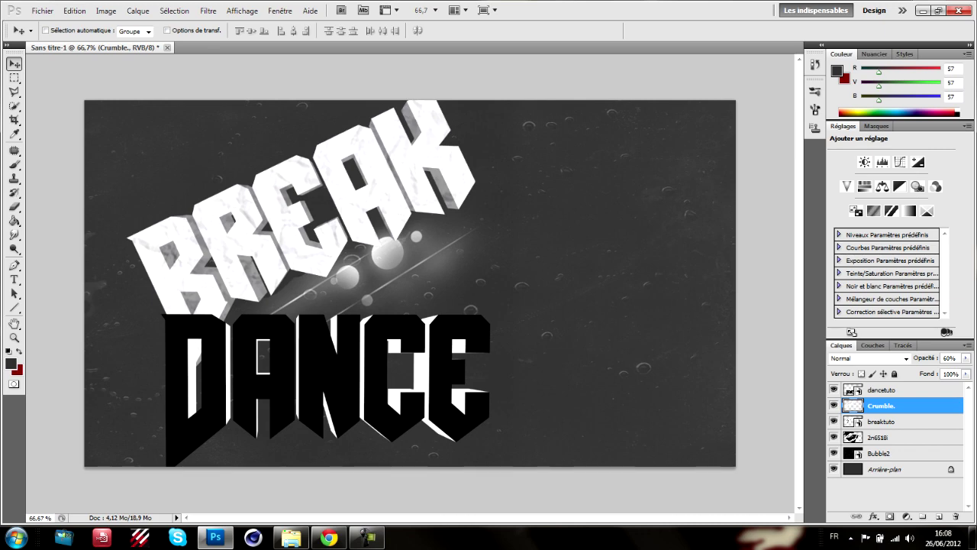
- Place the dark Texture image from the Photoshop resources' Texture 2 folder into the document
click(291, 538)
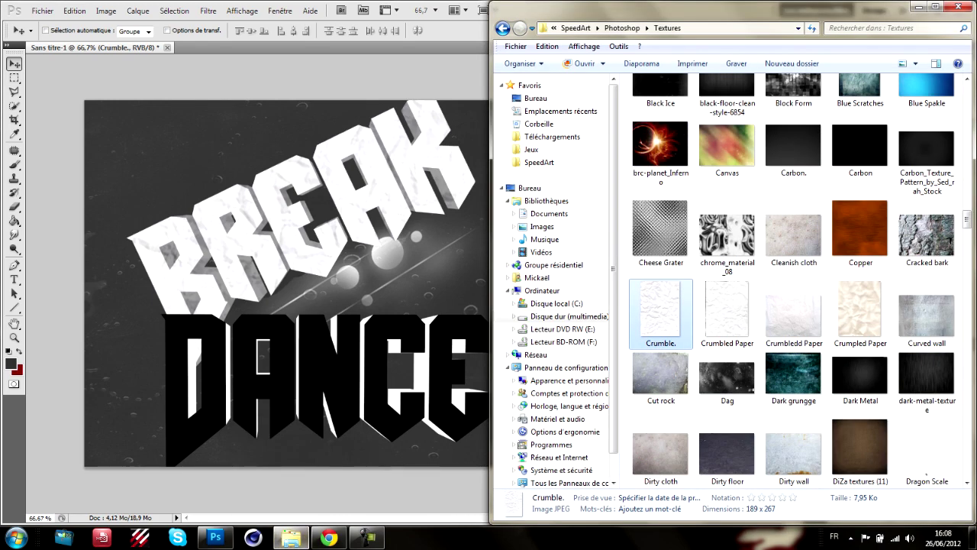
click(502, 28)
double_click(662, 252)
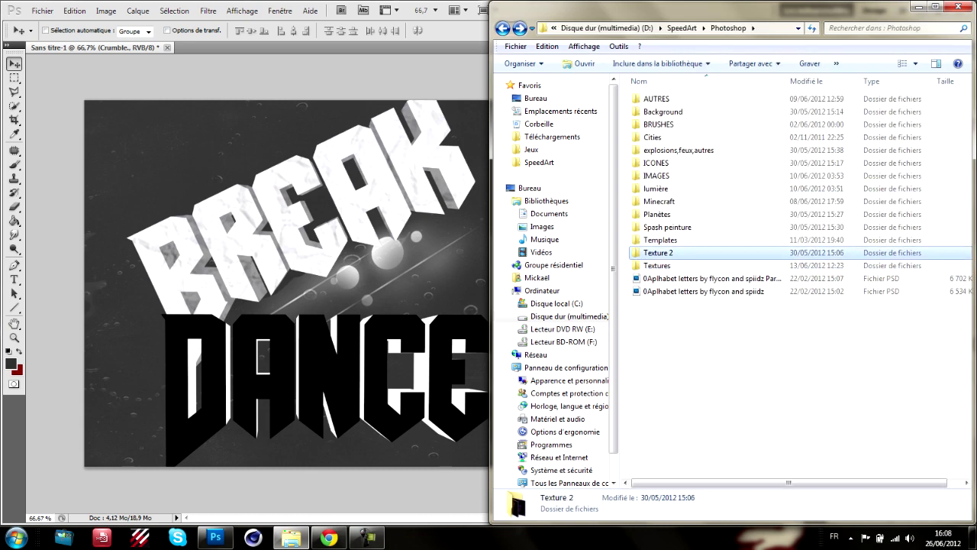
drag(866, 182, 382, 311)
- Resize and position the dark texture over DANCE, apply the transformation, and move the Texture layer above dancetuto
drag(200, 136, 558, 153)
drag(473, 237, 427, 350)
key(Return)
drag(893, 406, 893, 385)
- Load the Texture layer's transparency as a selection
click(174, 11)
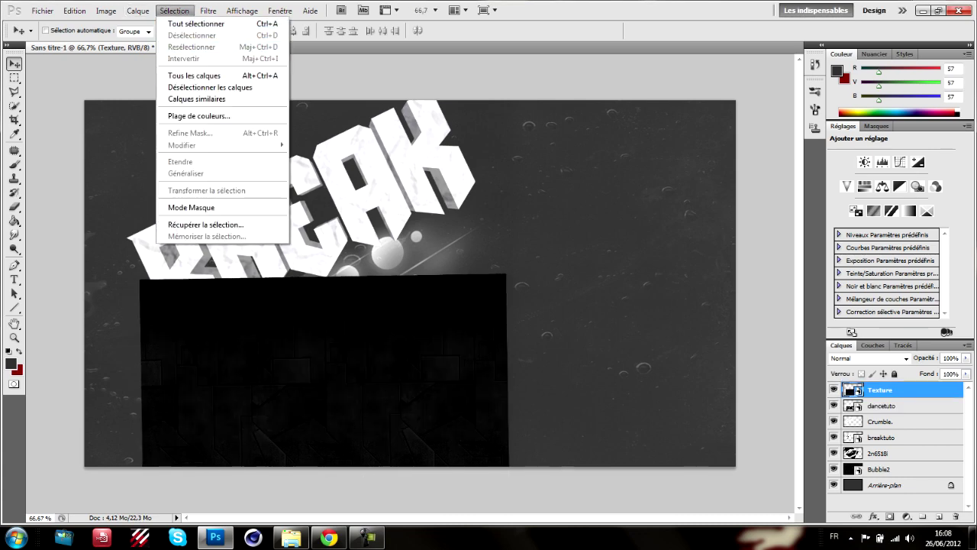
click(200, 225)
key(Return)
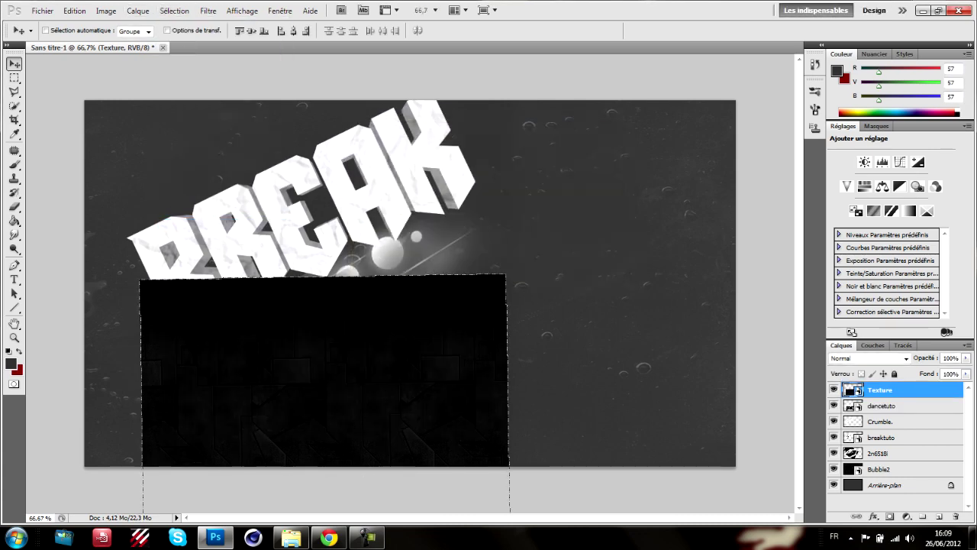
- Load the dancetuto layer's transparency as a selection and invert it
key(alt+bracketleft)
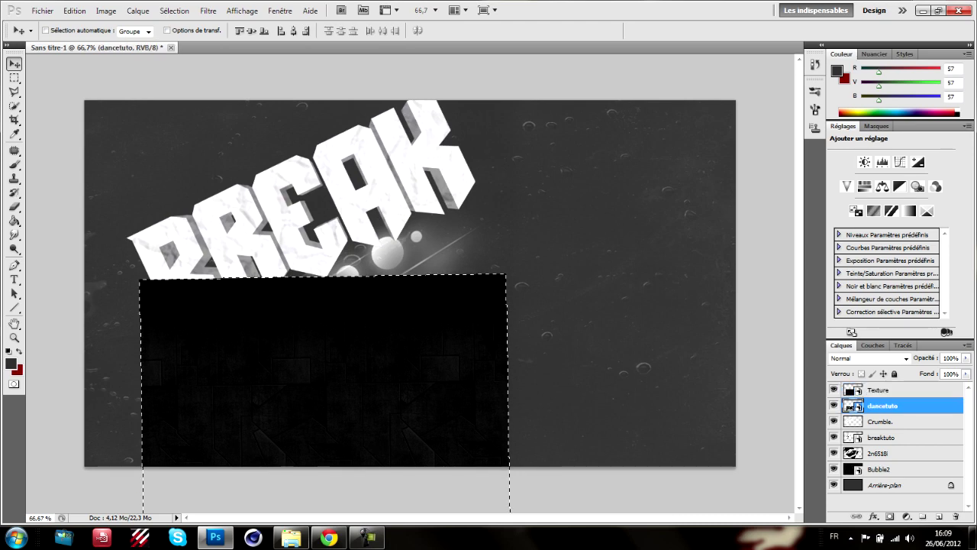
click(174, 11)
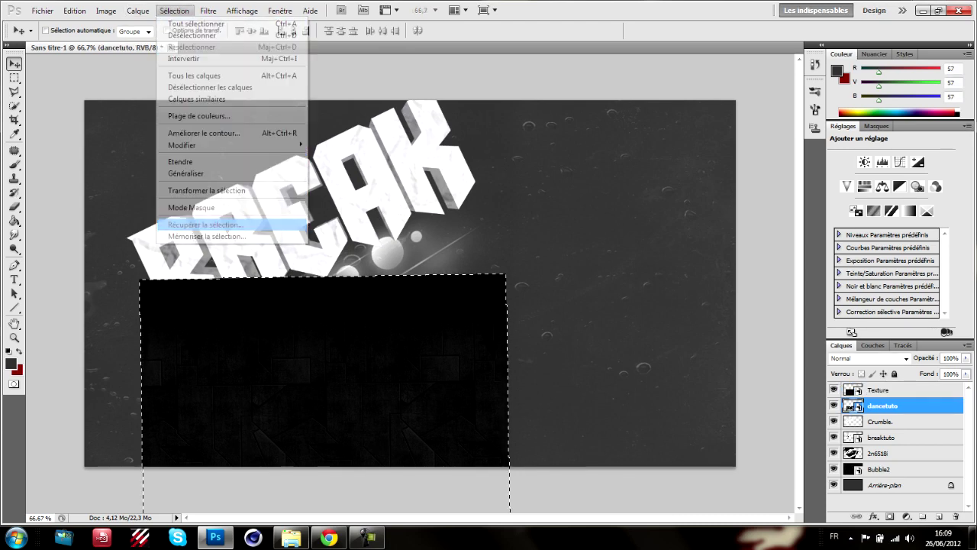
click(200, 226)
key(Return)
click(174, 10)
click(191, 58)
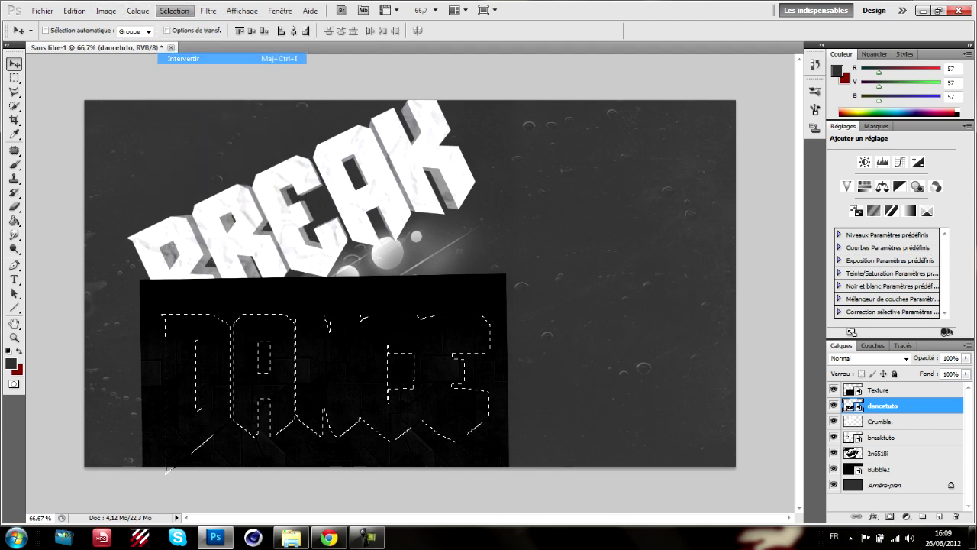
- Rasterize the Texture layer and delete the dark texture outside the DANCE letters
click(897, 391)
right_click(898, 393)
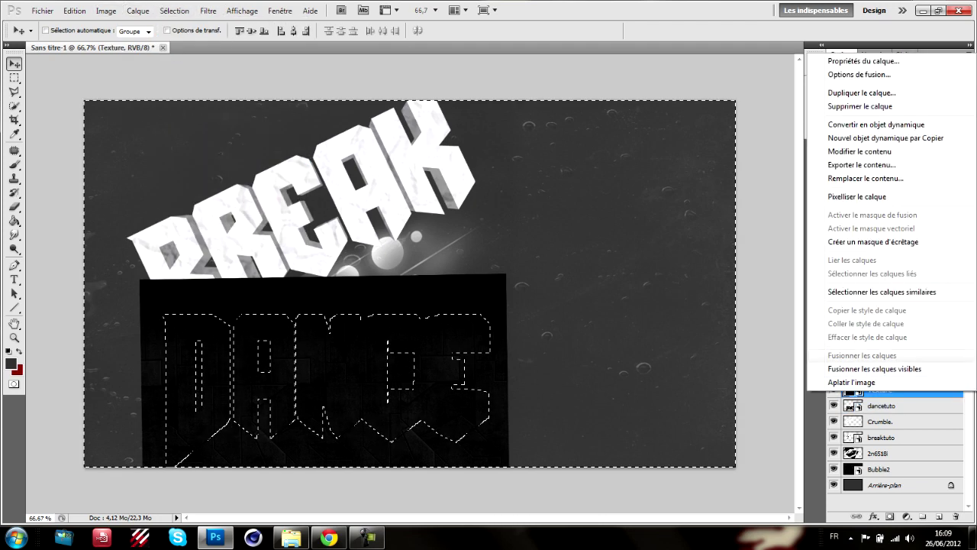
click(863, 197)
key(Delete)
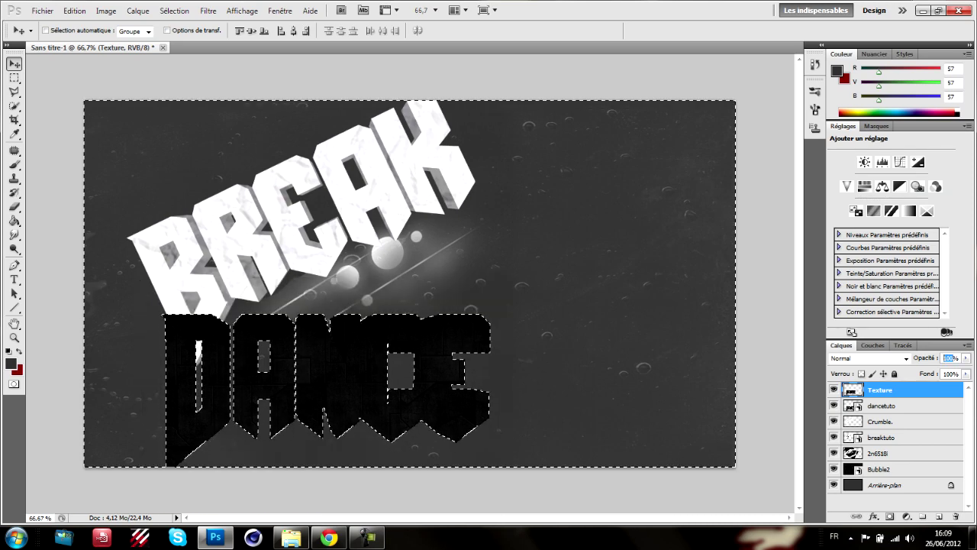
- Try an opacity of 50% on the Texture layer
text(50)
key(Return)
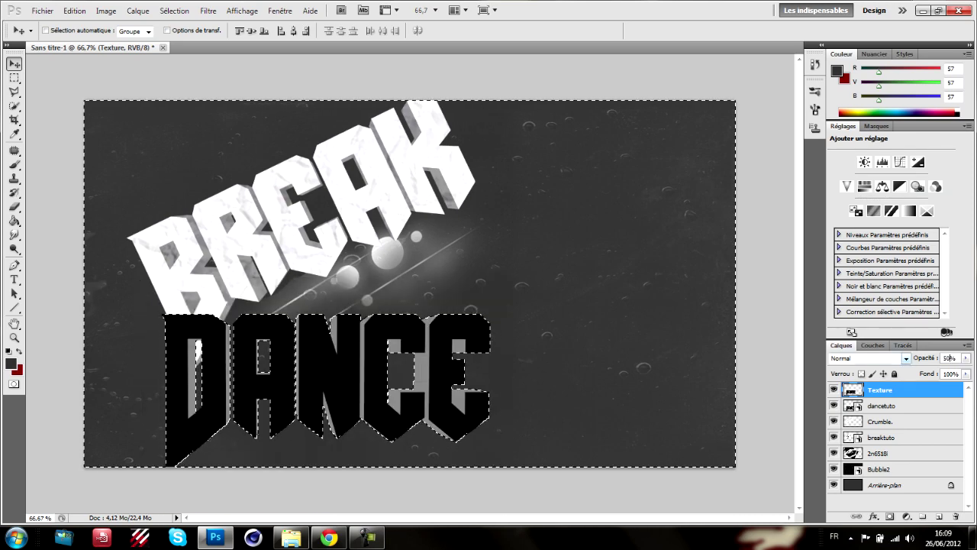
key(BackSpace)
key(BackSpace)
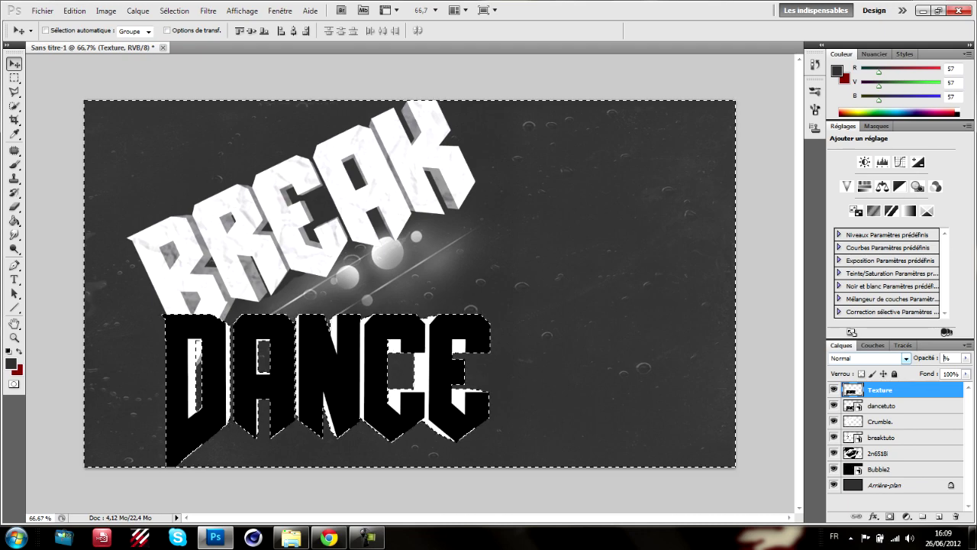
click(905, 358)
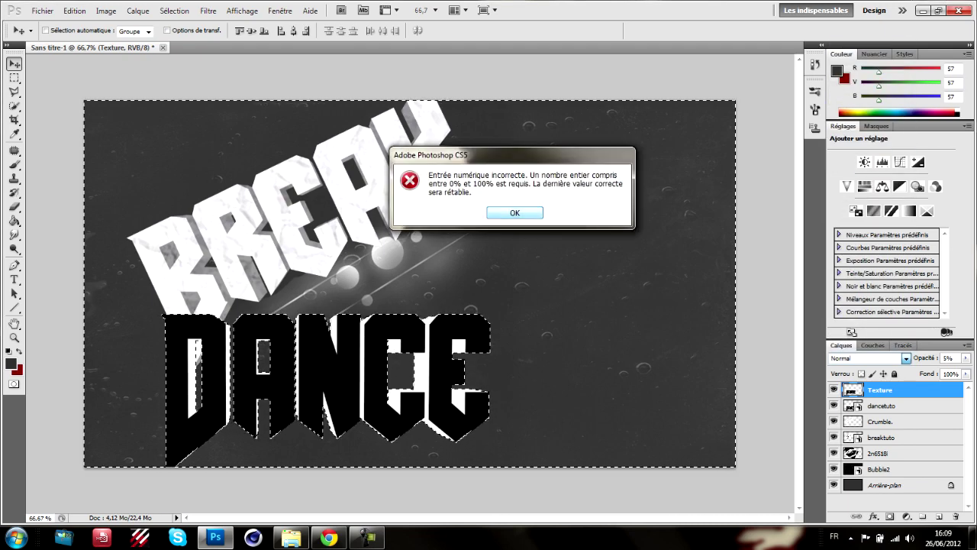
key(Return)
- Deselect the area around the DANCE letters and set the Texture layer's blending mode to Superposition
key(ctrl+d)
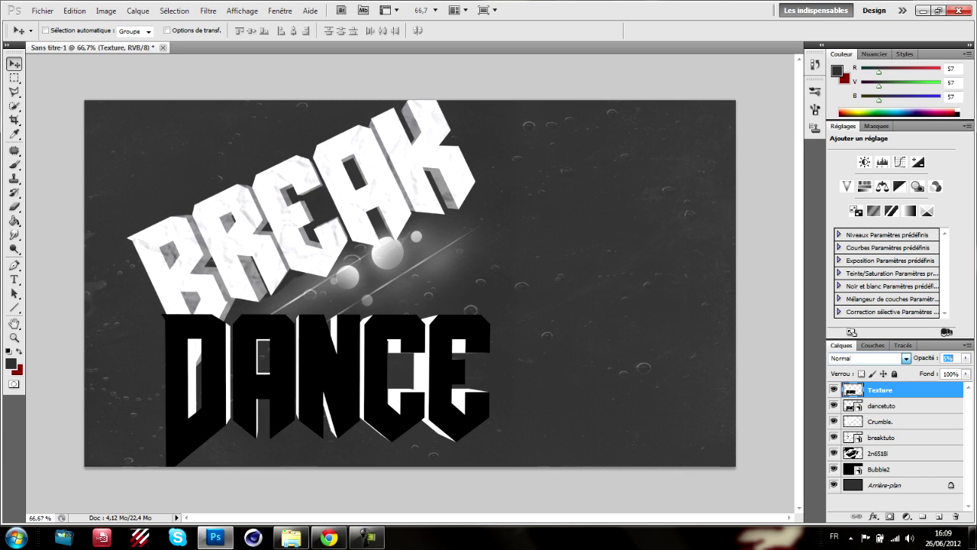
click(906, 358)
key(Return)
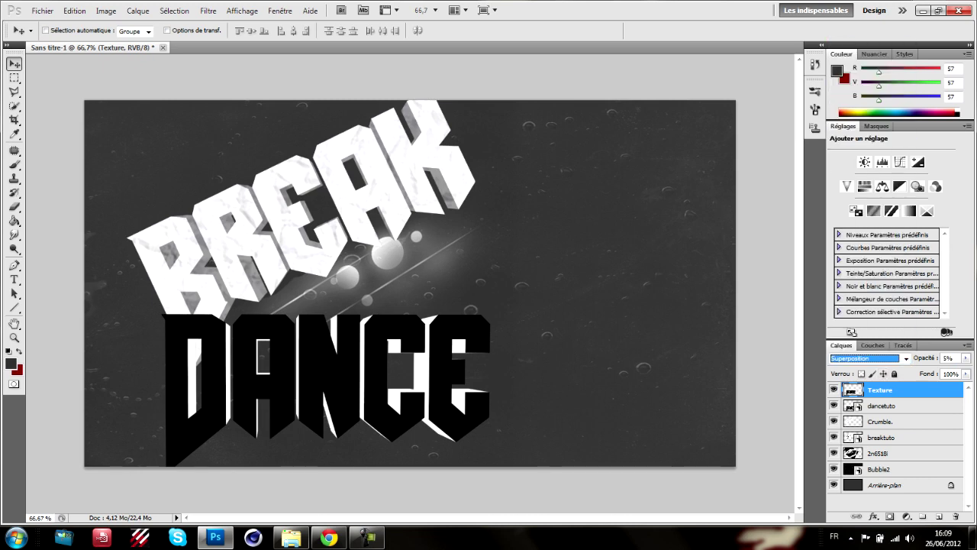
- Try opacities of 80% and 90% on the Texture layer, and settle on 95%
key(Tab)
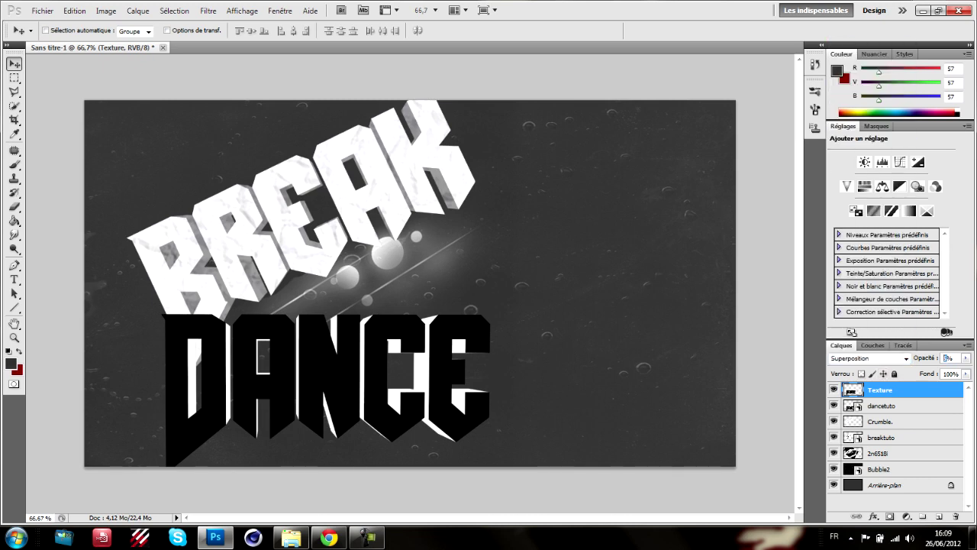
text(80)
key(BackSpace)
key(BackSpace)
text(90)
key(BackSpace)
key(BackSpace)
text(95)
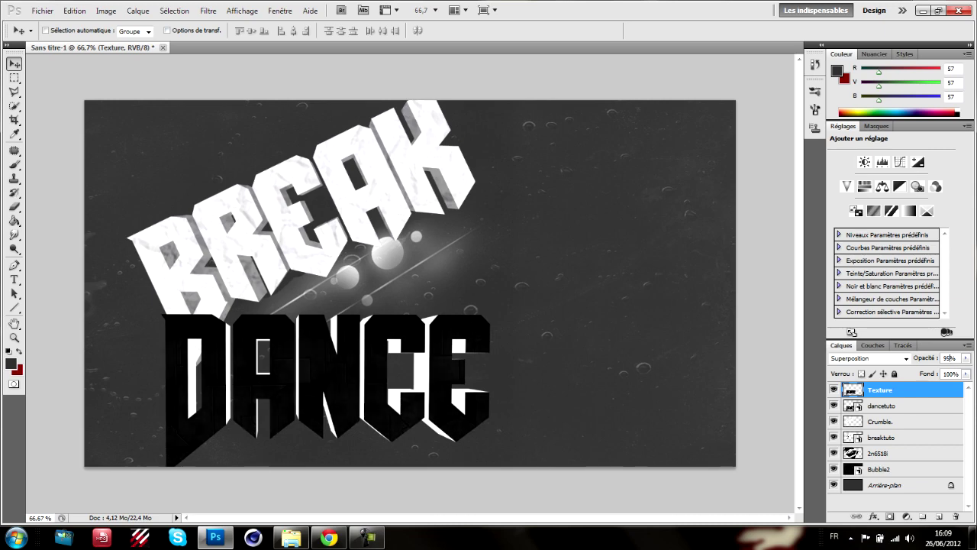